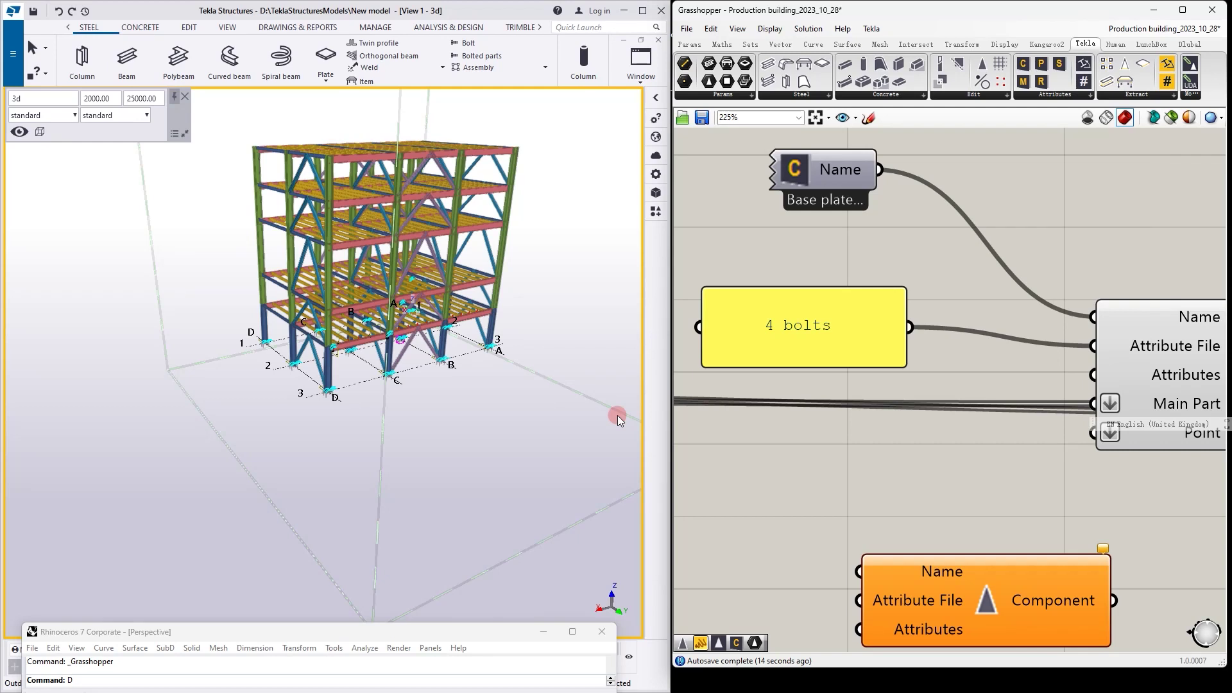
- Examine the column base plates in the 3D model and the Base plate and Beam to column groups in the definition
scroll(533, 321, "down", 5)
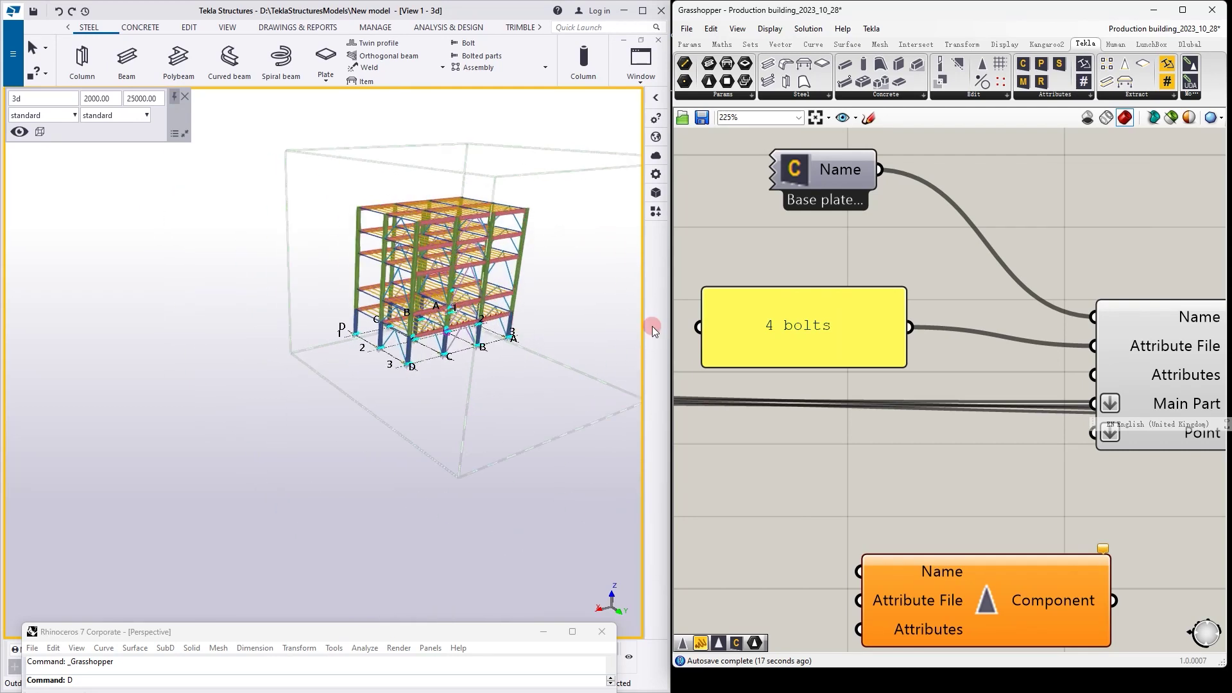
scroll(960, 267, "down", 8)
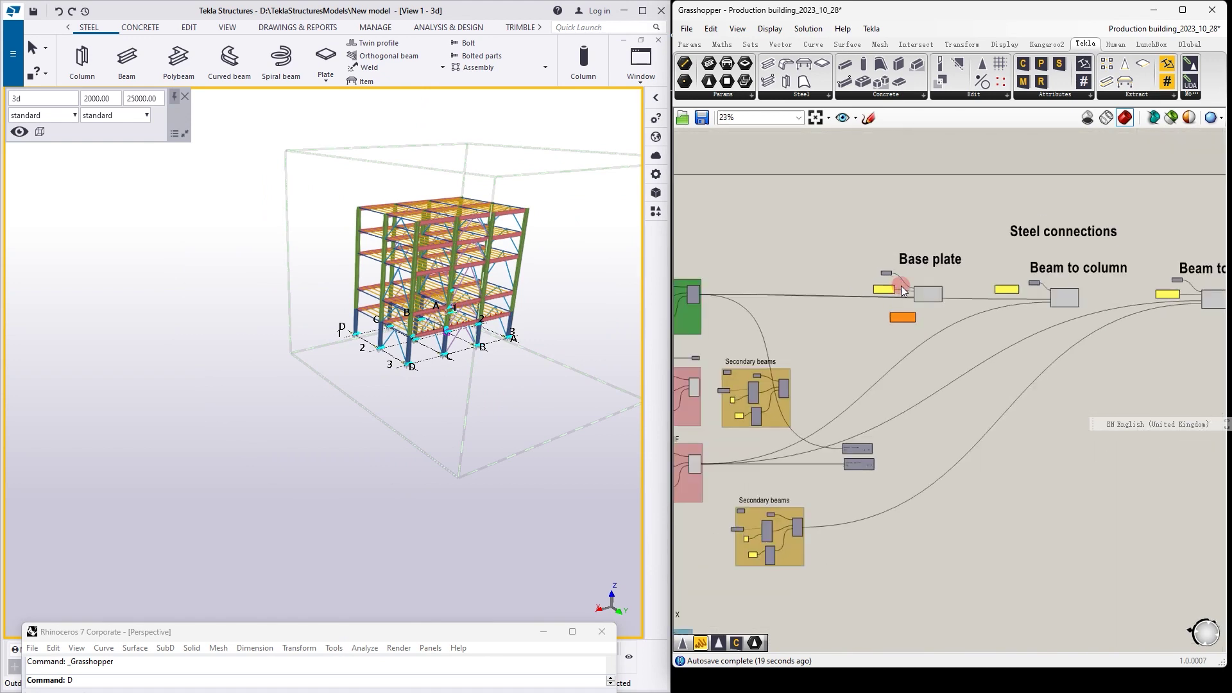
scroll(1096, 237, "up", 2)
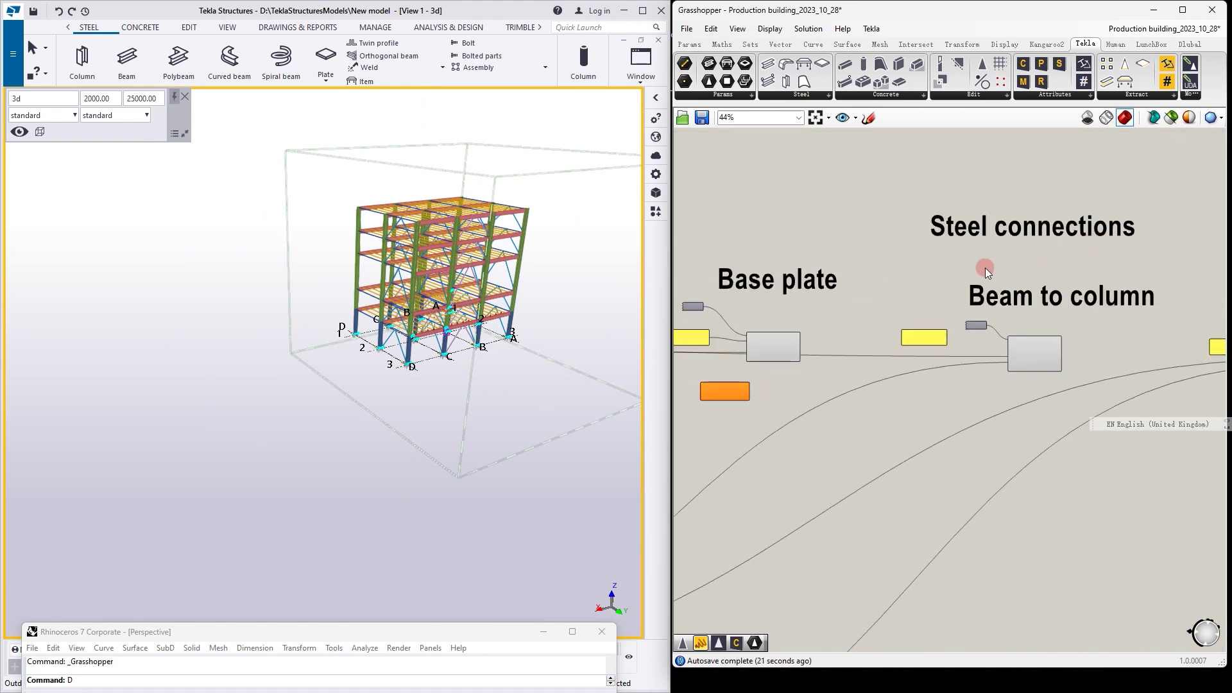
scroll(784, 349, "up", 3)
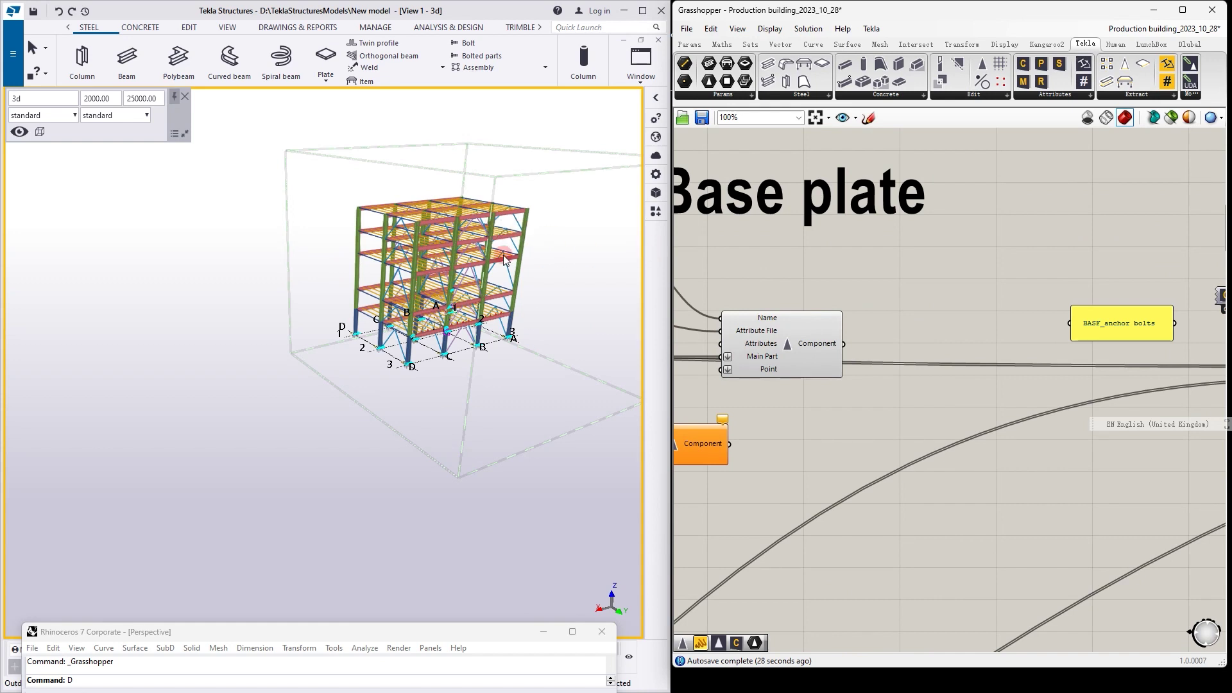
scroll(507, 261, "up", 3)
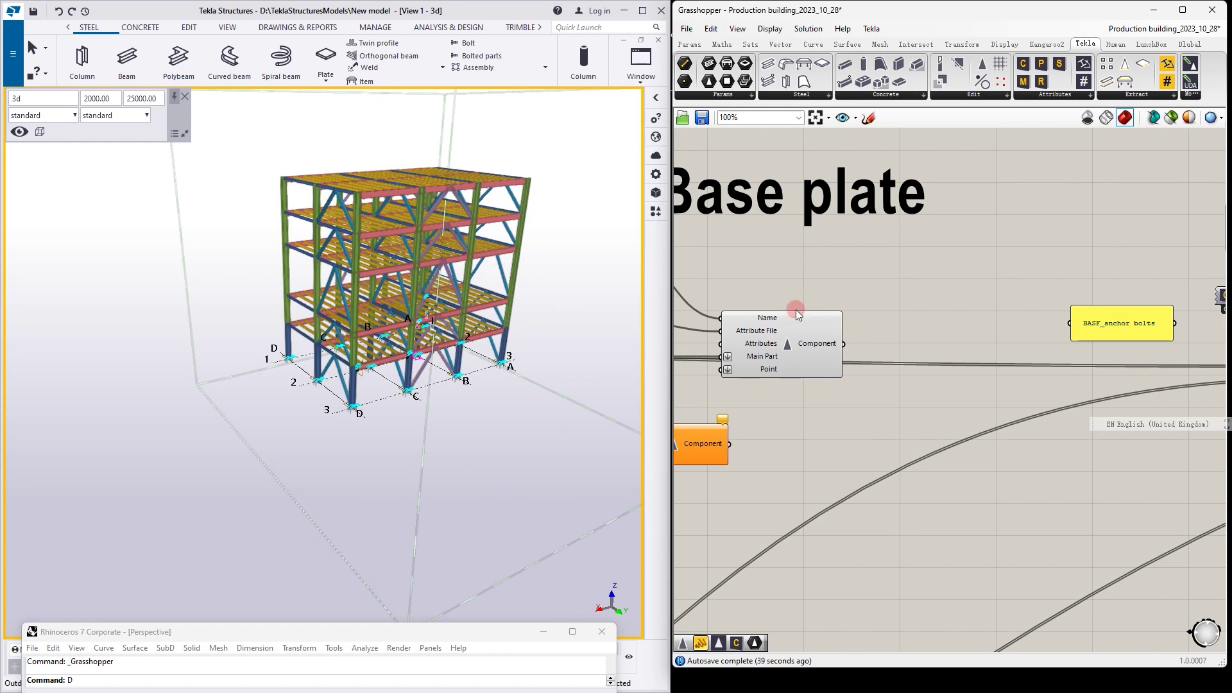
scroll(362, 418, "up", 1)
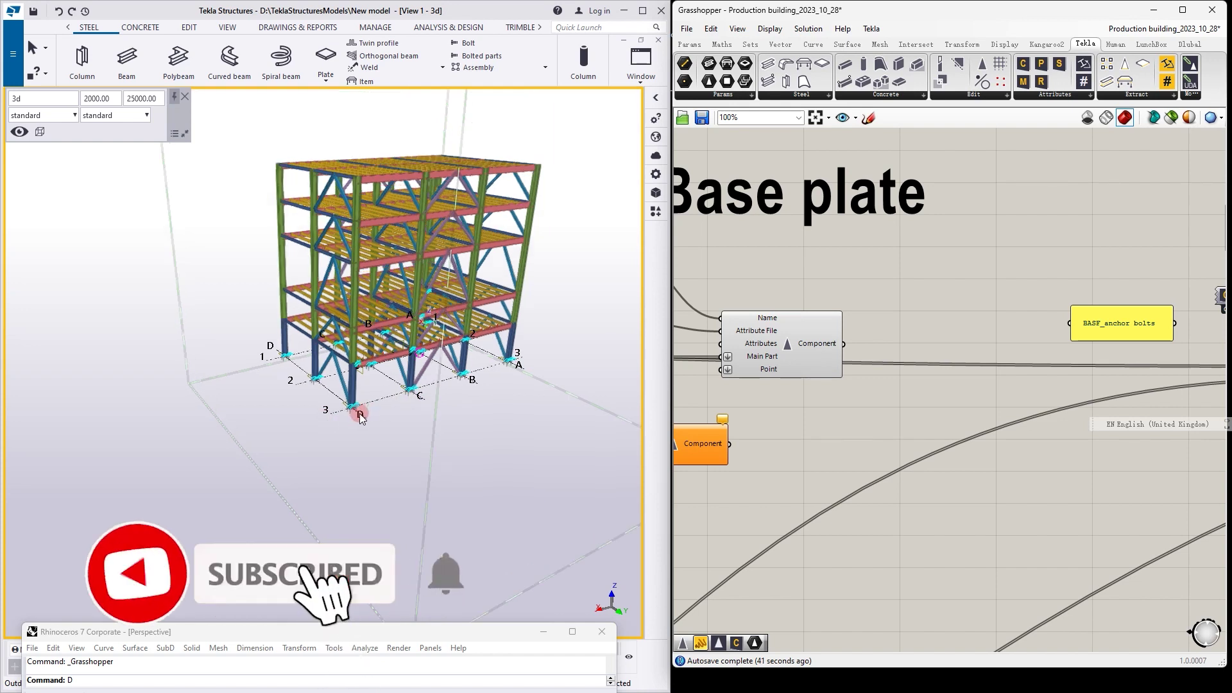
scroll(359, 414, "up", 6)
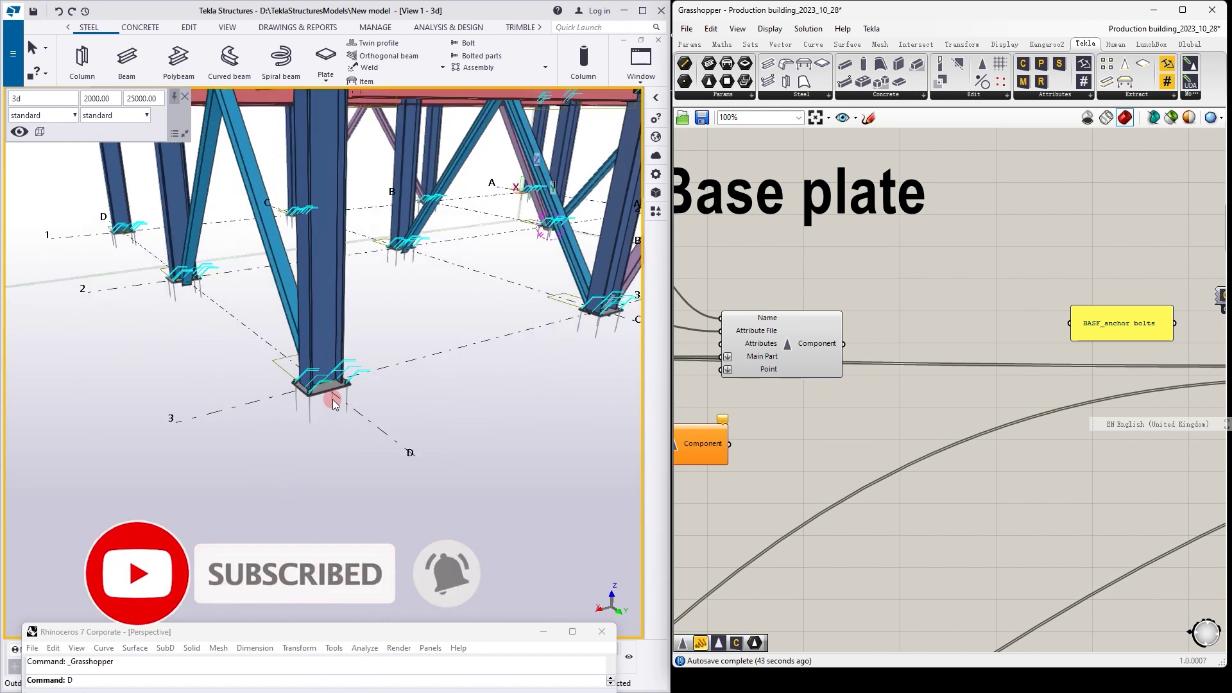
scroll(330, 406, "up", 2)
scroll(295, 409, "down", 5)
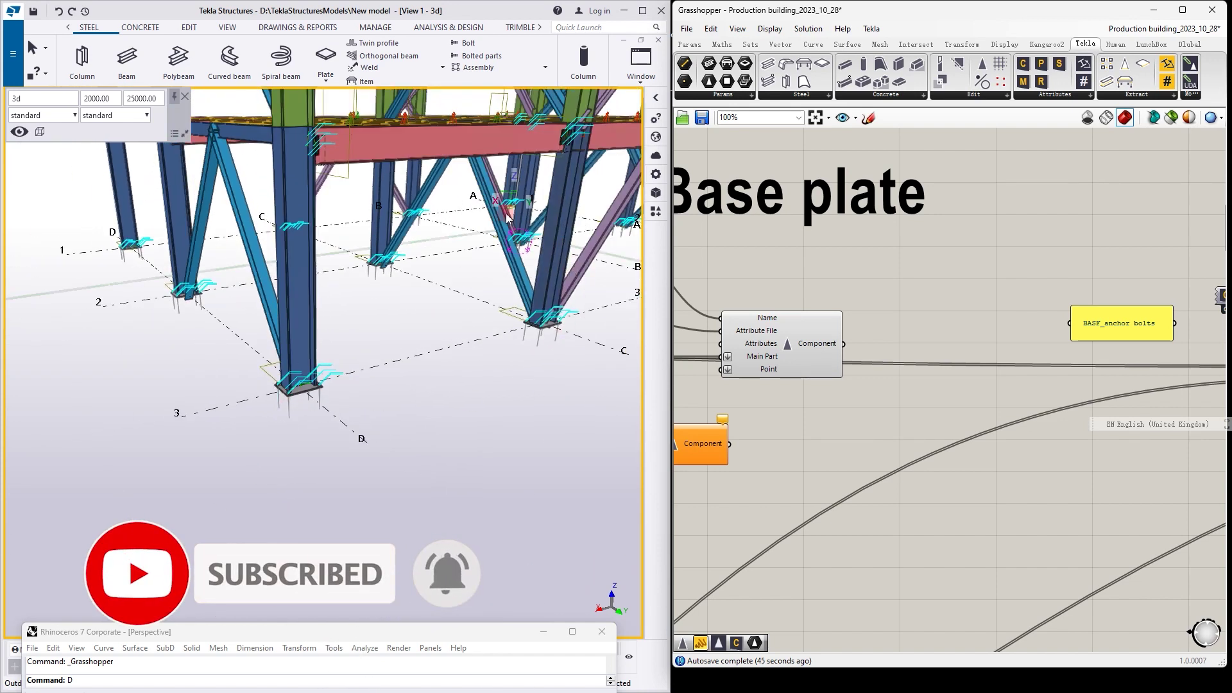
scroll(1023, 256, "down", 5)
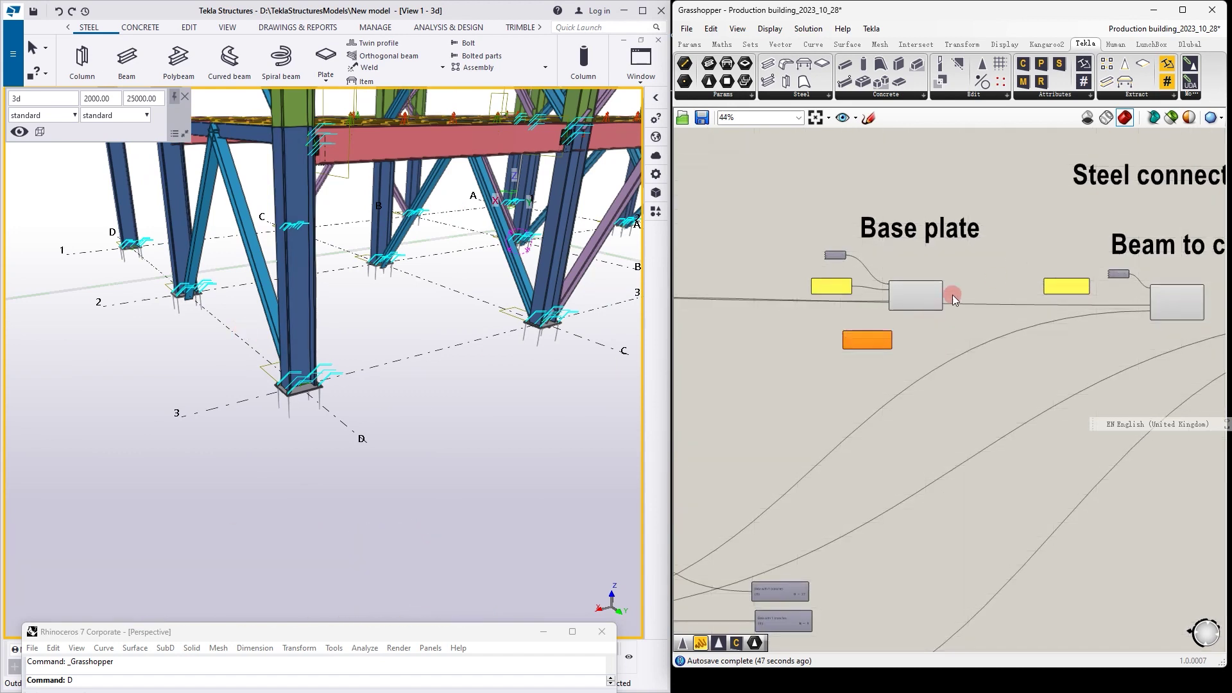
- Set the Number X slider to 2 and inspect the updated base plate at grid intersection C-3 in the model
scroll(954, 300, "down", 10)
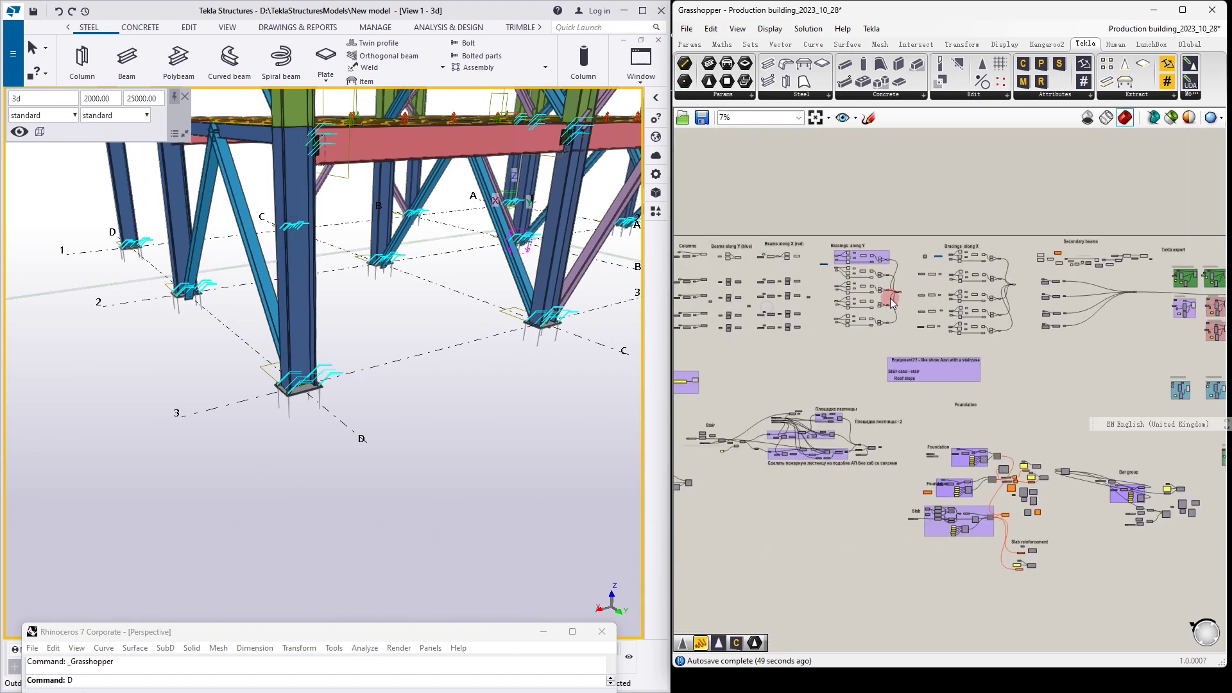
scroll(893, 301, "up", 10)
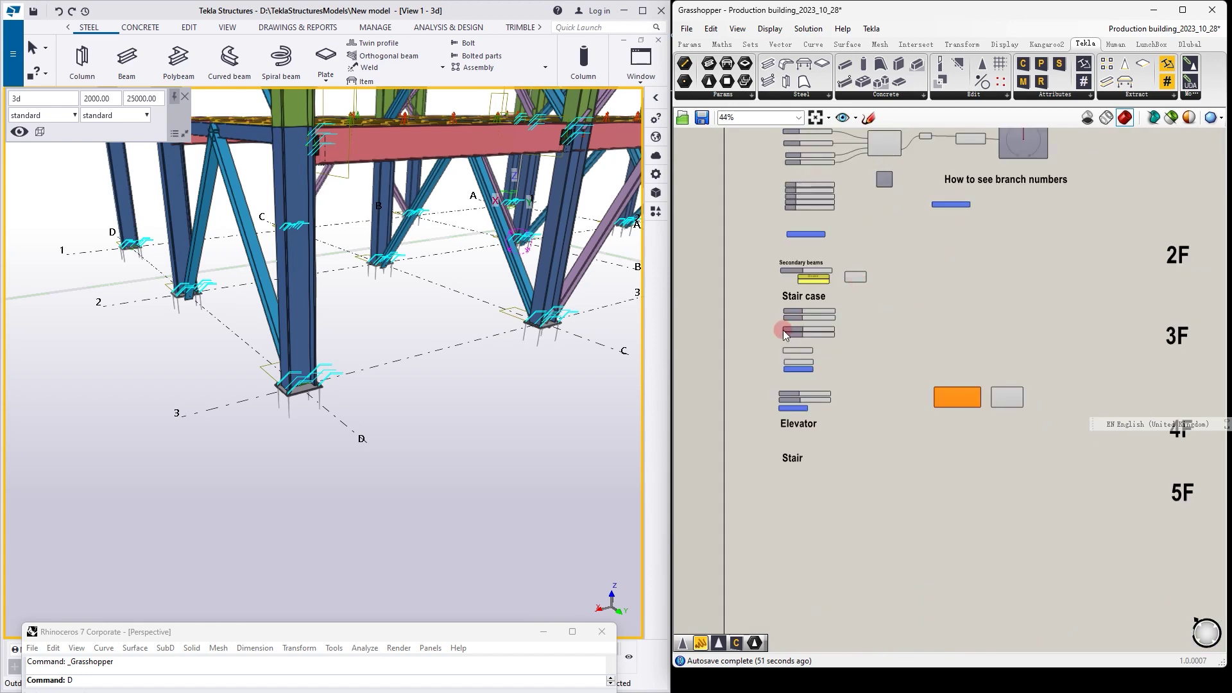
scroll(784, 334, "up", 5)
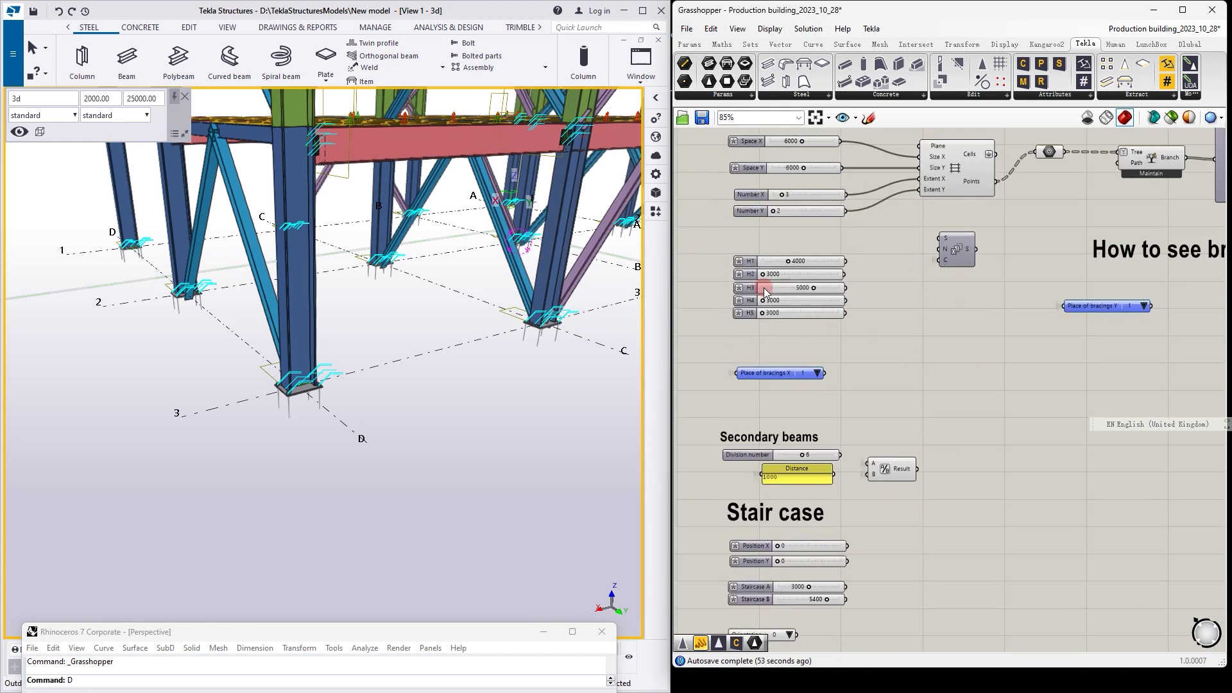
scroll(779, 201, "up", 5)
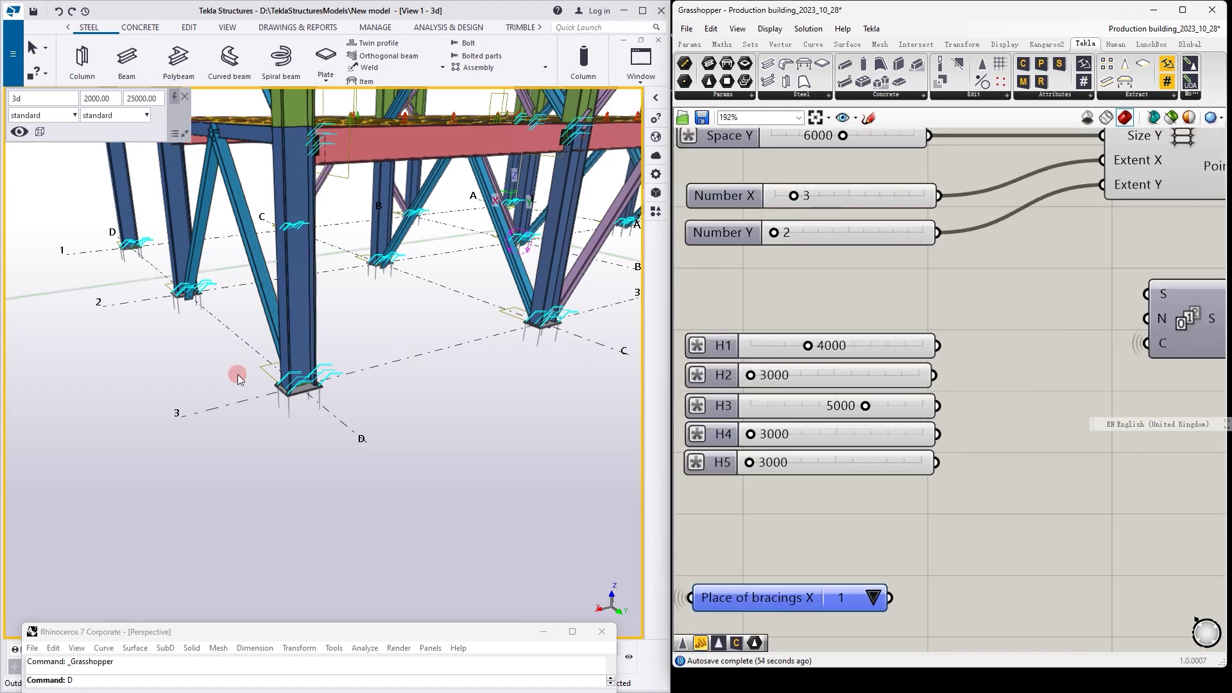
scroll(238, 411, "down", 5)
scroll(268, 394, "up", 3)
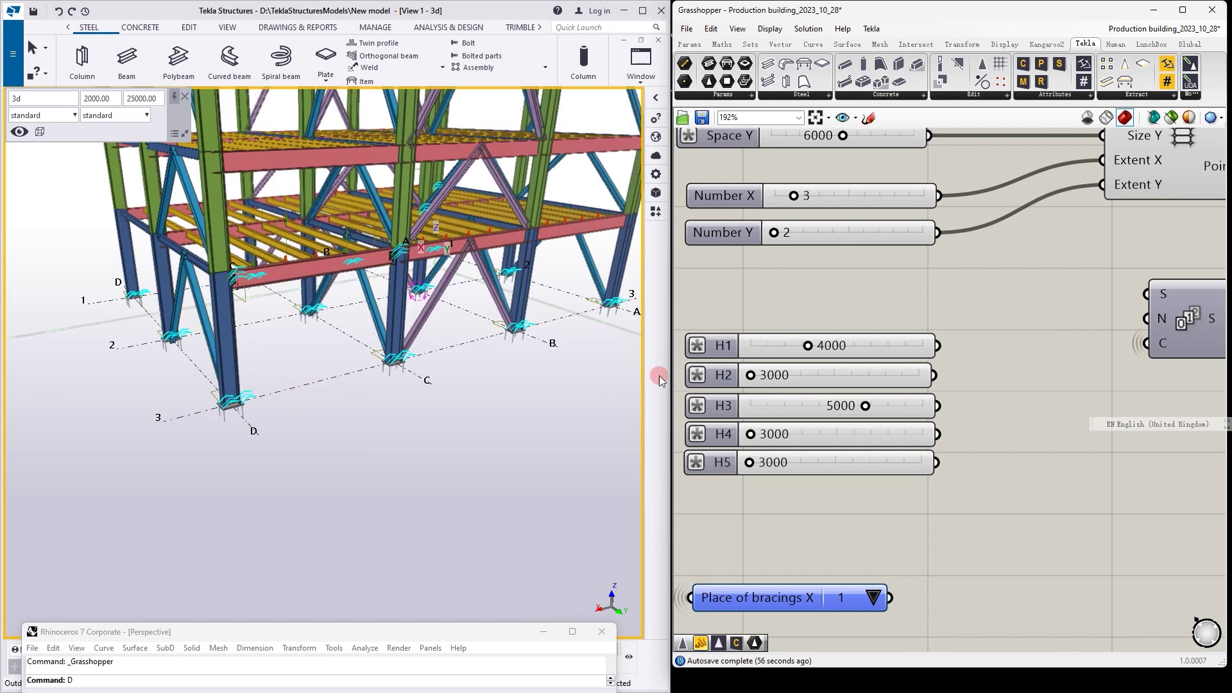
left_click(792, 199)
left_click_drag(793, 198, 776, 196)
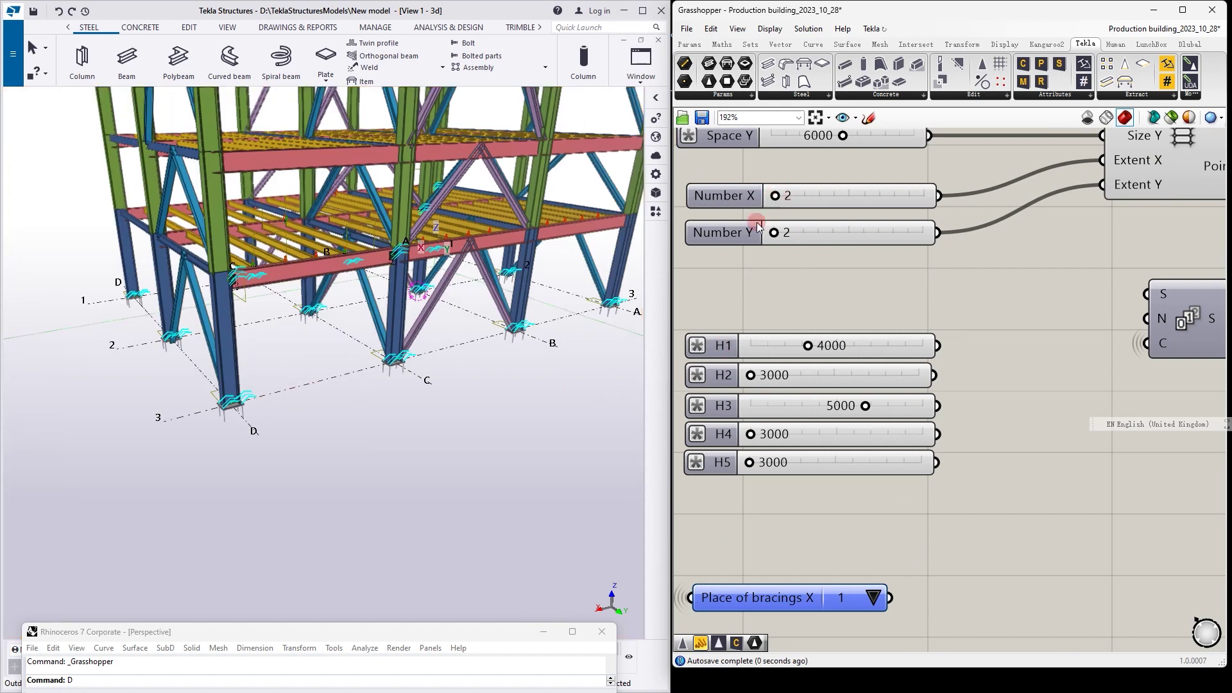
left_click(506, 390)
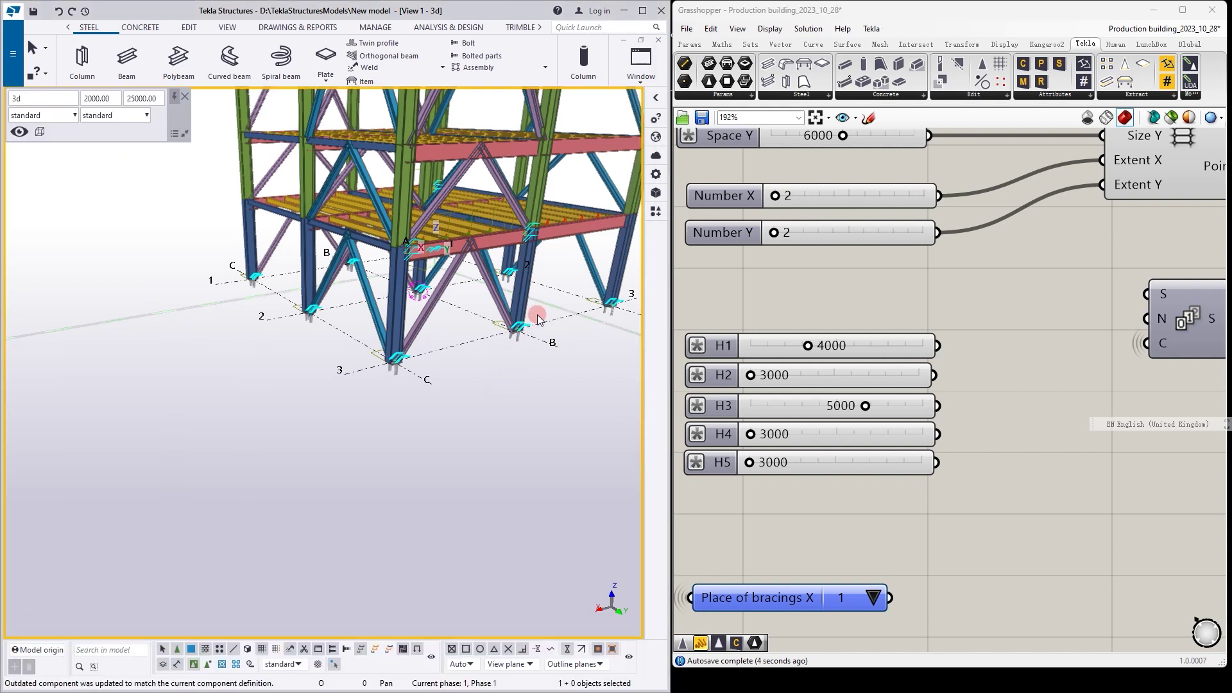
scroll(406, 360, "up", 5)
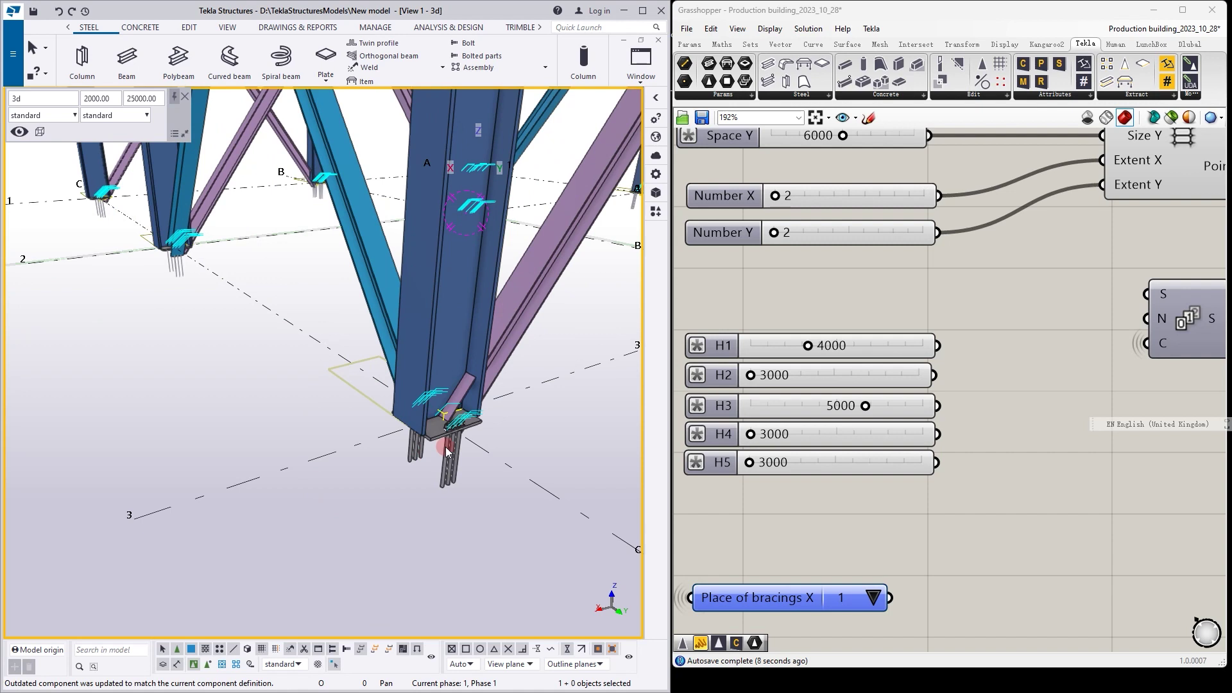
- Delete the whole building structure from the Tekla model, including the leftover column and braces at grid intersection C-3
scroll(453, 462, "down", 10)
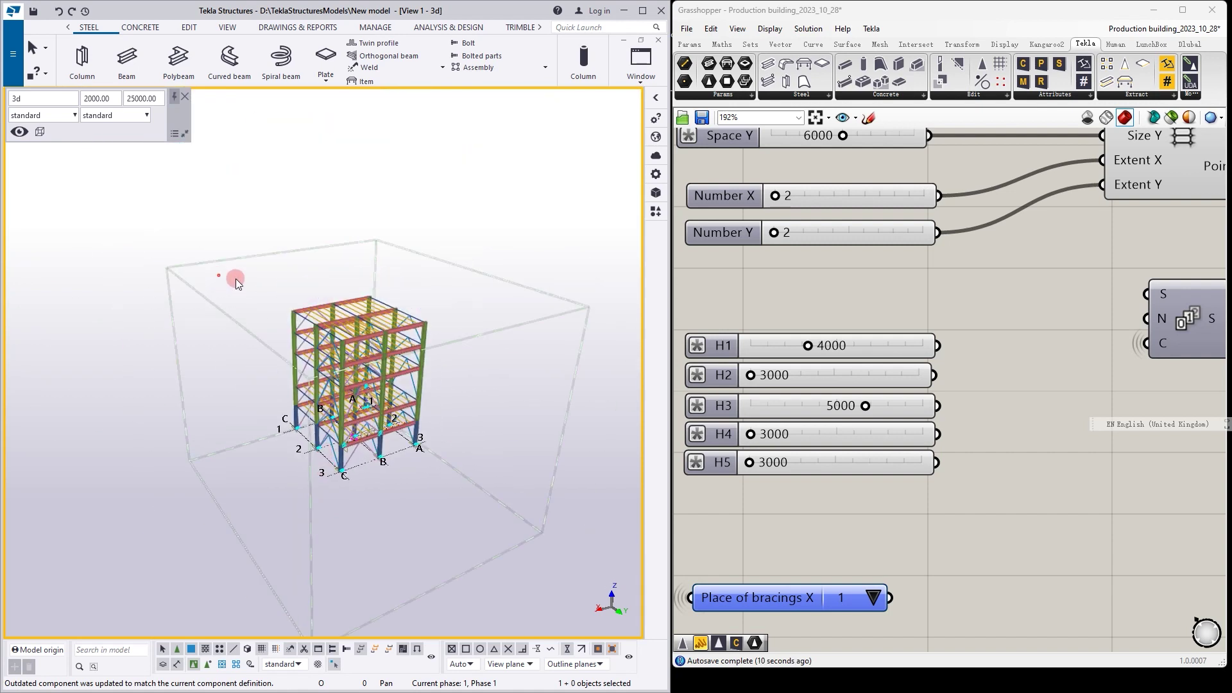
left_click_drag(219, 276, 489, 479)
key("Delete")
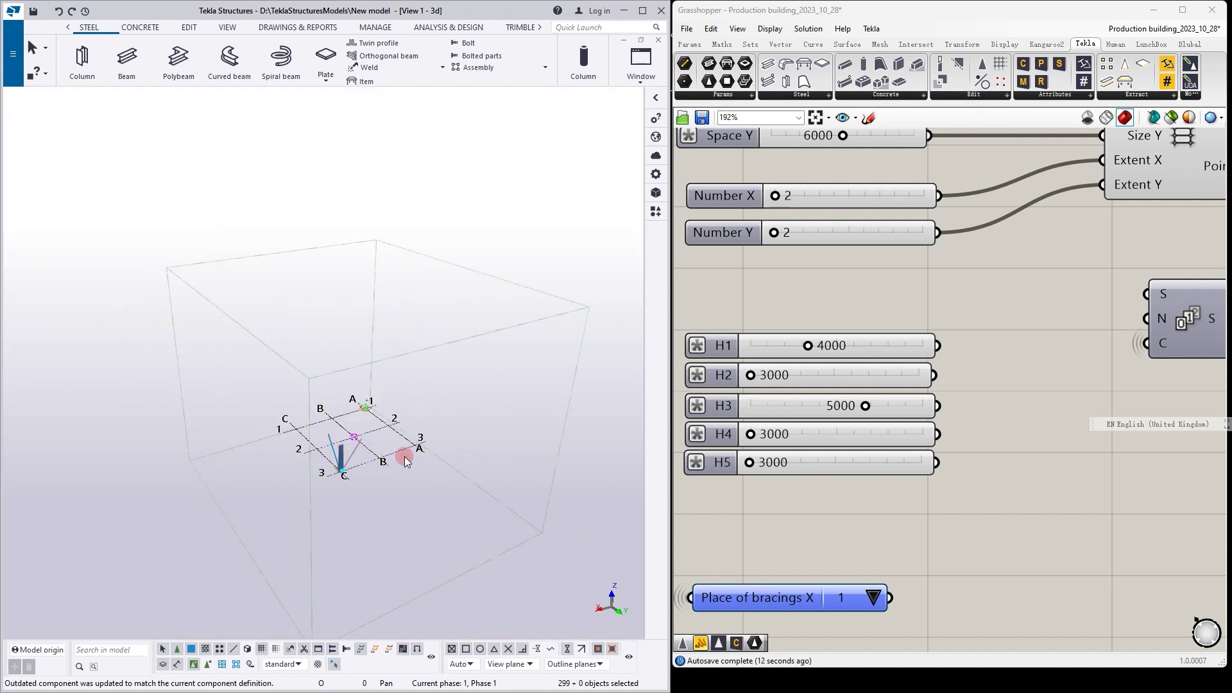
left_click_drag(277, 386, 429, 524)
key("Delete")
scroll(314, 459, "up", 5)
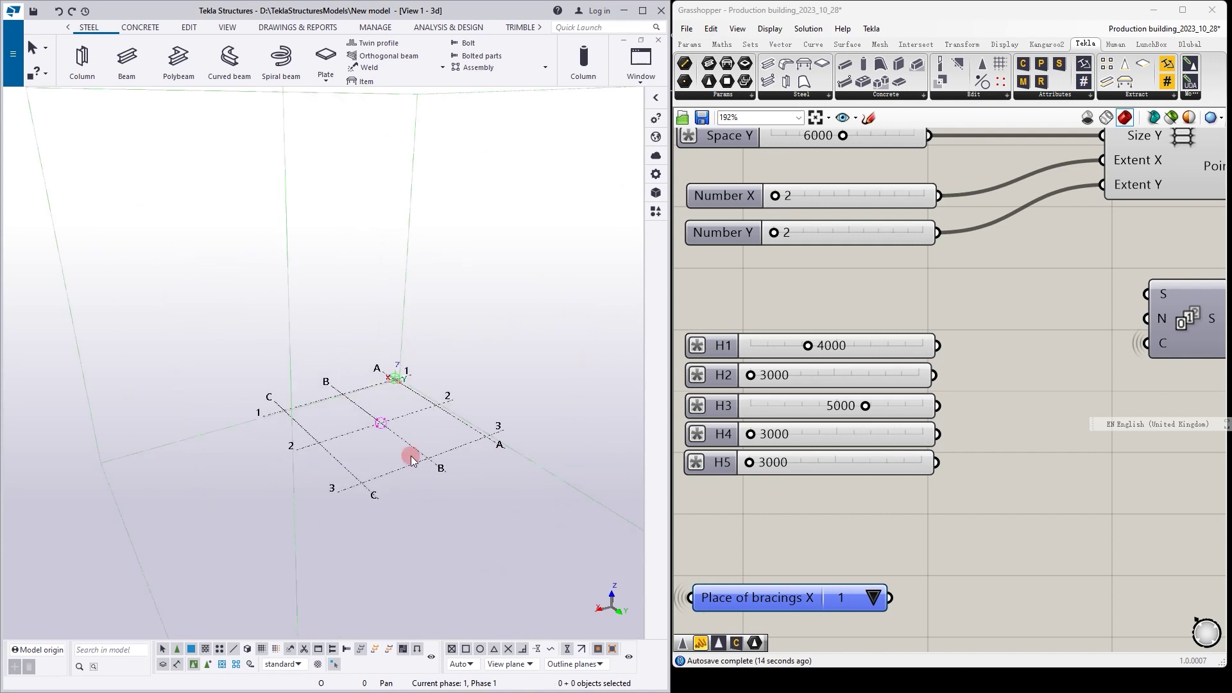
- Set the H1 height slider to 5000 to regenerate the structure and inspect the column base plates in the model
left_click_drag(811, 350, 854, 347)
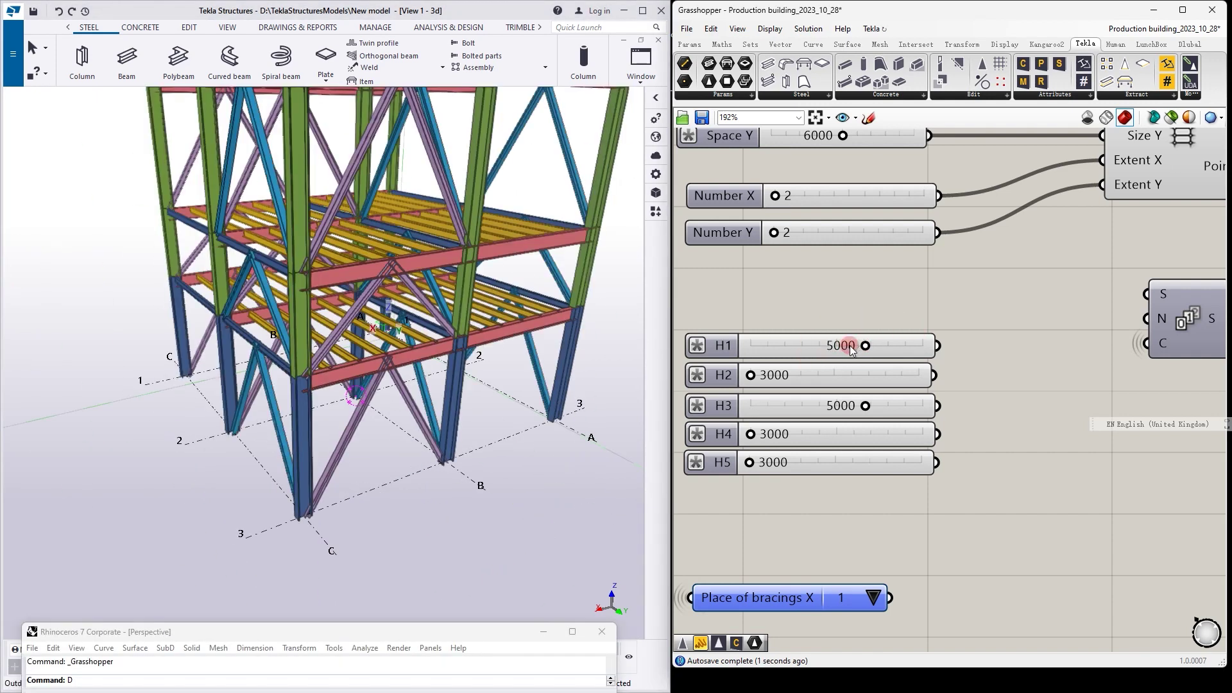
left_click(420, 518)
scroll(463, 463, "up", 5)
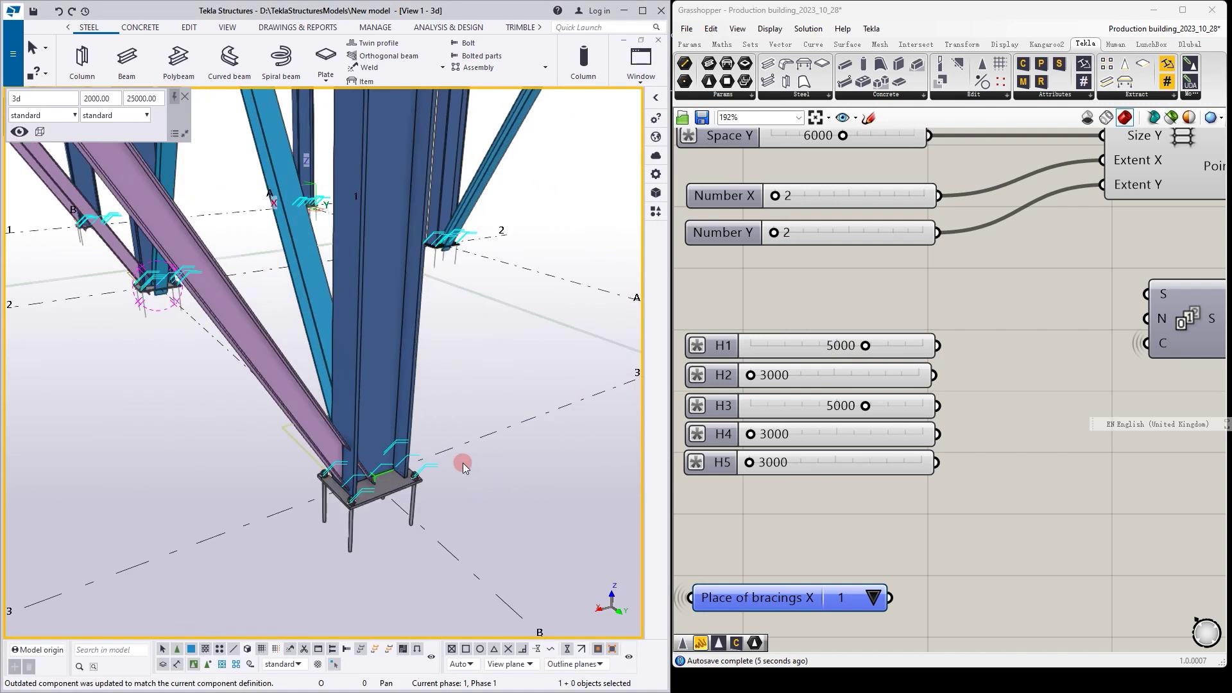
scroll(343, 468, "down", 5)
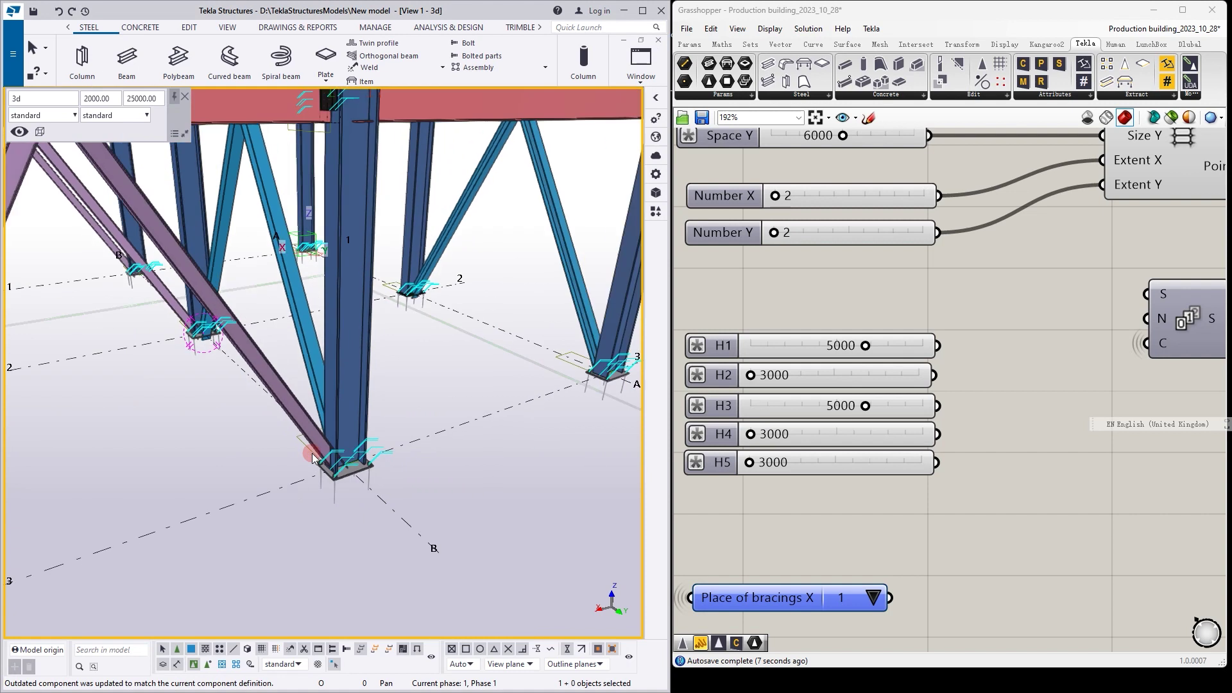
right_click(442, 468)
left_click(406, 468)
scroll(402, 421, "down", 8)
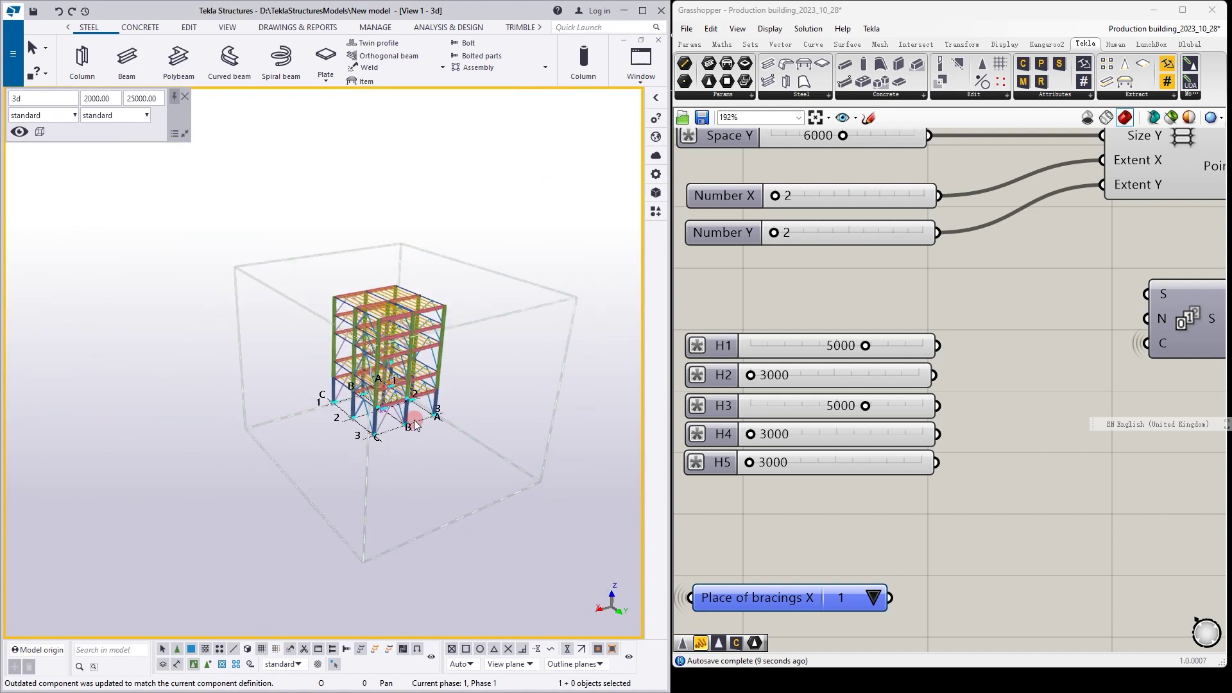
scroll(415, 419, "up", 4)
- Locate the Base plate group in the definition and compare its connected Component node with the unconnected Component node below it
left_click(834, 269)
scroll(618, 304, "down", 5)
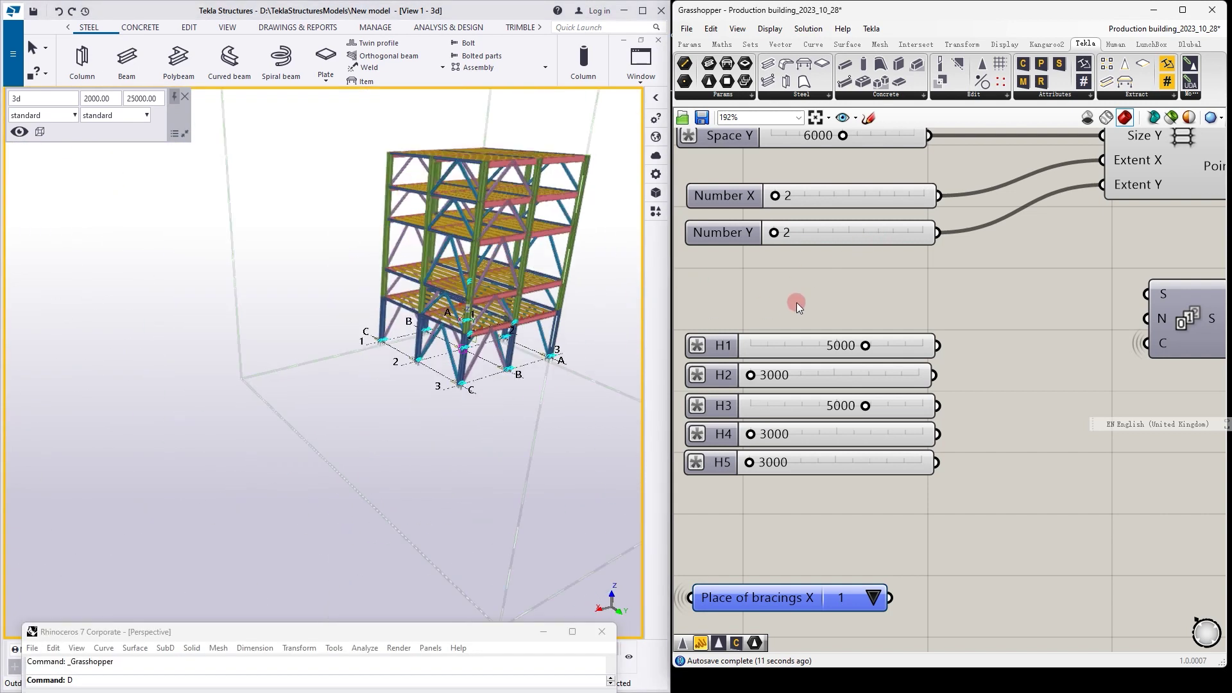
scroll(796, 302, "down", 15)
scroll(1117, 329, "up", 8)
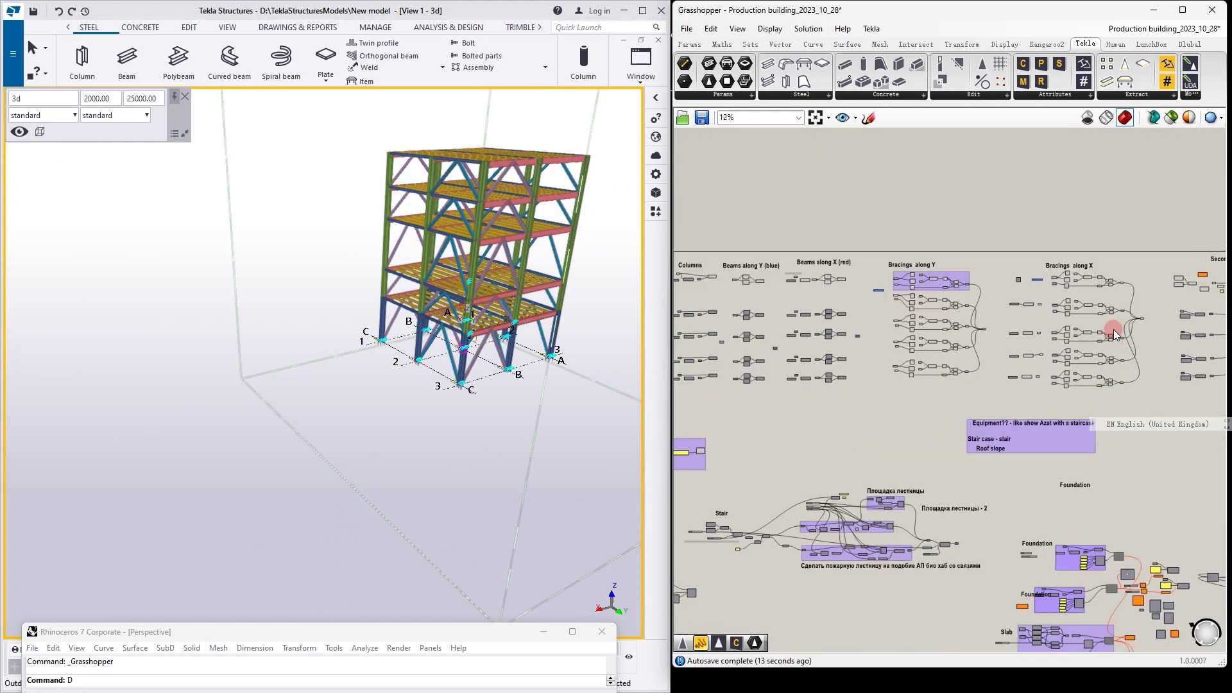
scroll(1158, 283, "down", 4)
right_click_drag(1168, 270, 686, 276)
right_click_drag(1050, 277, 773, 279)
scroll(815, 283, "up", 6)
scroll(869, 276, "up", 3)
scroll(938, 368, "down", 3)
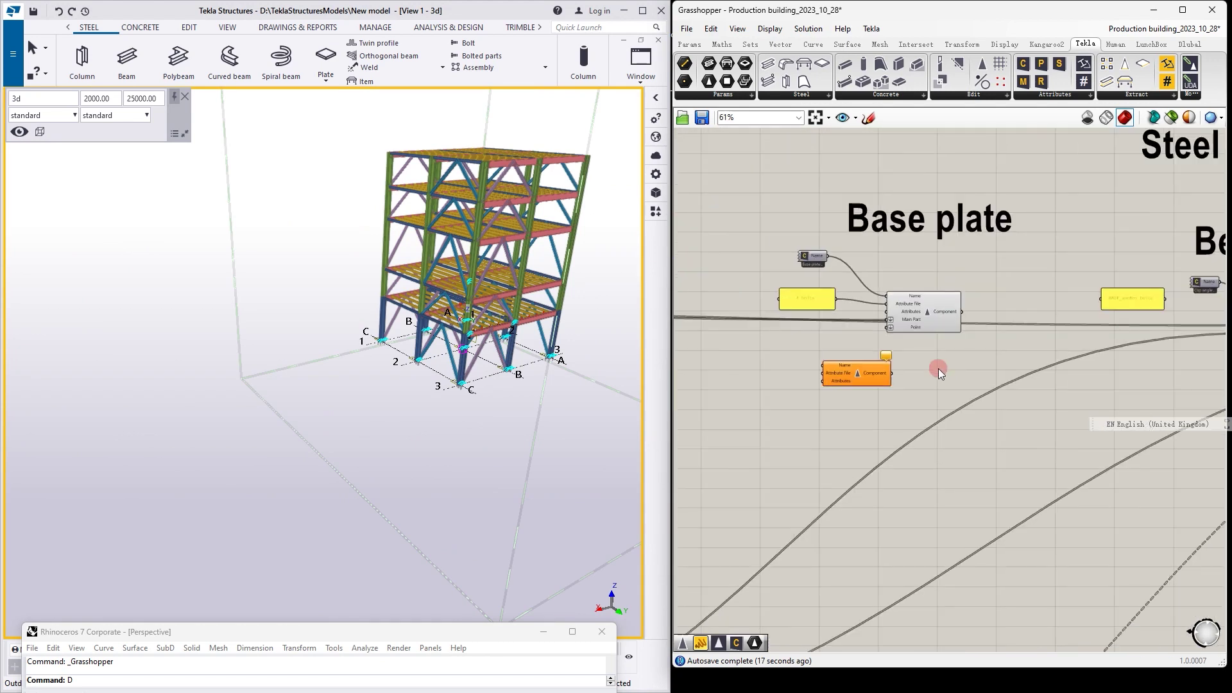
scroll(911, 368, "up", 2)
scroll(912, 369, "up", 1)
right_click_drag(914, 361, 936, 364)
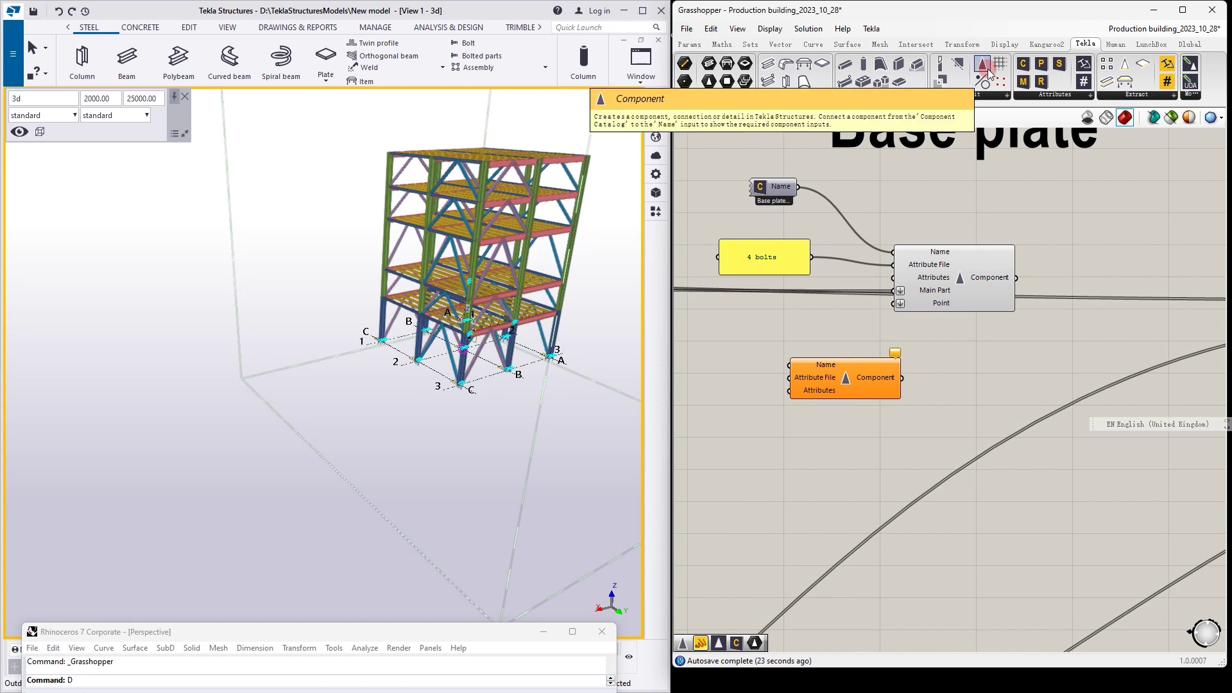
left_click_drag(989, 74, 998, 133)
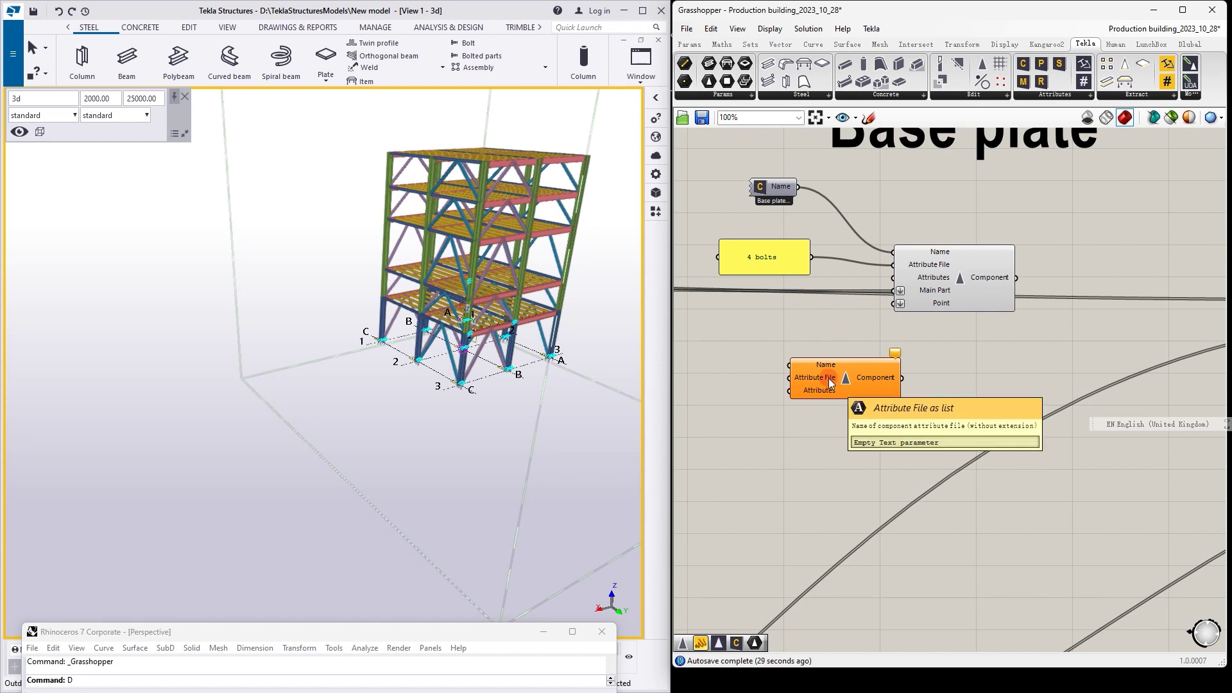
scroll(791, 381, "up", 3)
scroll(935, 360, "down", 2)
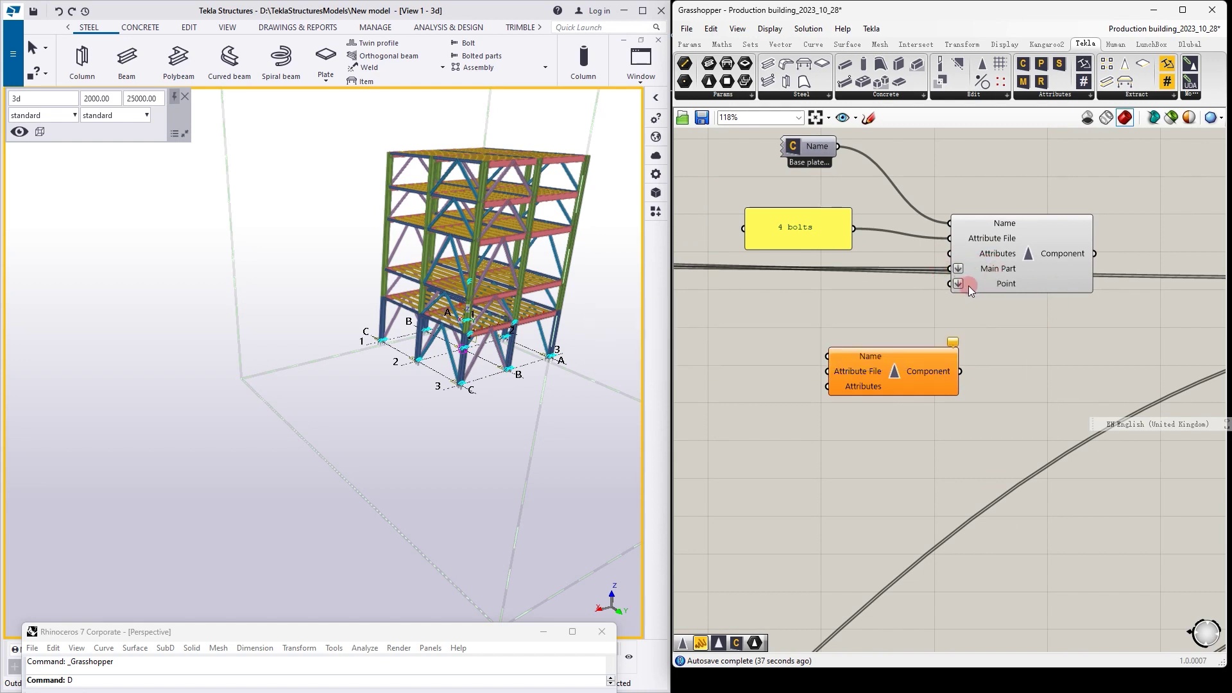
scroll(958, 305, "down", 2)
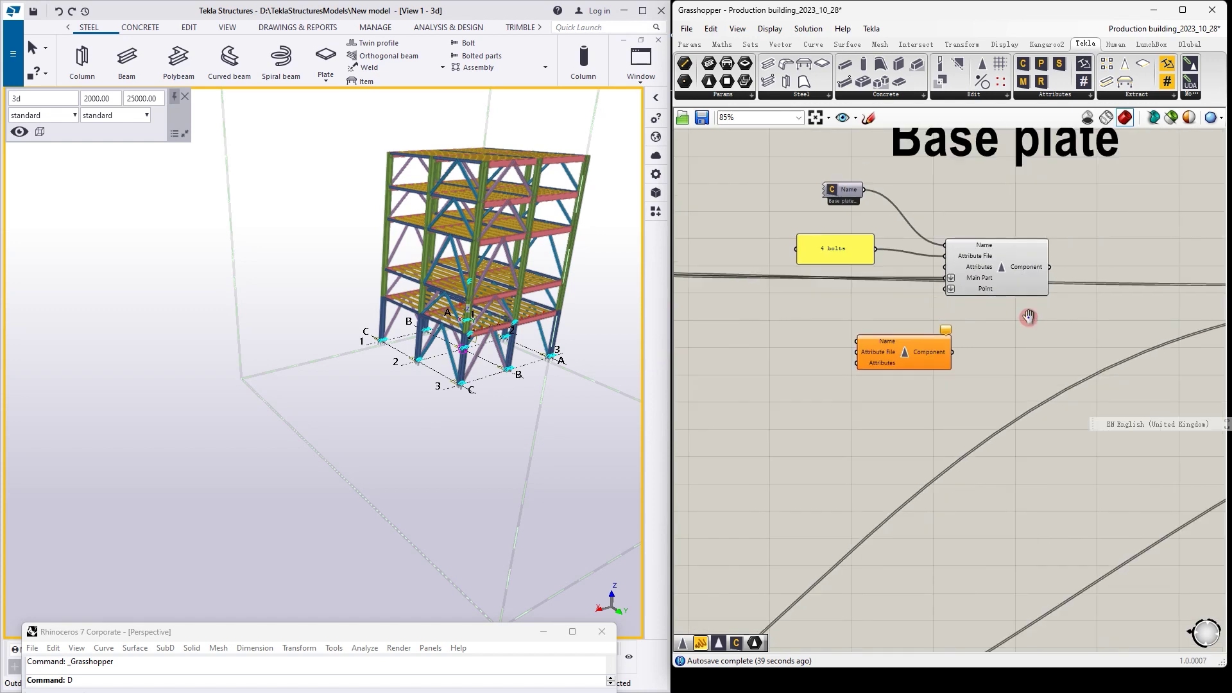
- Examine the main and secondary part inputs of the Beam to column component and compare them with the Base plate component's inputs
right_click_drag(1029, 317, 632, 313)
right_click_drag(1205, 327, 1035, 329)
scroll(897, 276, "up", 2)
scroll(897, 280, "up", 3)
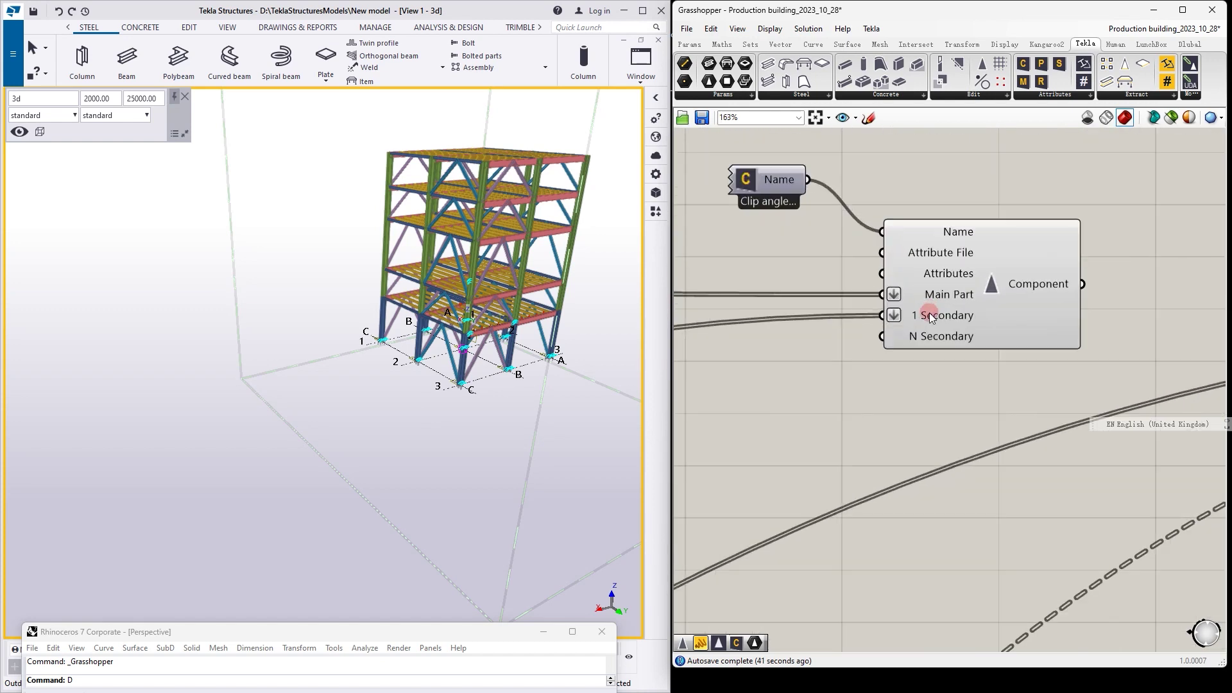
mouse_move(925, 318)
scroll(965, 318, "down", 5)
scroll(1152, 316, "up", 2)
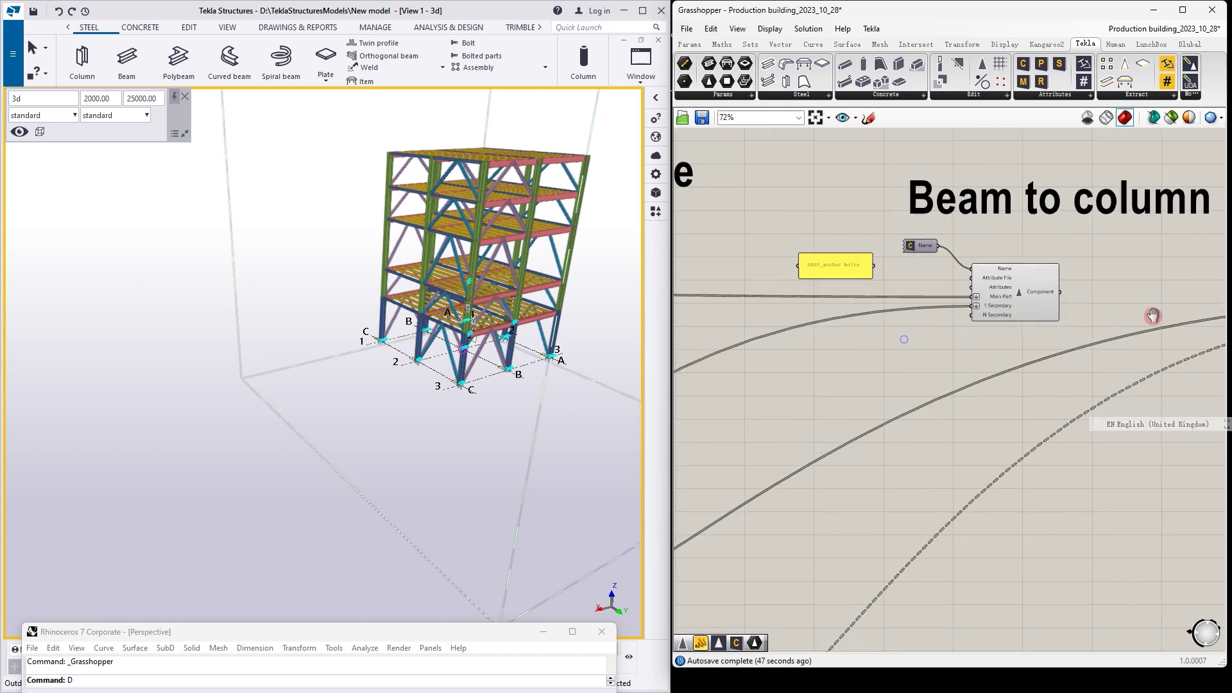
right_click_drag(1153, 315, 1198, 312)
right_click_drag(859, 319, 1021, 313)
scroll(969, 305, "up", 2)
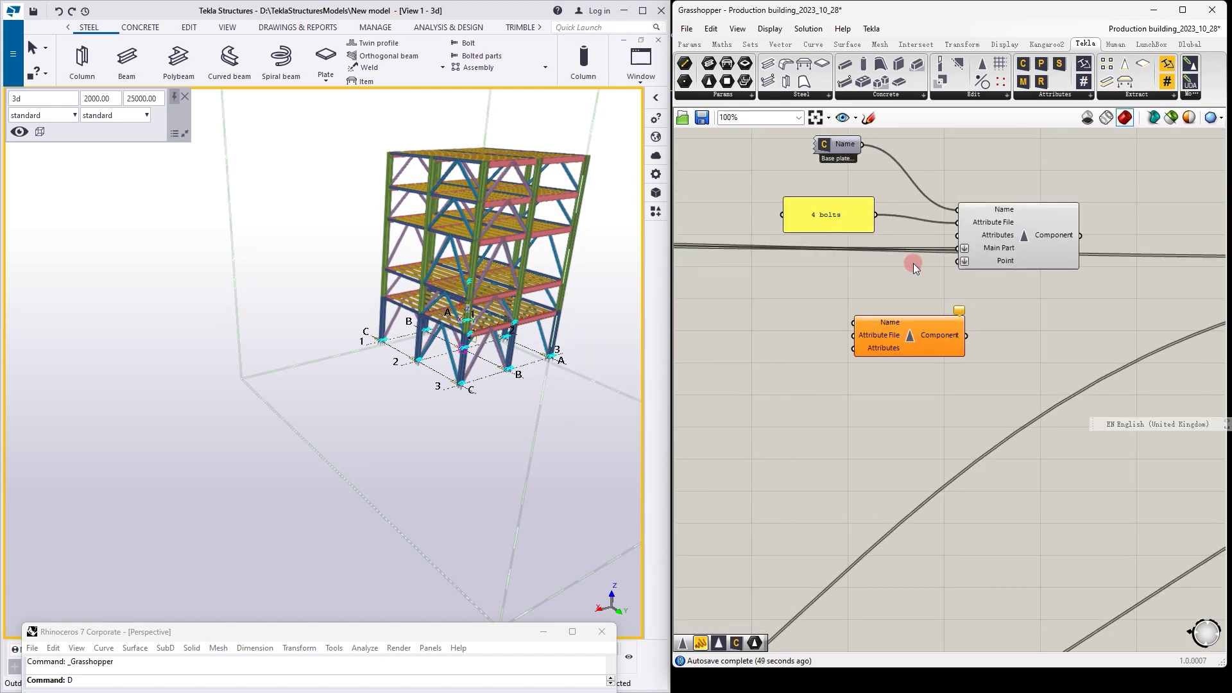
right_click_drag(914, 263, 828, 306)
scroll(752, 179, "up", 3)
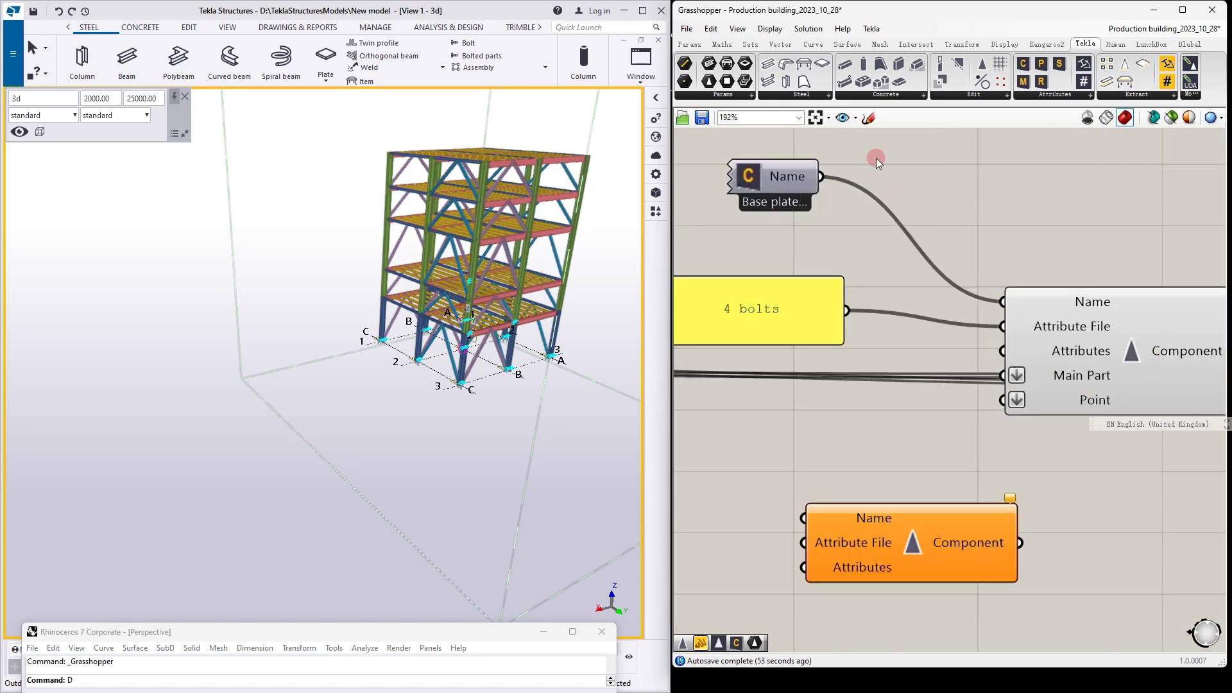
- Place an unset Tekla component catalog parameter beside the unconnected Component node under the Base plate definition
left_click(1027, 63)
left_click(695, 482)
scroll(972, 370, "down", 4)
scroll(799, 457, "up", 3)
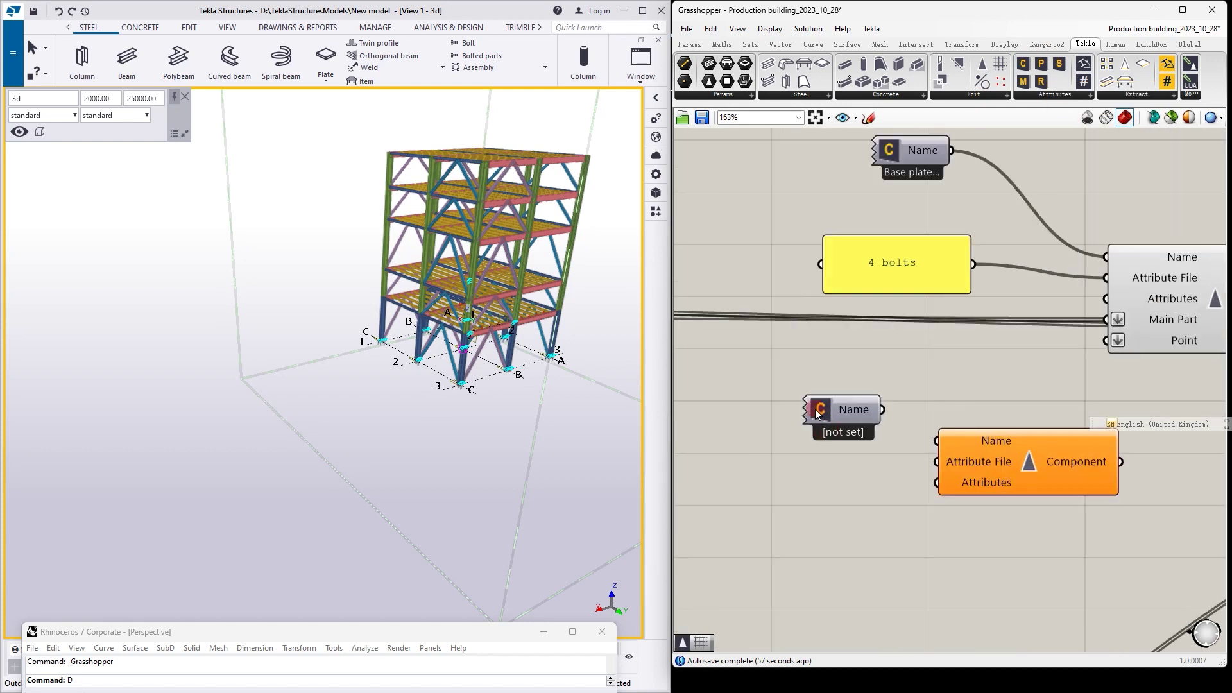
- Compare the catalog settings of the unset Name parameter with those of the Name parameter feeding the existing Base plate component
double_click(818, 413)
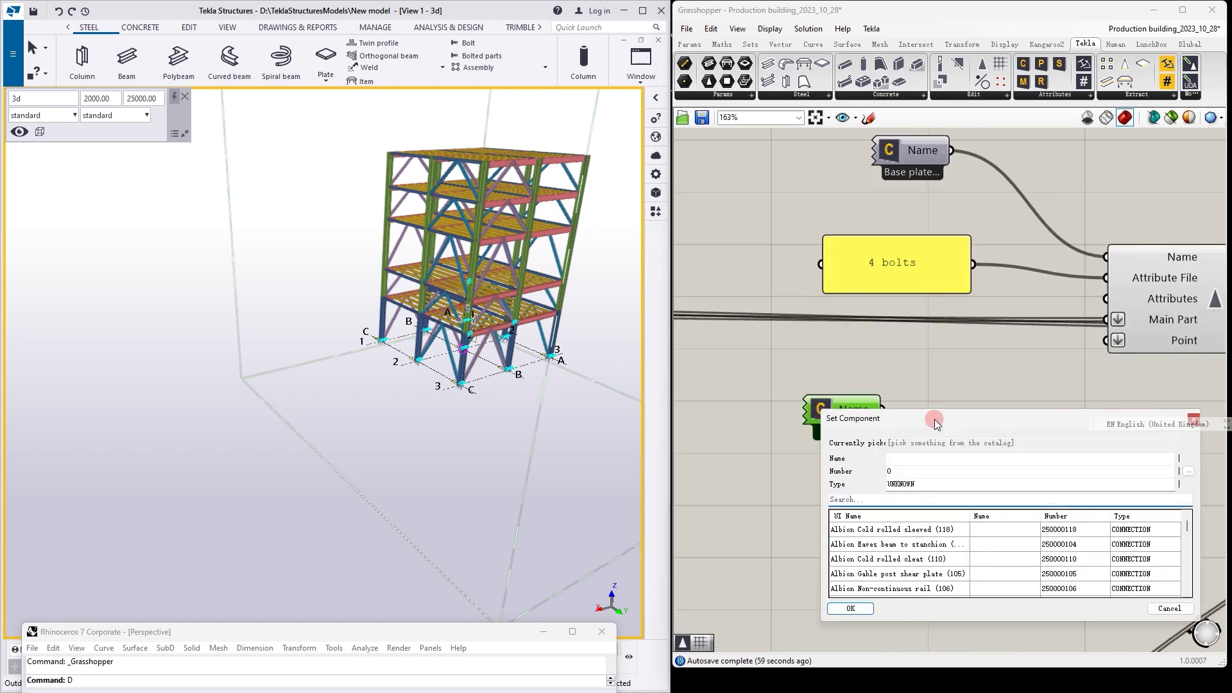
left_click_drag(935, 424, 950, 185)
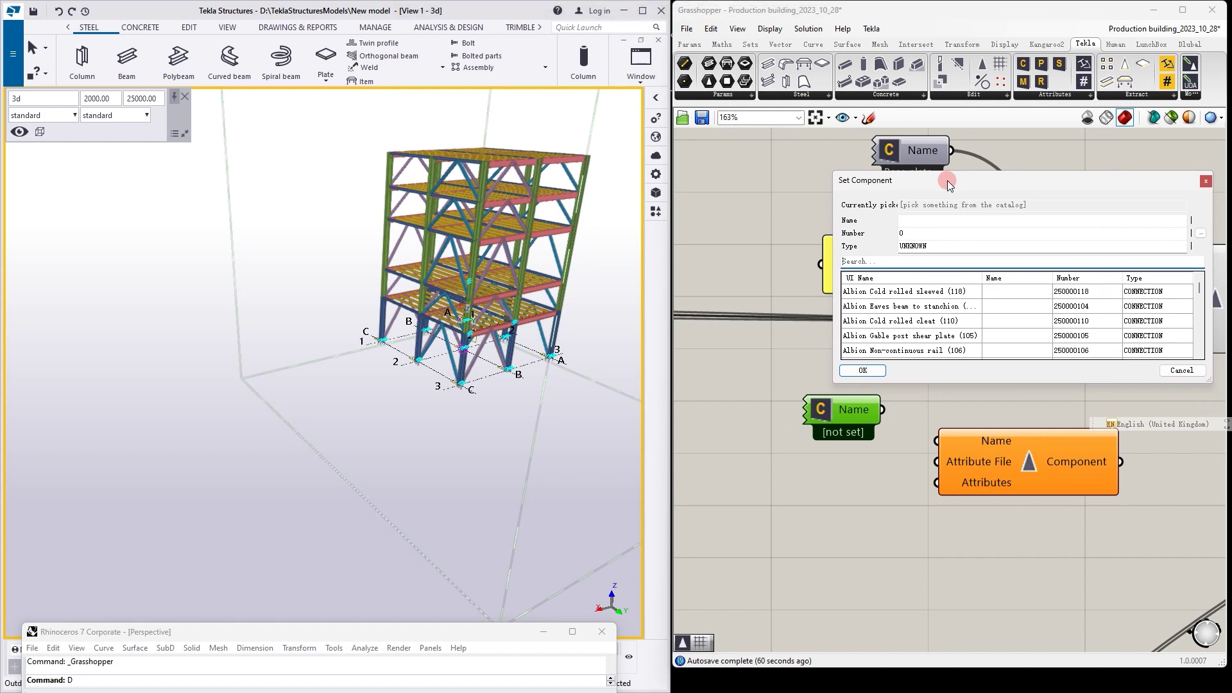
left_click(932, 234)
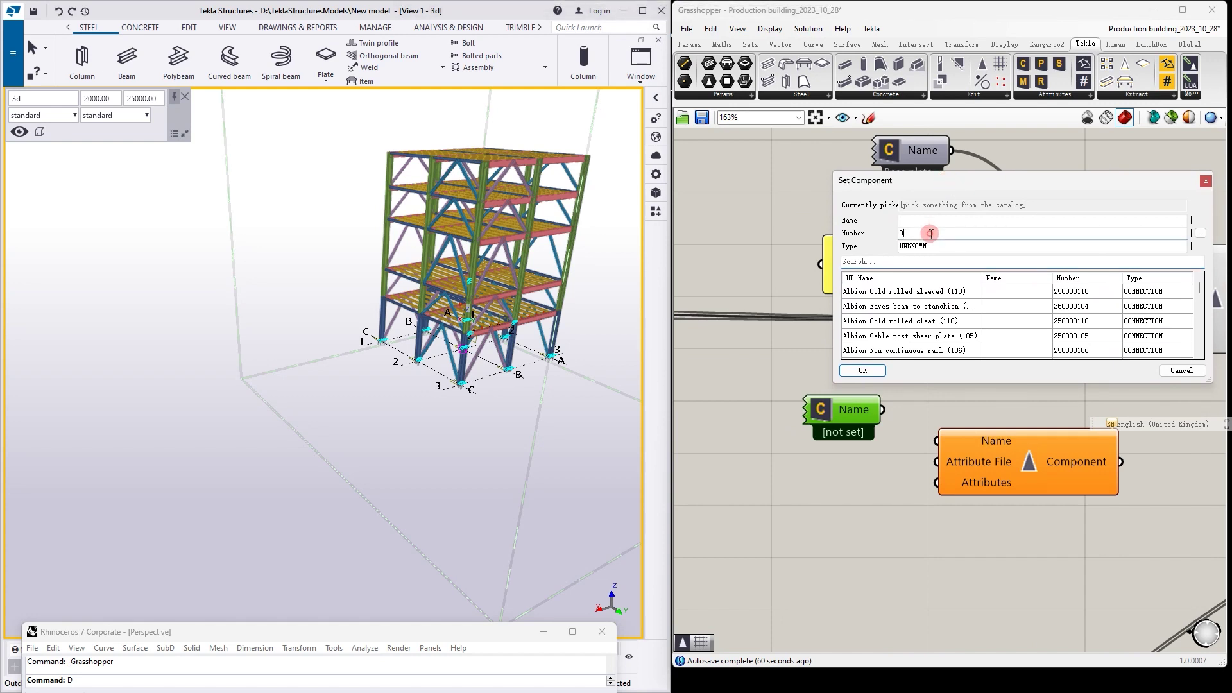
left_click(905, 265)
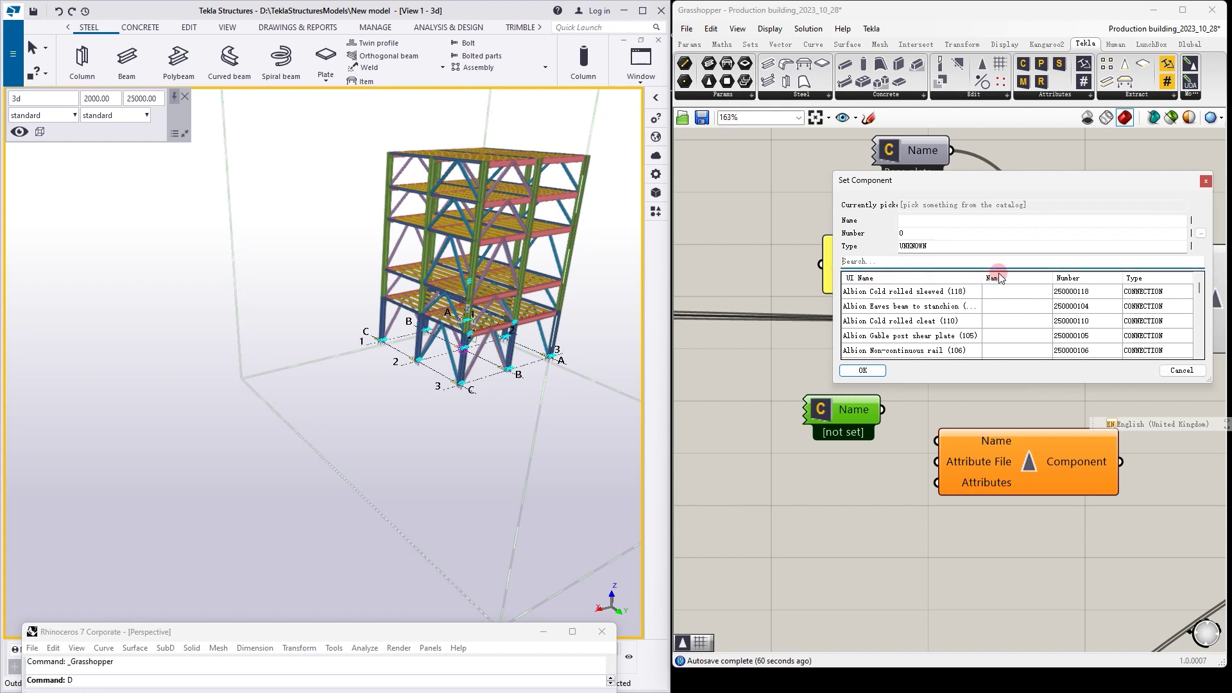
left_click(1204, 184)
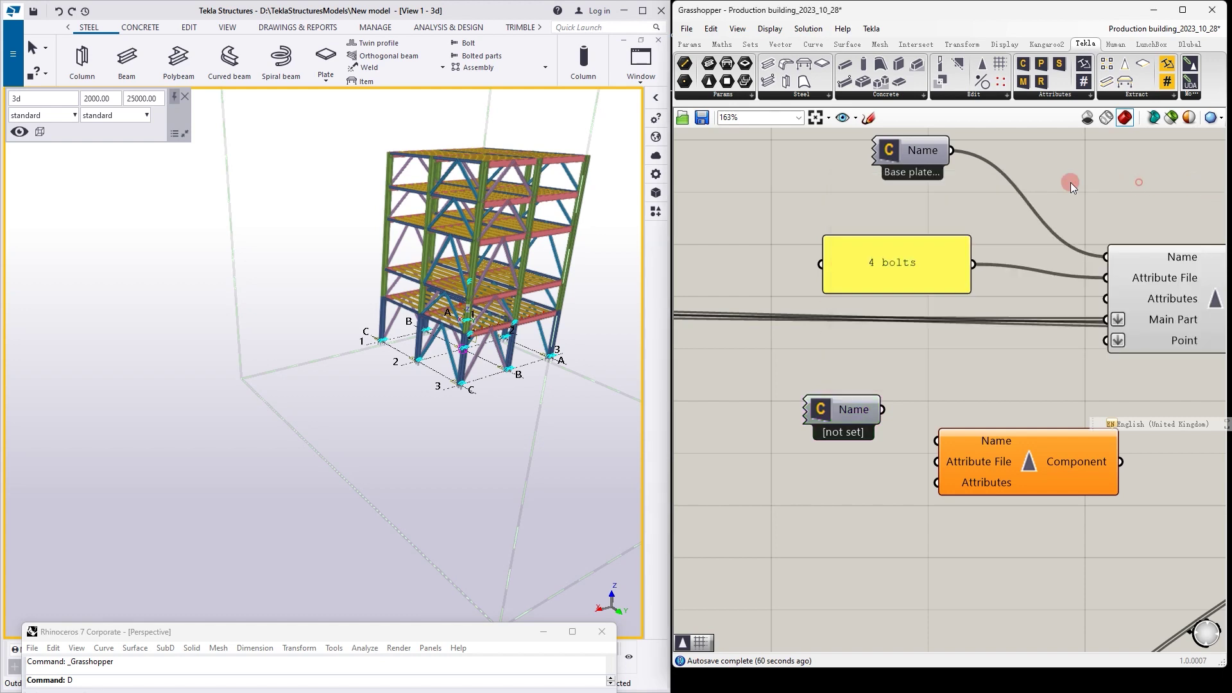
double_click(889, 149)
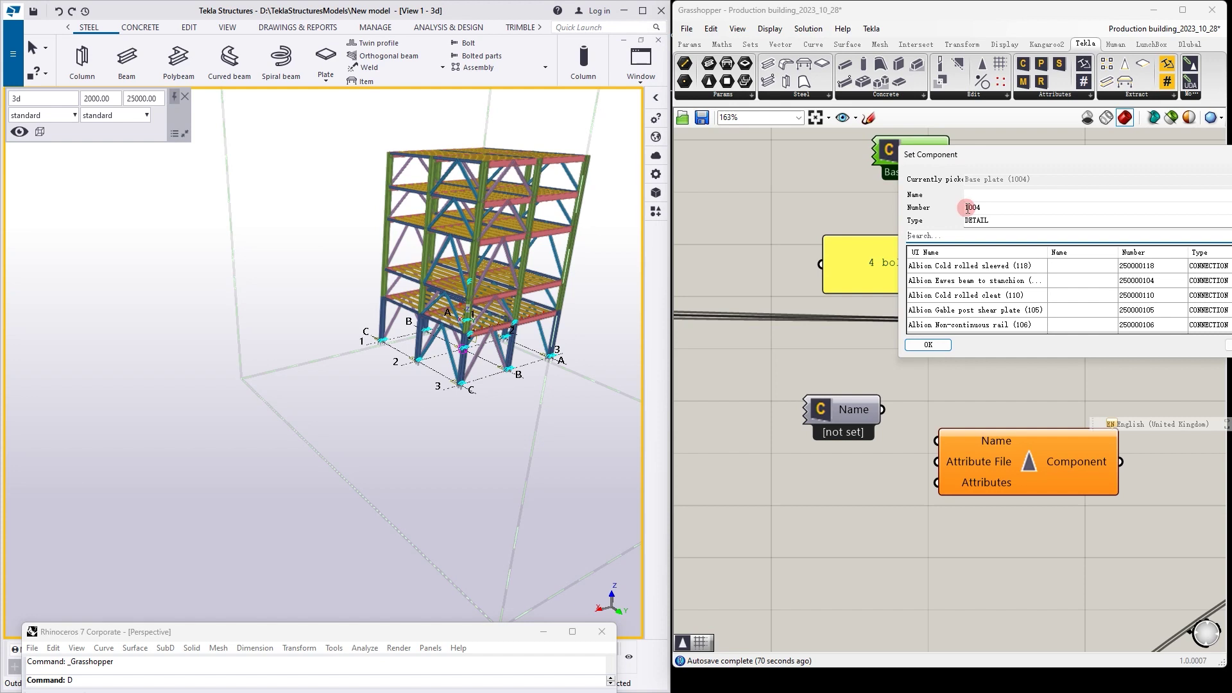
left_click_drag(1207, 153, 1006, 154)
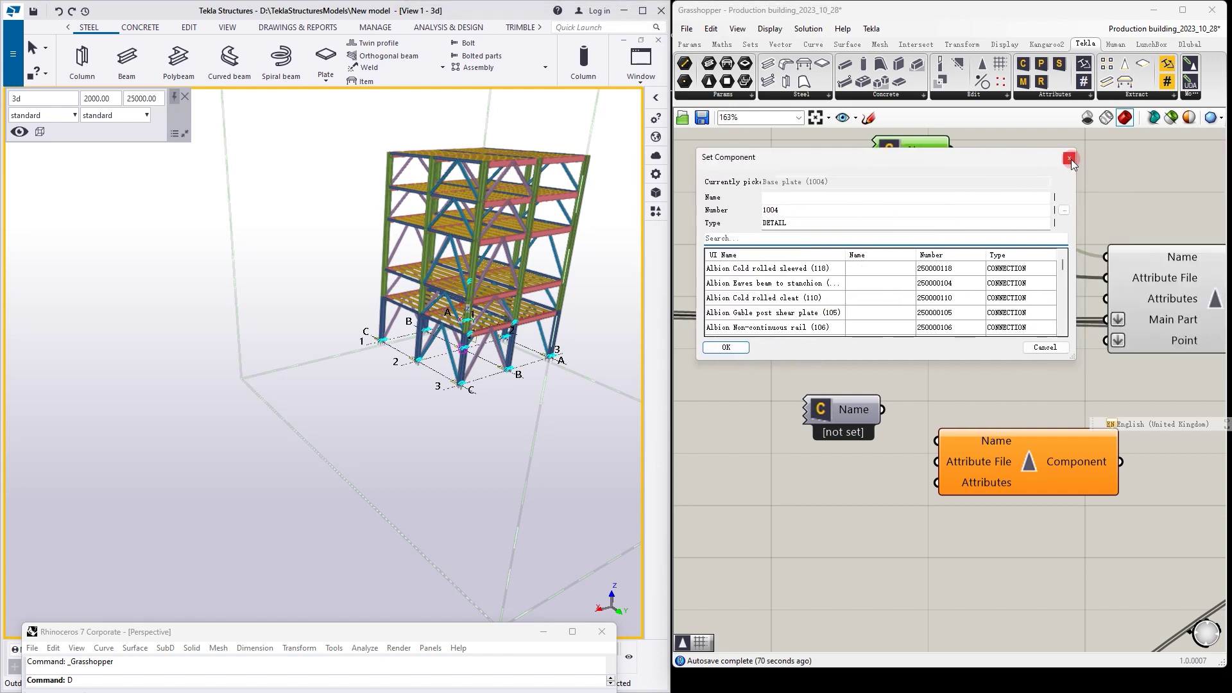
left_click(1071, 157)
- Search the unset Name parameter's component catalog for 1004 and for plate
double_click(828, 417)
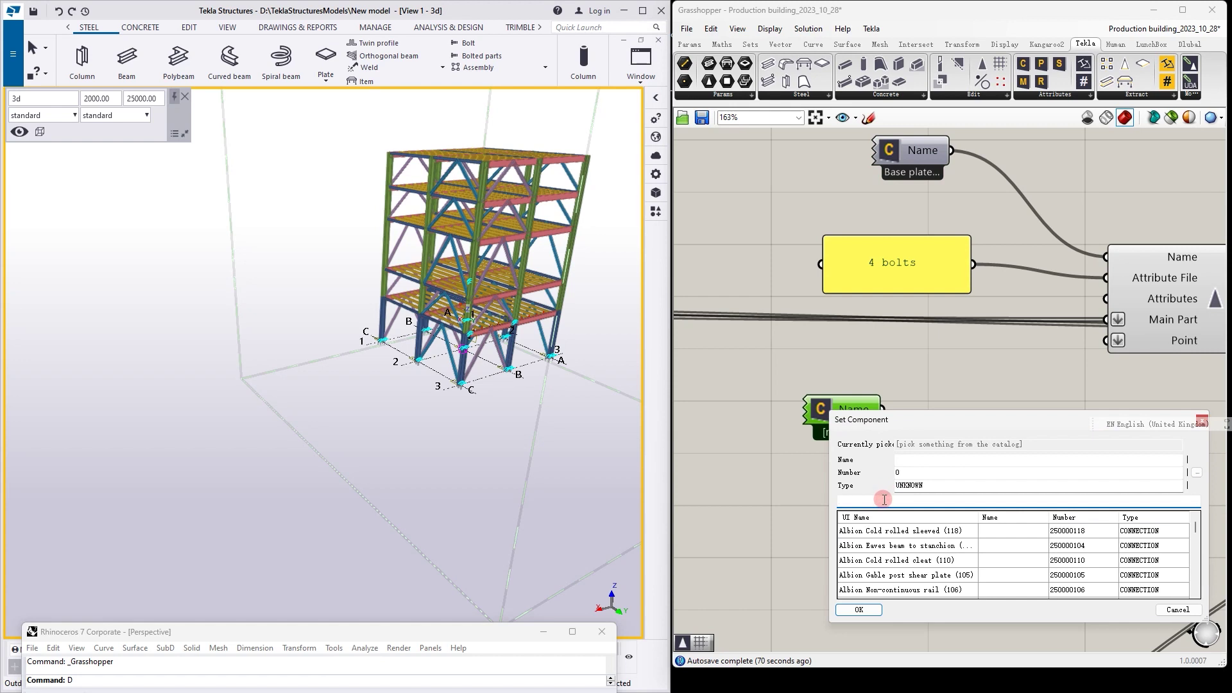
type("1004")
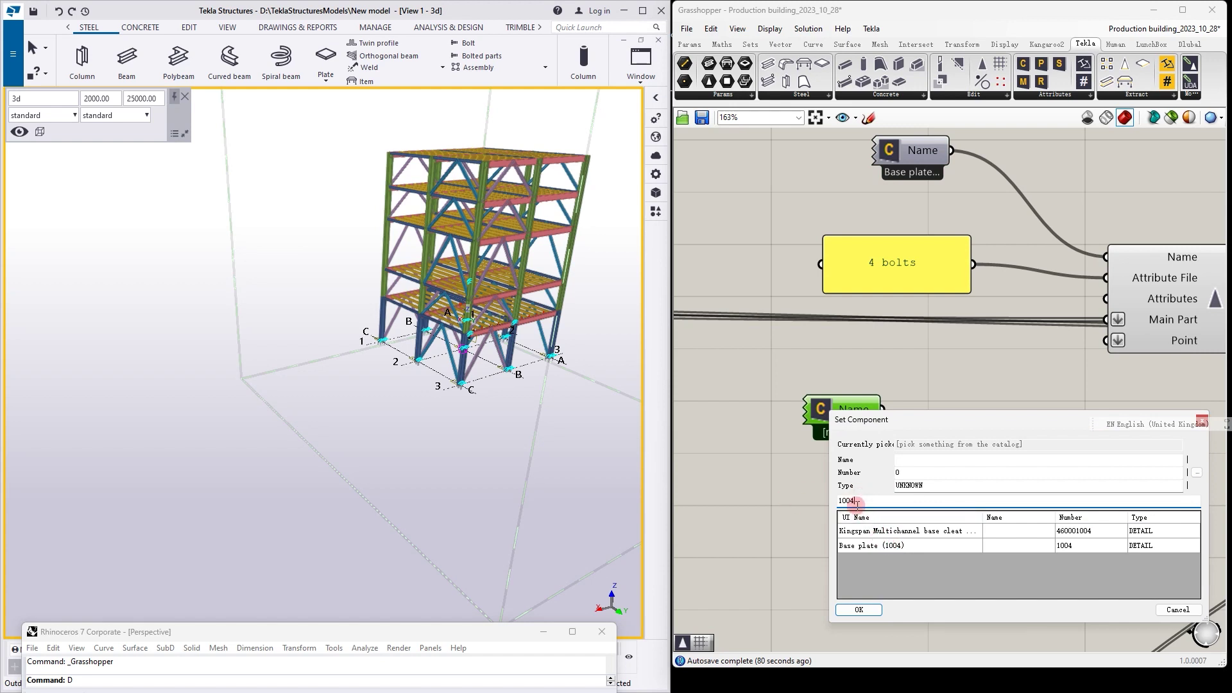
key("BackSpace")
key("BackSpace")
key("BackSpace")
key("BackSpace")
type("pla")
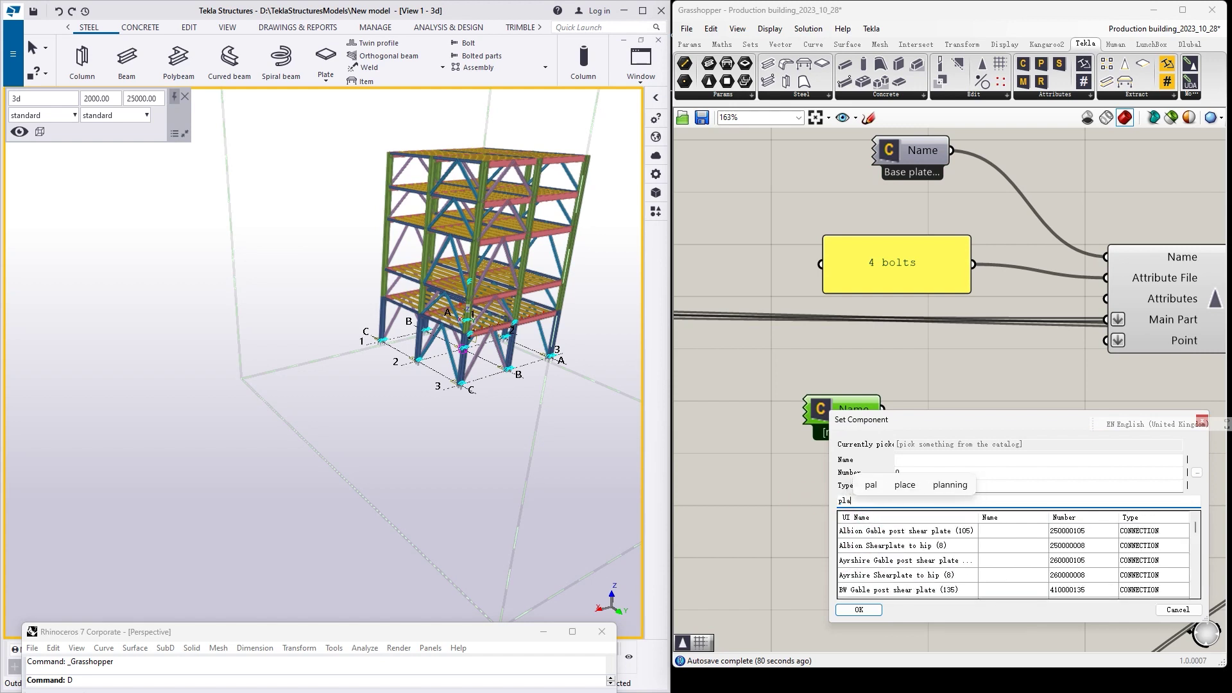
type("te")
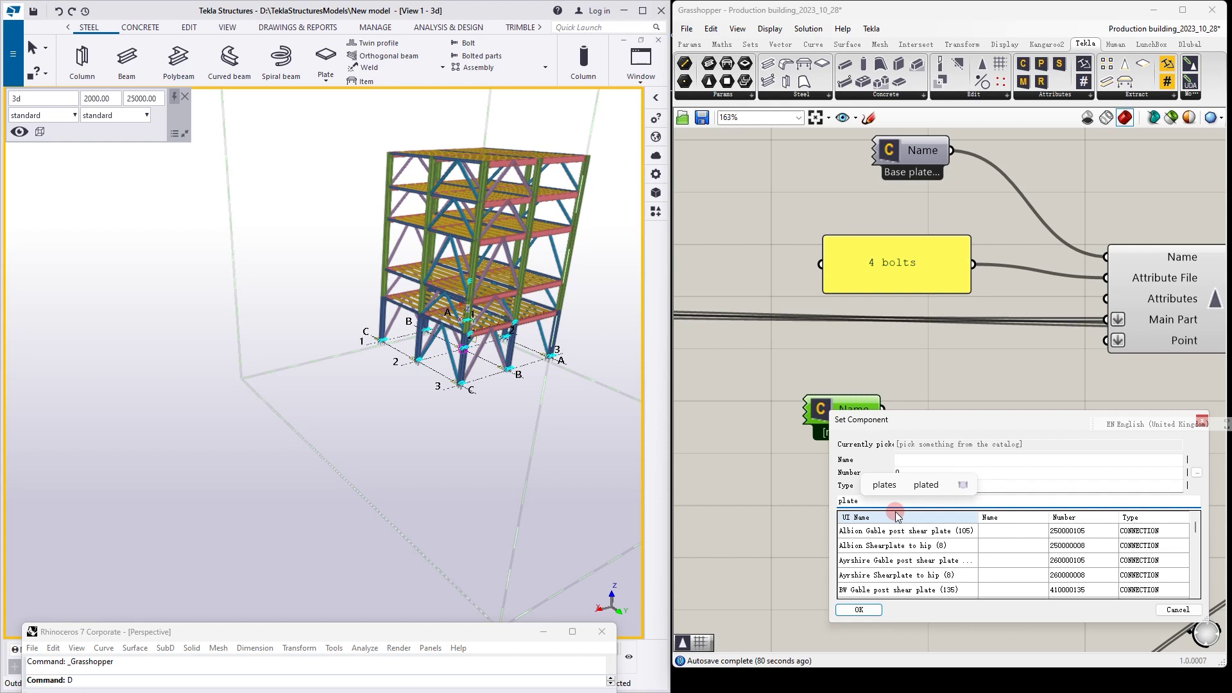
key("Return")
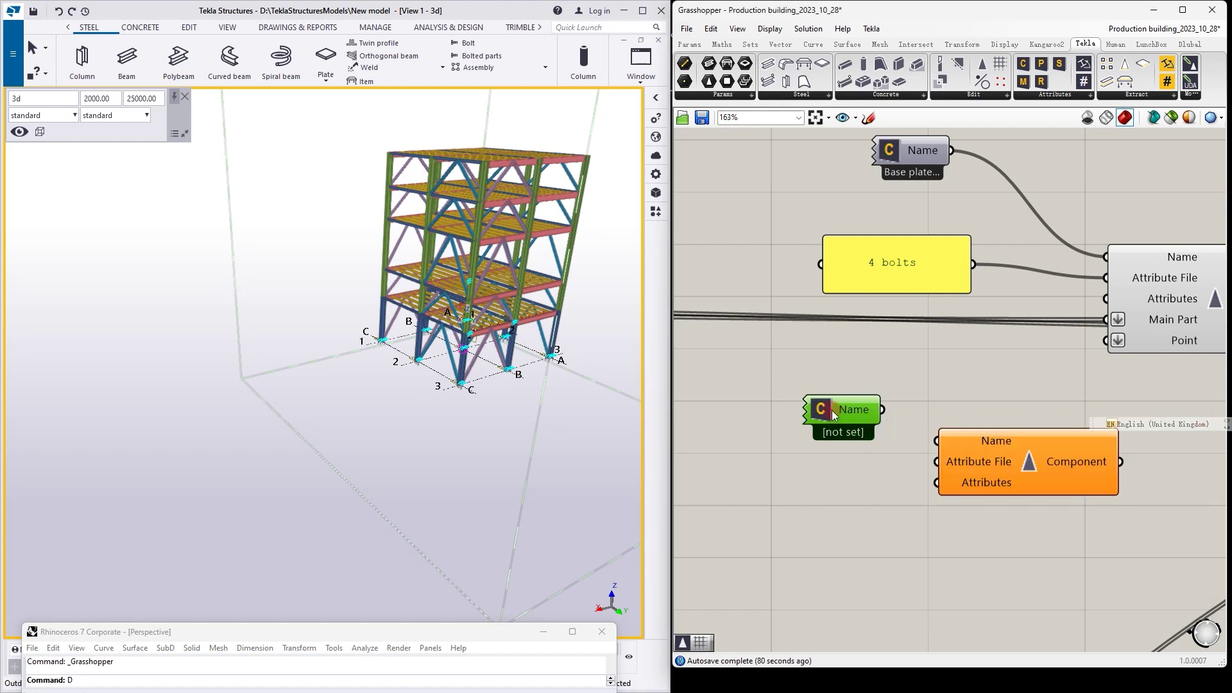
- Find Base plate (1004) by searching for base, assign it to the unset Name parameter, and connect that to the lower Component node's Name input
double_click(831, 410)
left_click(873, 501)
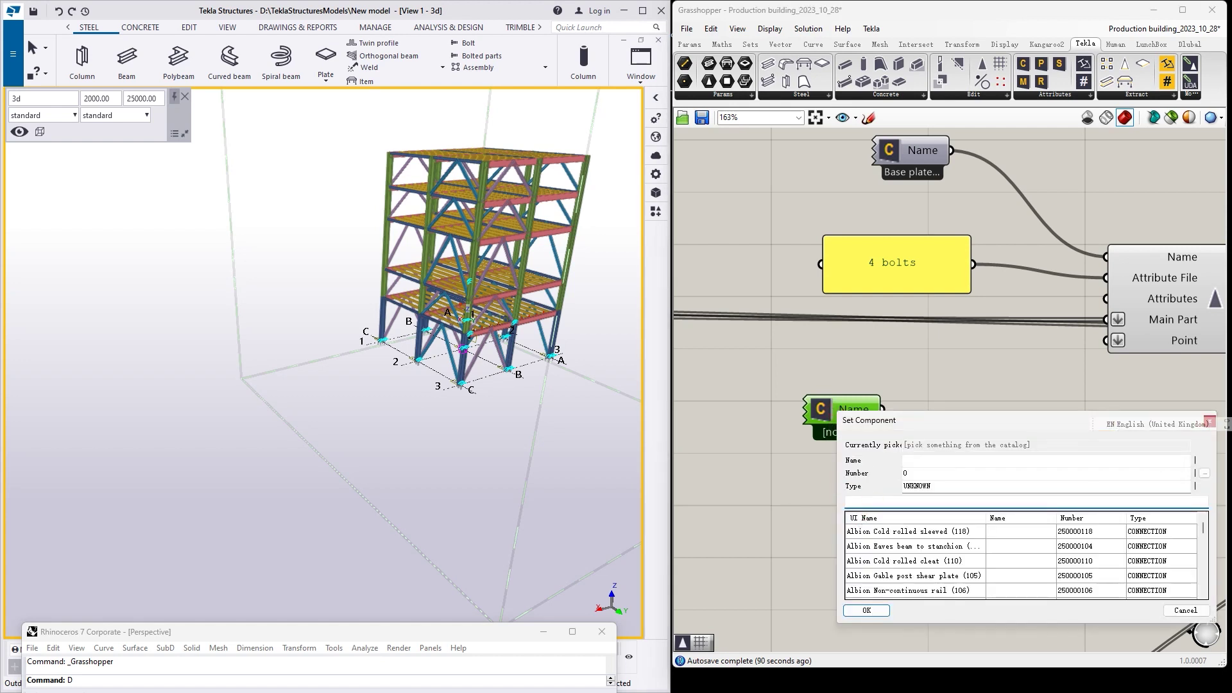
type("base")
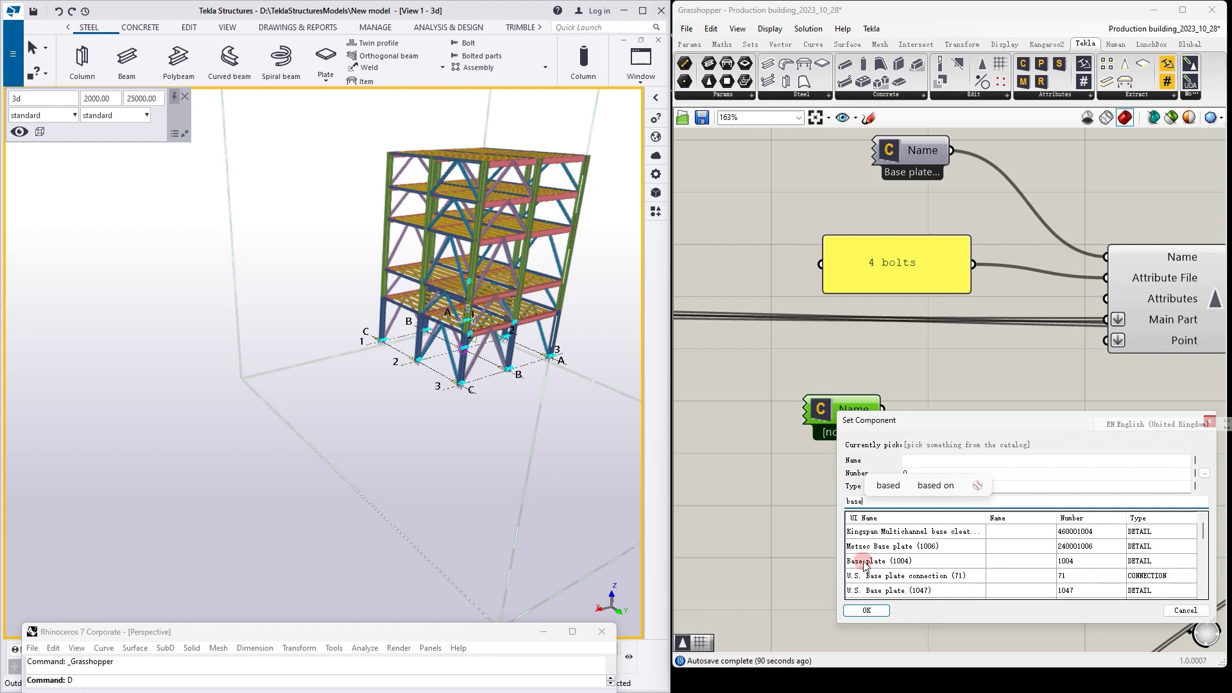
left_click(865, 562)
left_click(867, 610)
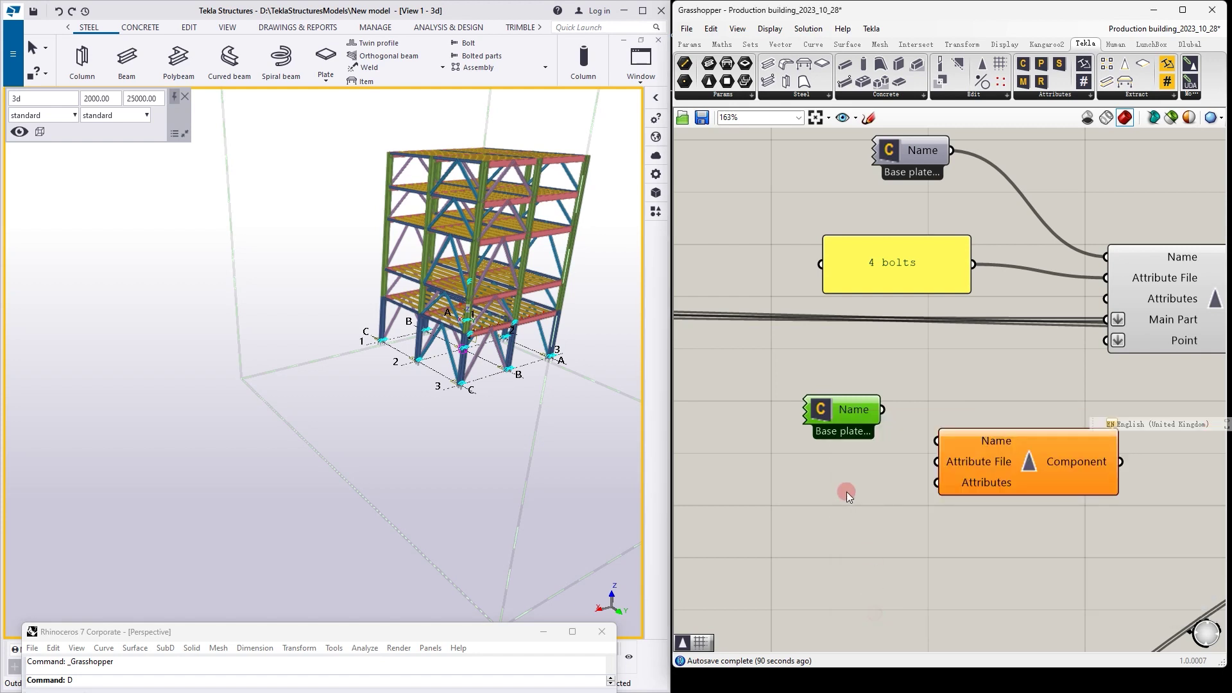
left_click_drag(883, 410, 937, 441)
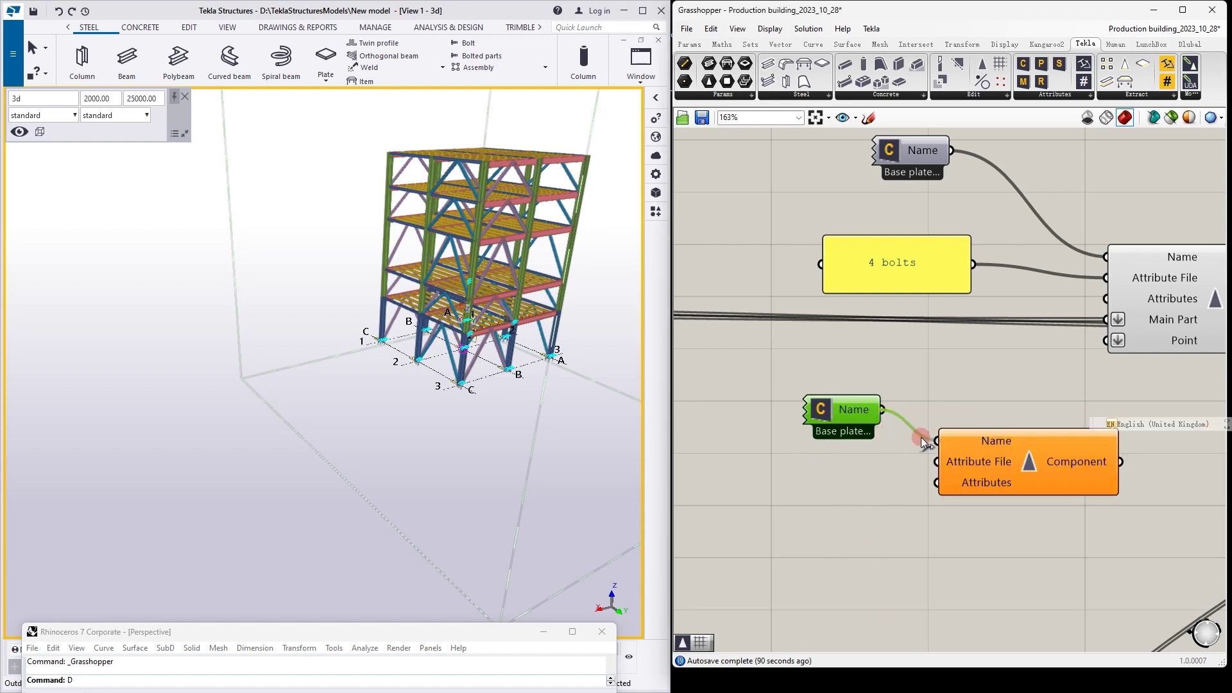
right_click_drag(1014, 368, 902, 380)
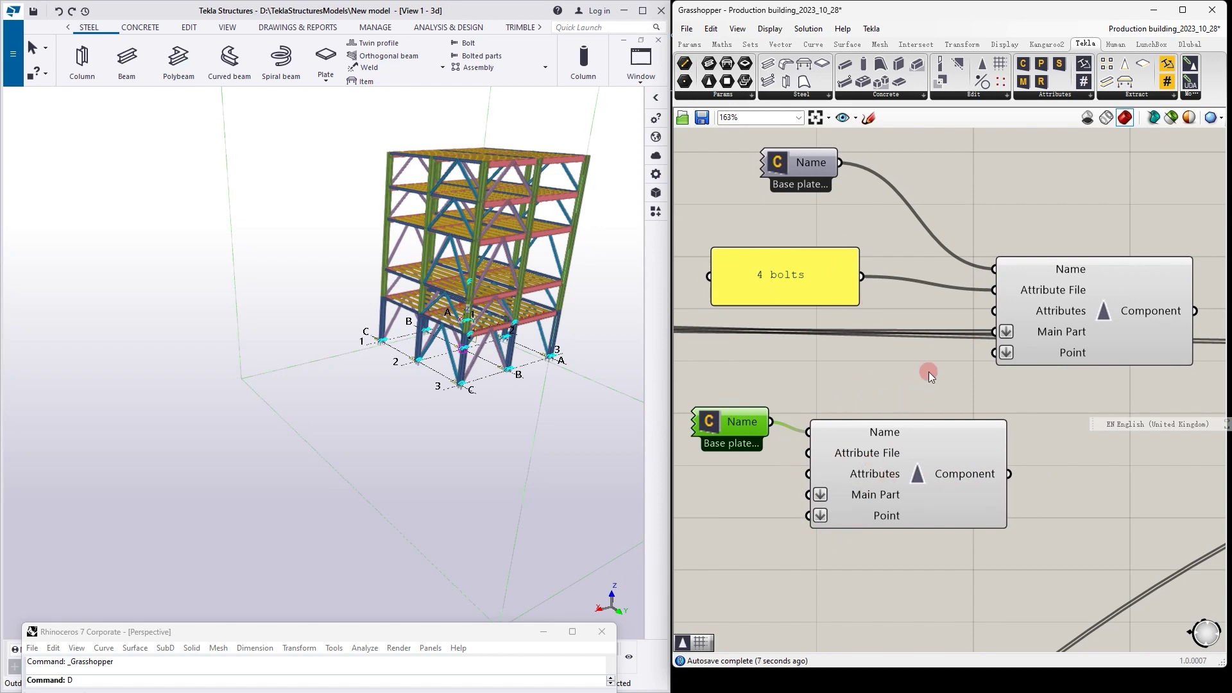
- Shift the upper Base plate Component node and its 4 bolts panel up slightly, and check its name and attribute file inputs
scroll(929, 372, "down", 3)
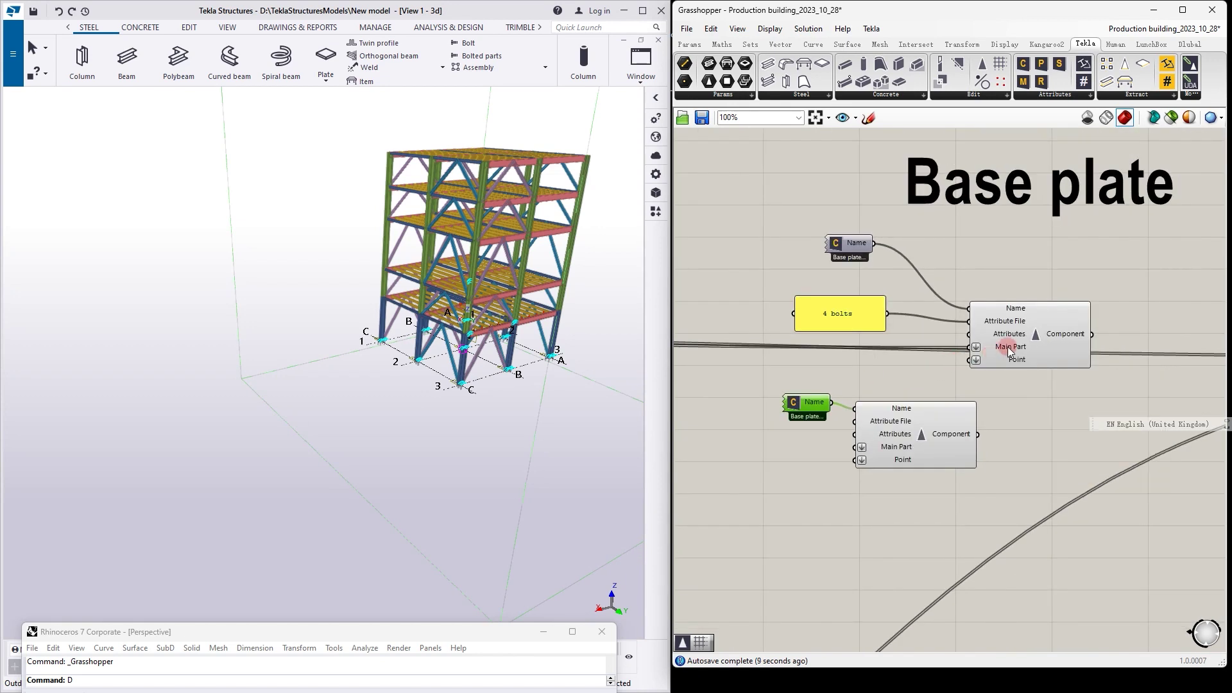
left_click_drag(1016, 349, 1016, 344)
left_click_drag(852, 323, 845, 311)
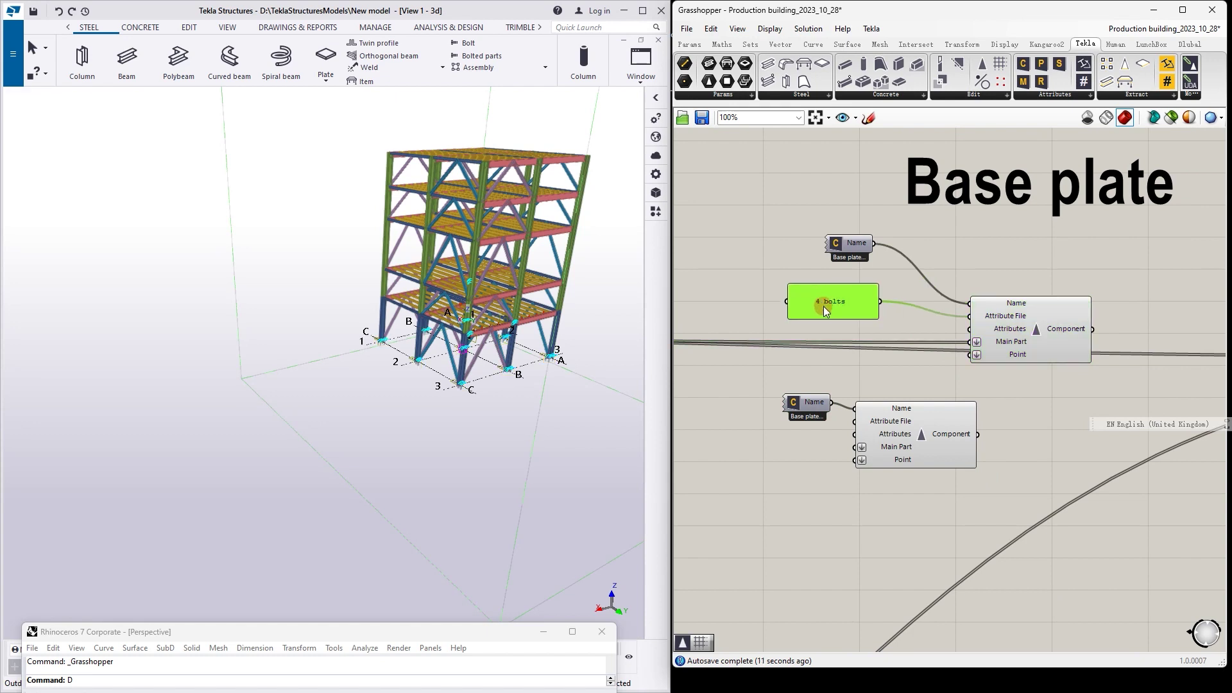
mouse_move(854, 244)
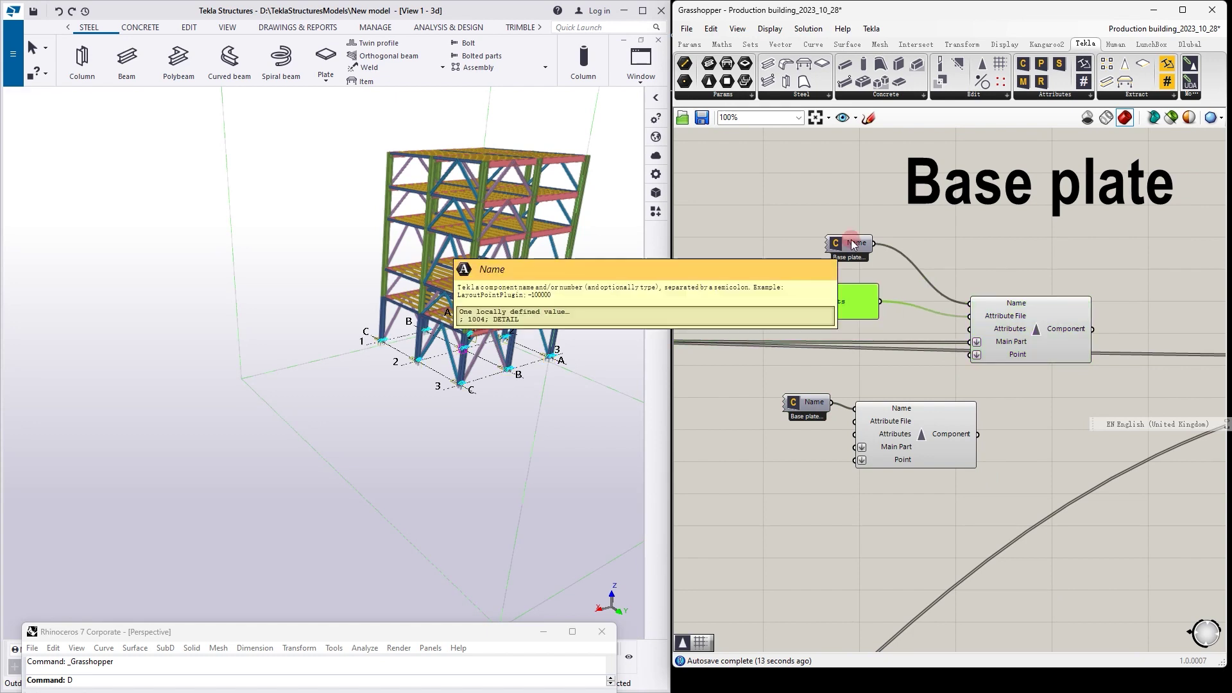
mouse_move(830, 307)
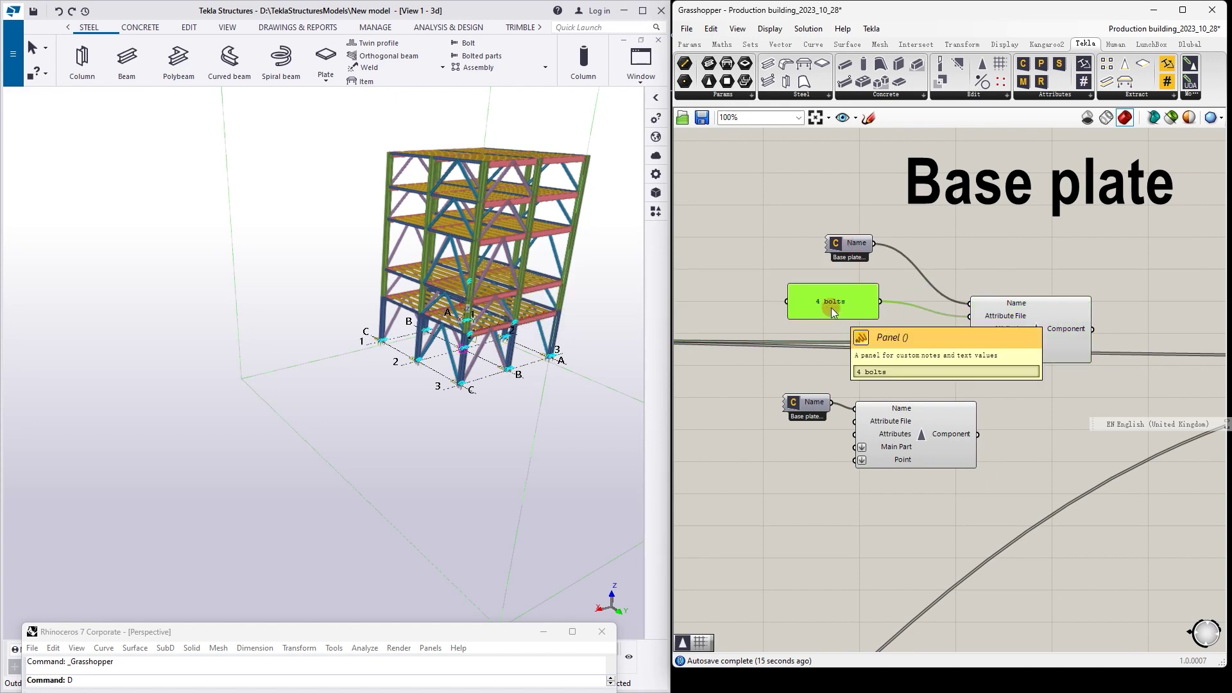
- Open the Base plate (1004) properties of the column base at grid intersection B-3 in Tekla Structures and check its saved attribute files
scroll(513, 385, "up", 6)
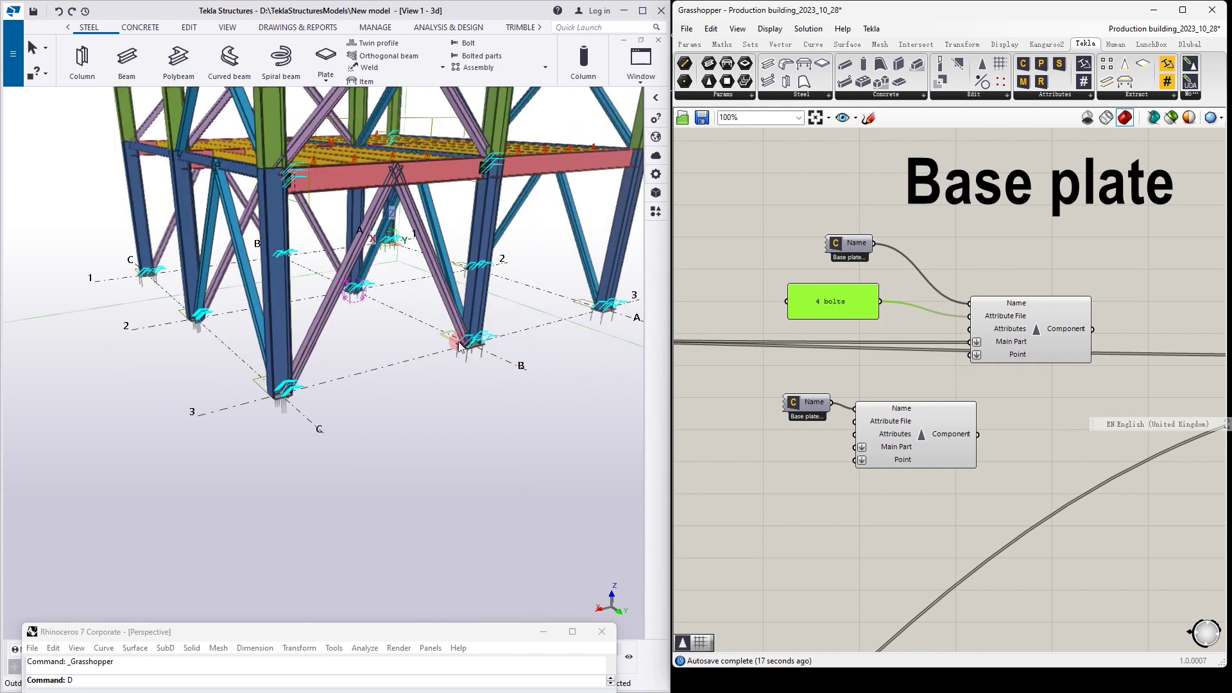
scroll(449, 342, "up", 3)
scroll(546, 343, "up", 2)
right_click(585, 338)
left_click(511, 453)
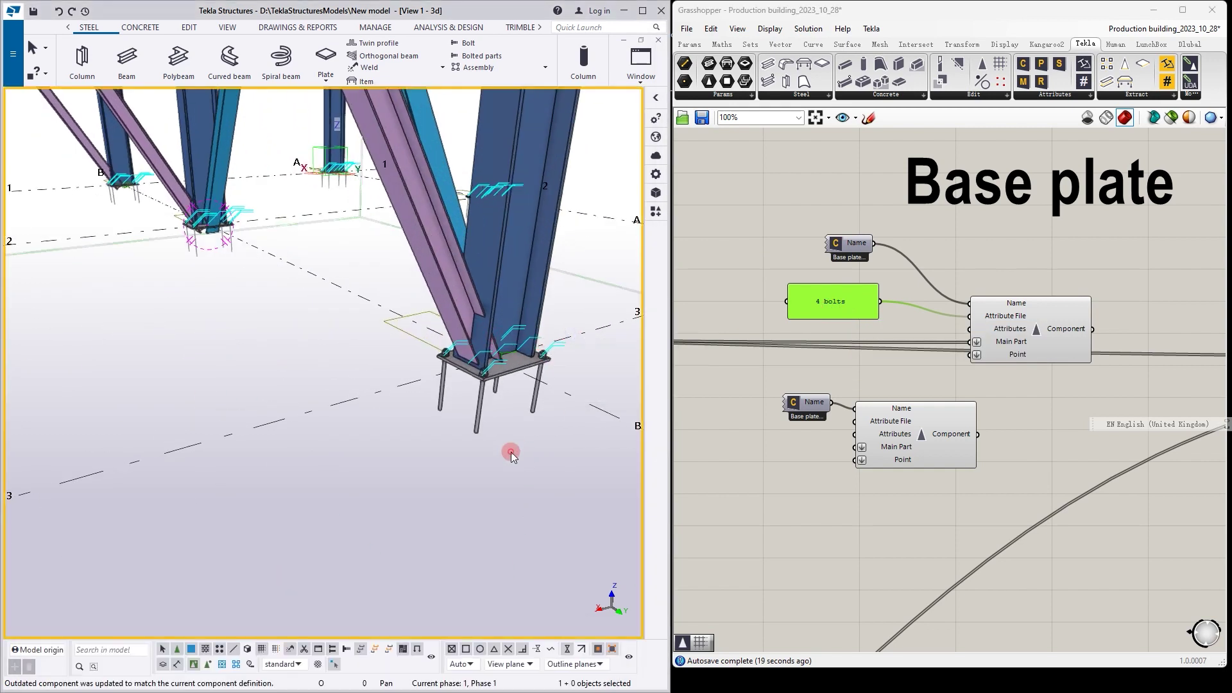
scroll(598, 371, "up", 1)
left_click(526, 369)
double_click(528, 377)
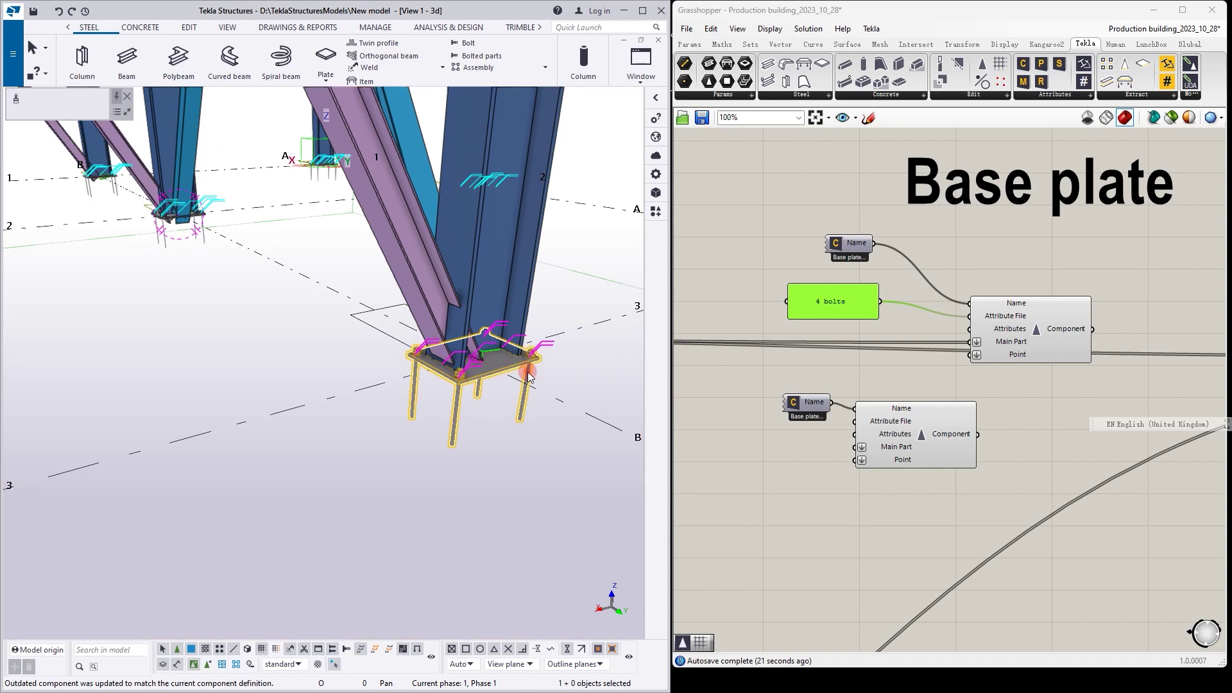
left_click(1167, 123)
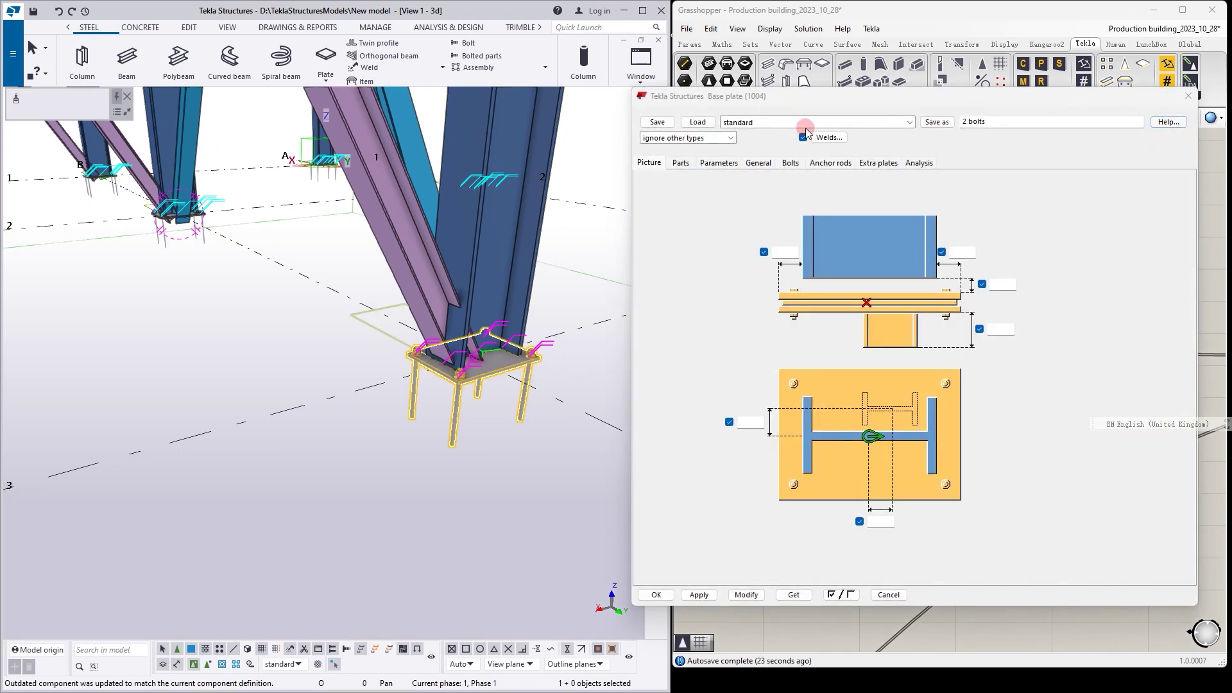
left_click(909, 122)
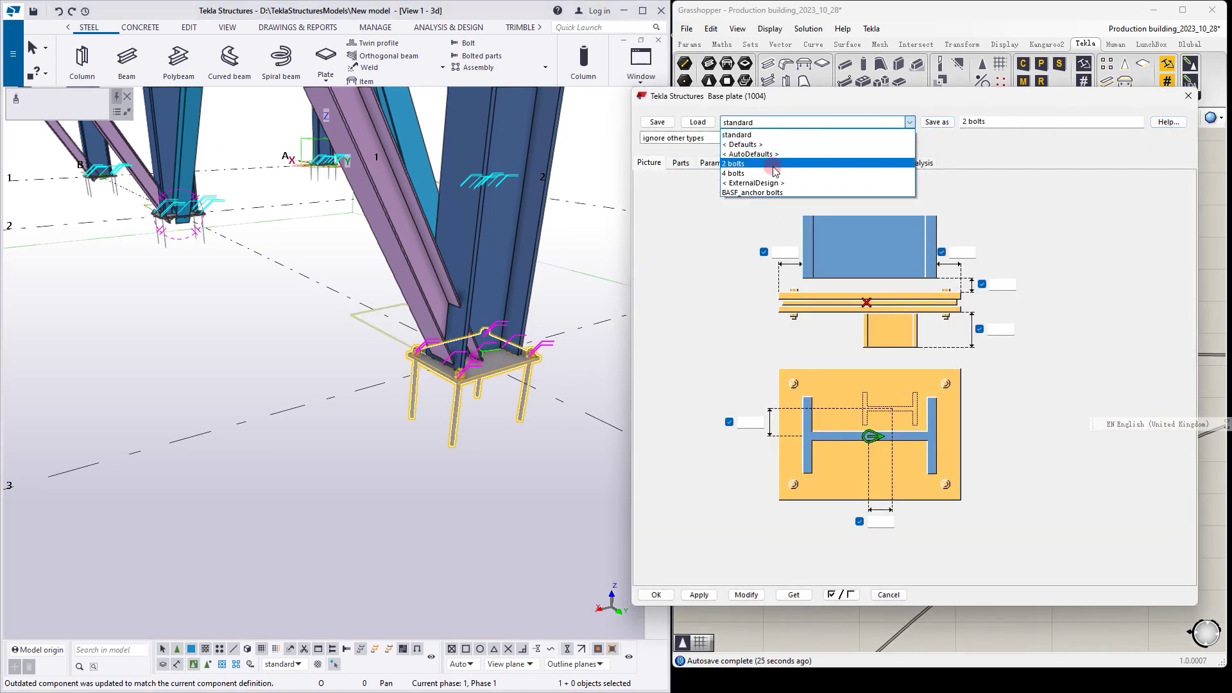
left_click(1083, 109)
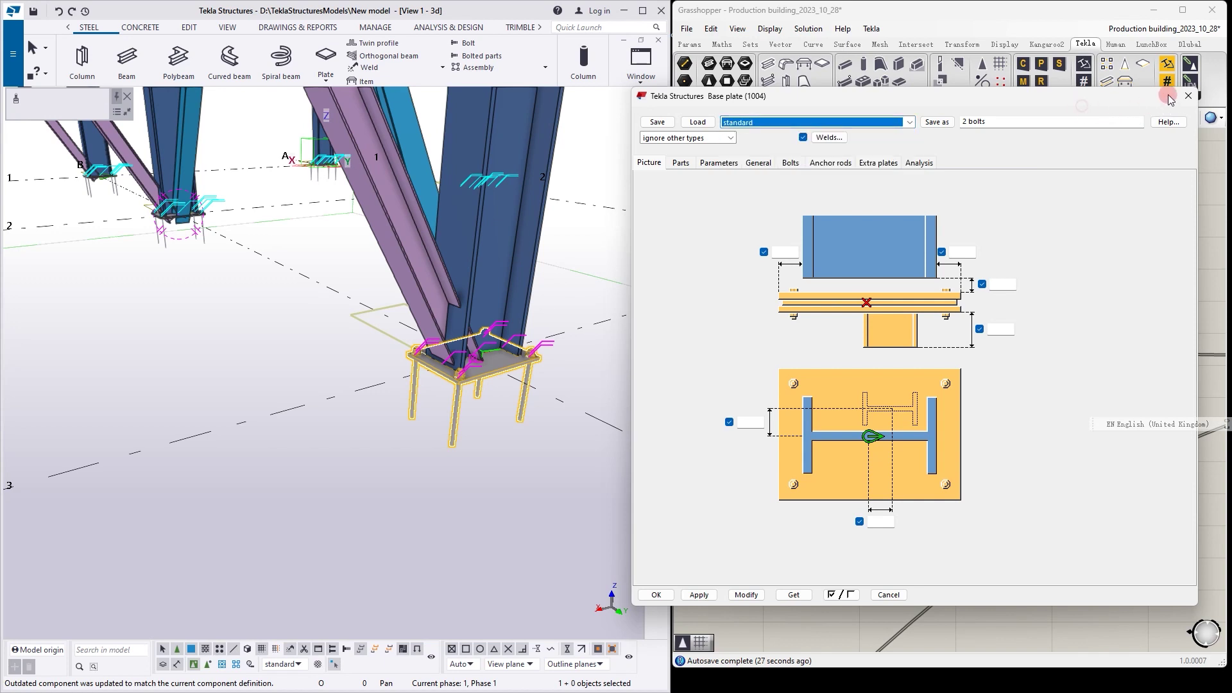
left_click(1209, 96)
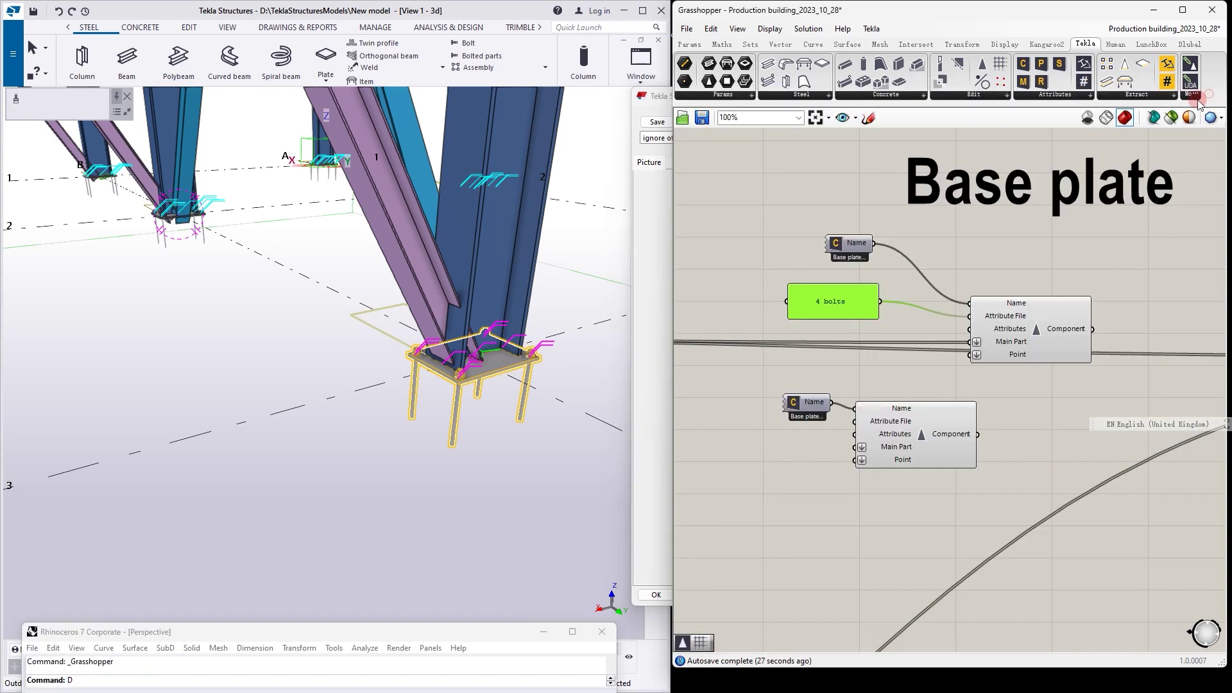
- Change the Base plate component's attribute file panel to 2 bolts and close the Base plate (1004) properties dialog
double_click(796, 287)
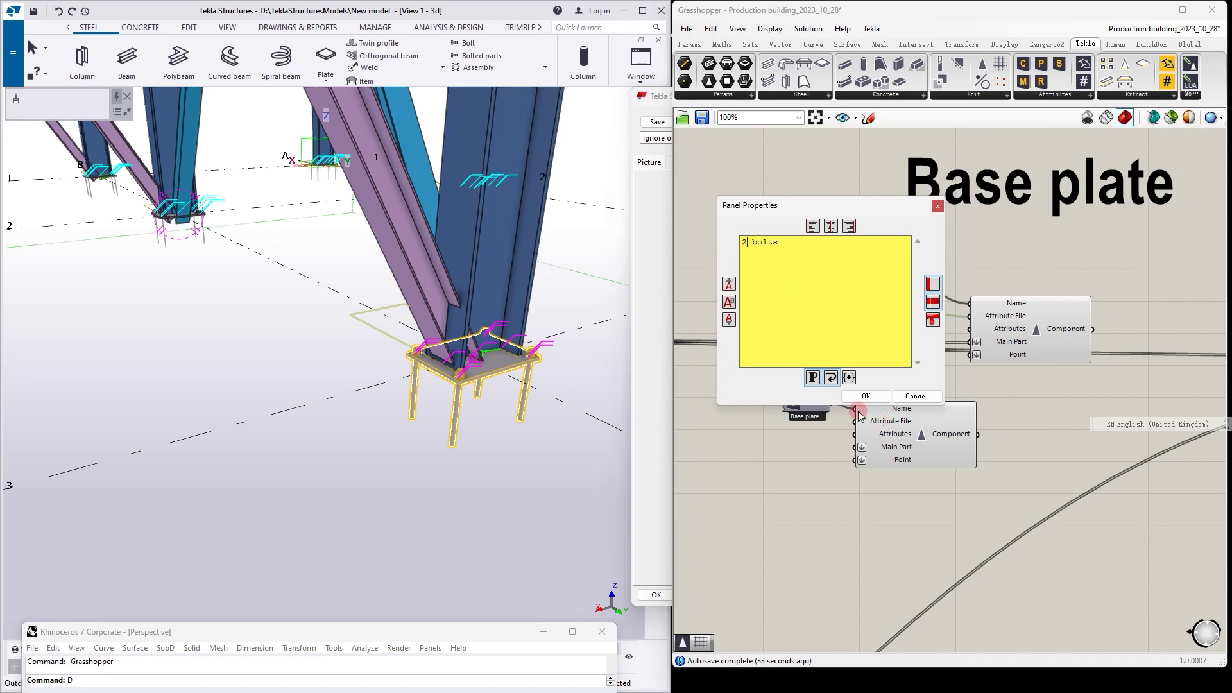
left_click(866, 396)
left_click(724, 303)
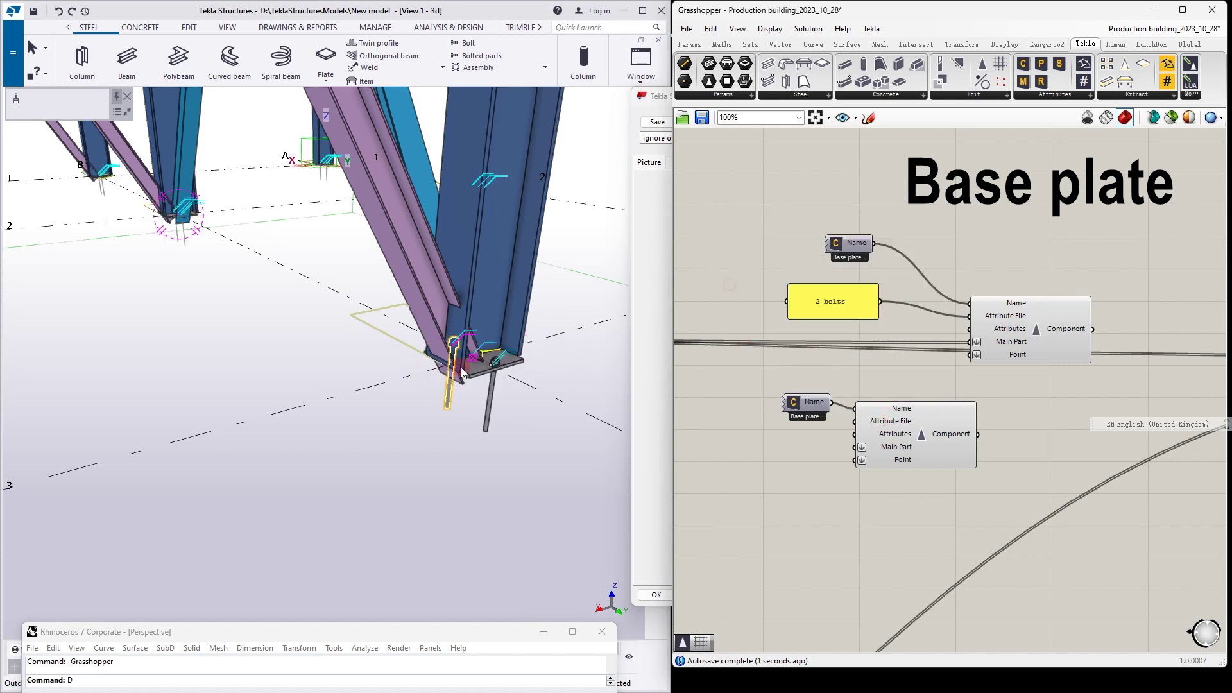
double_click(493, 398)
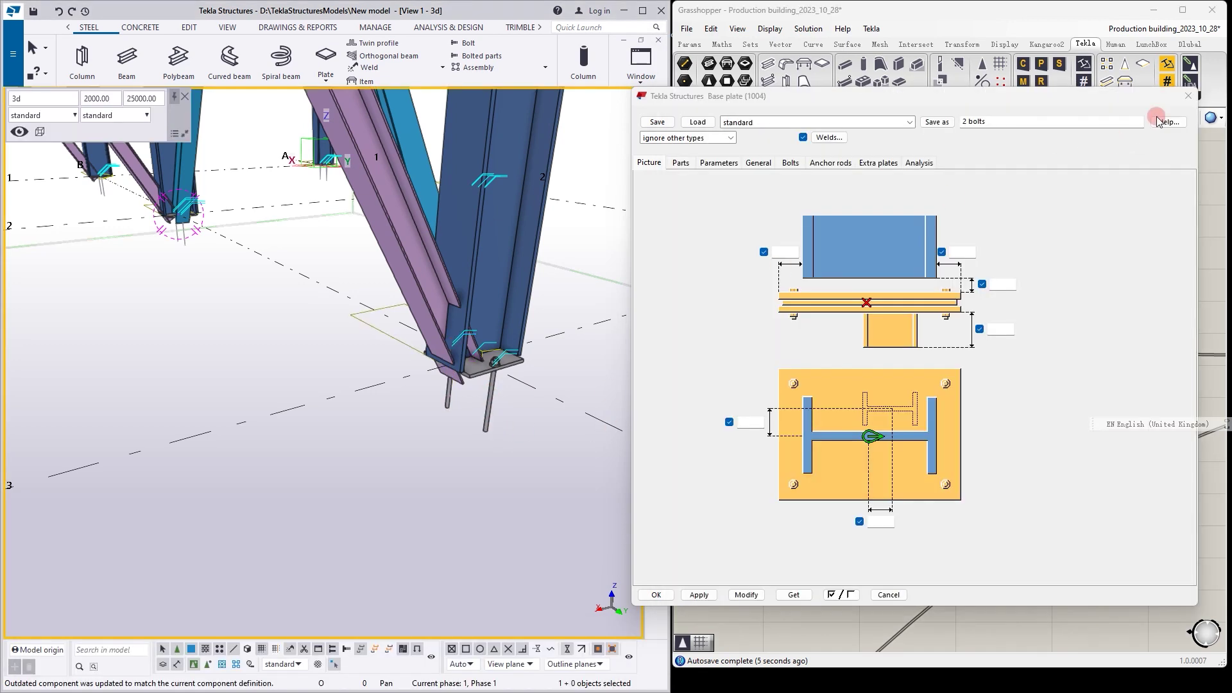
left_click(1190, 93)
- Examine the Main Part and Point inputs of the upper Base plate Component node
scroll(727, 280, "down", 3)
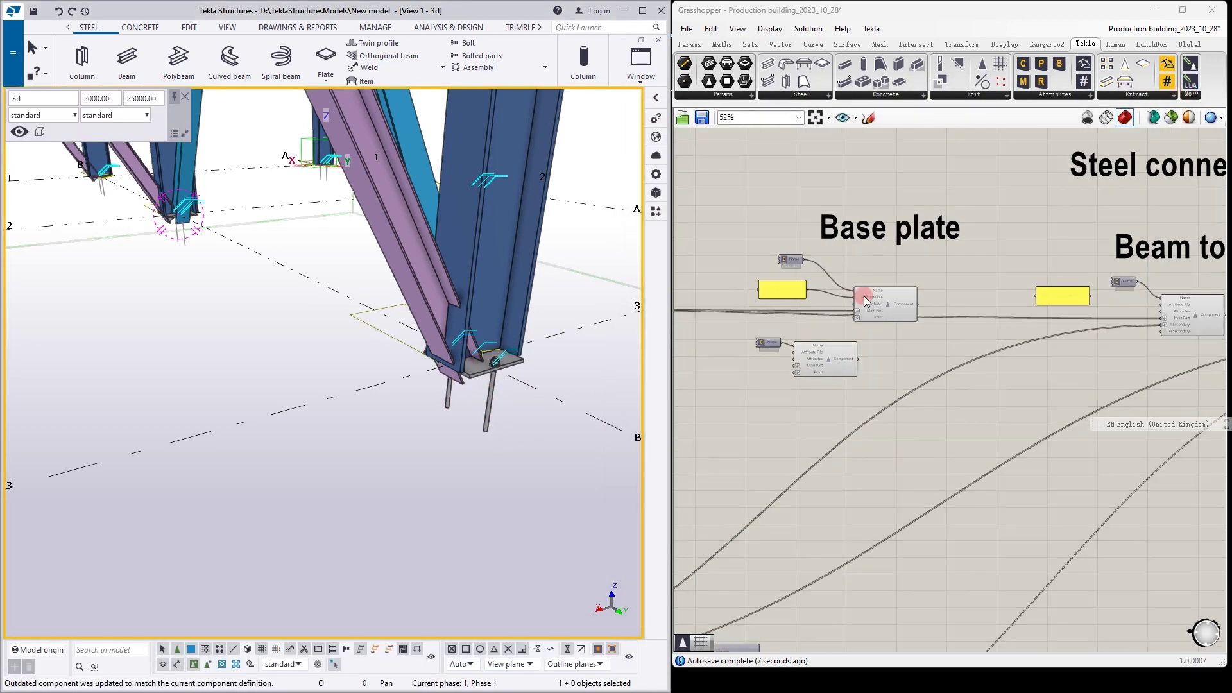
scroll(879, 311, "up", 3)
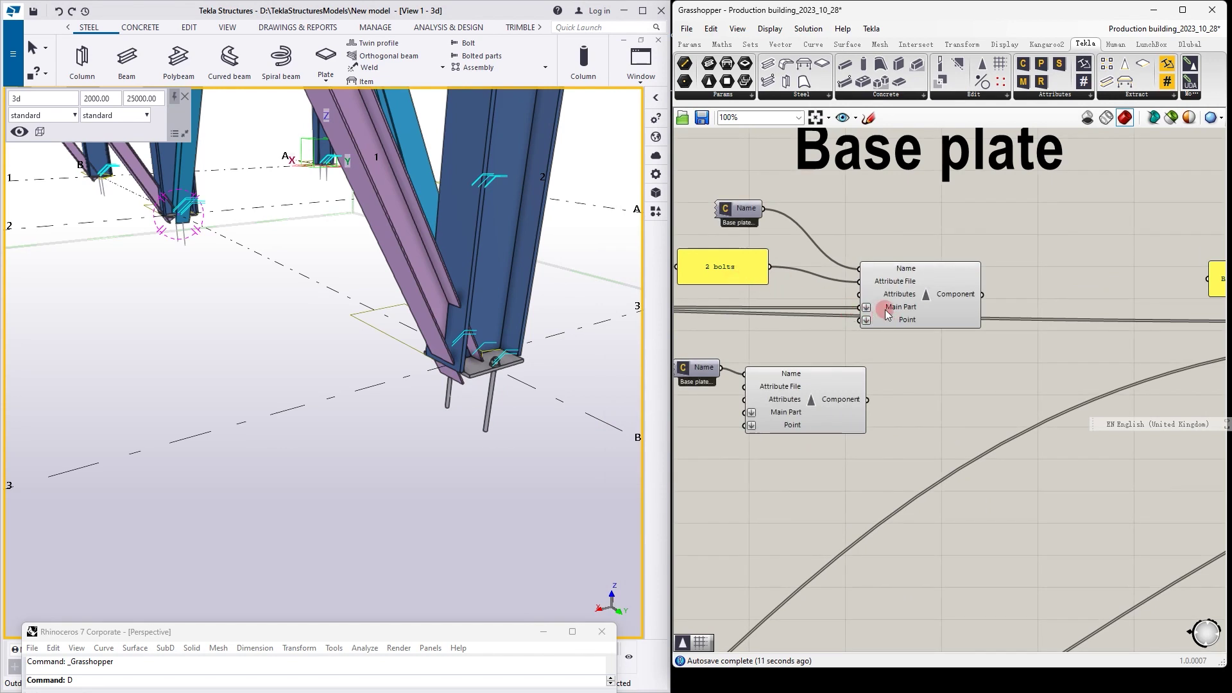
mouse_move(888, 313)
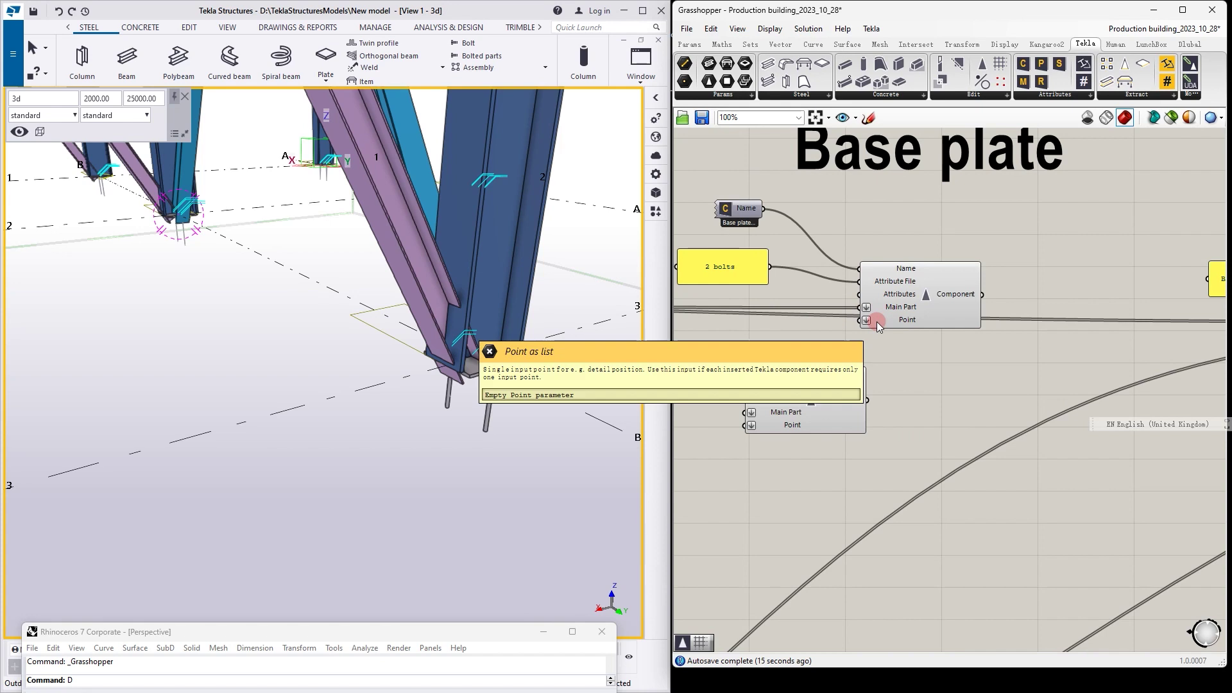
- Select the Columns 1st floor beam node and trace its output wires to the connection nodes under Base plate
scroll(976, 326, "down", 5)
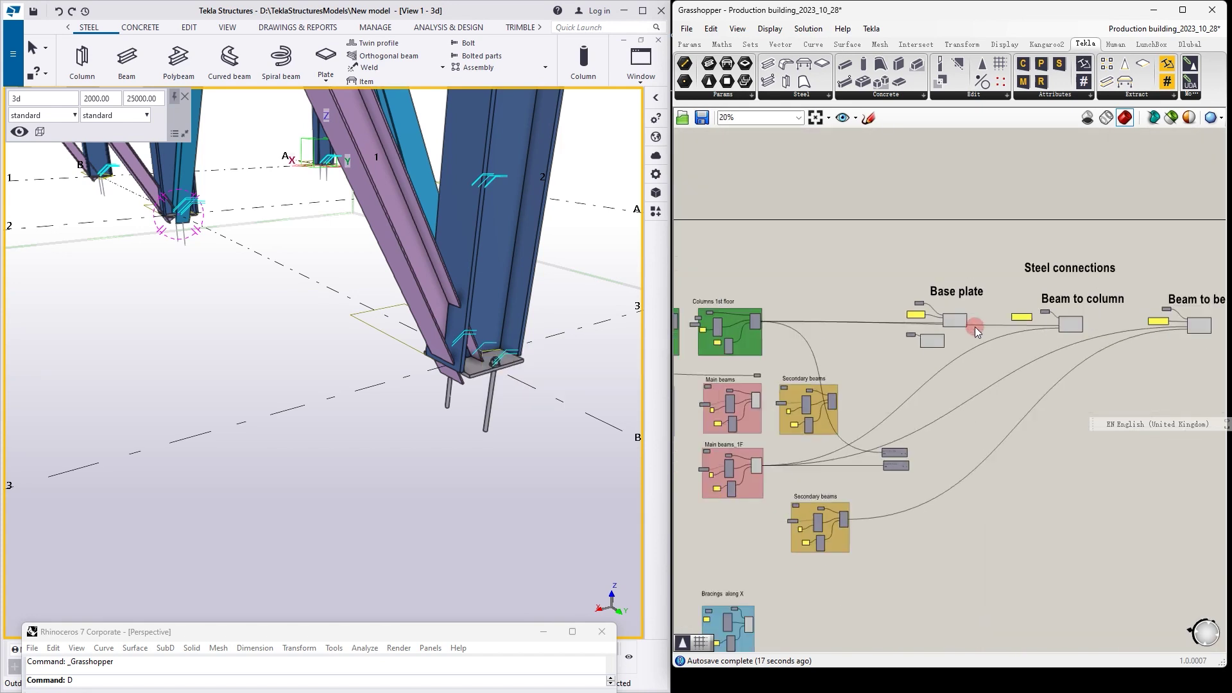
scroll(976, 326, "up", 4)
left_click(851, 296)
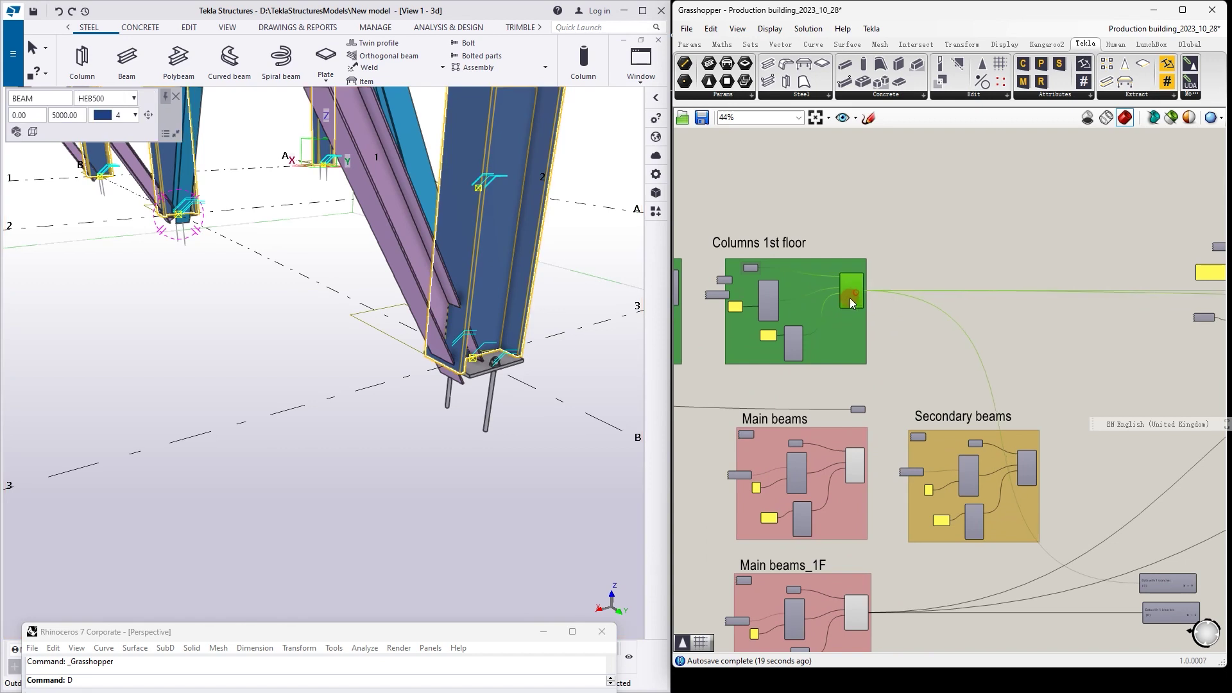
scroll(850, 298, "down", 3)
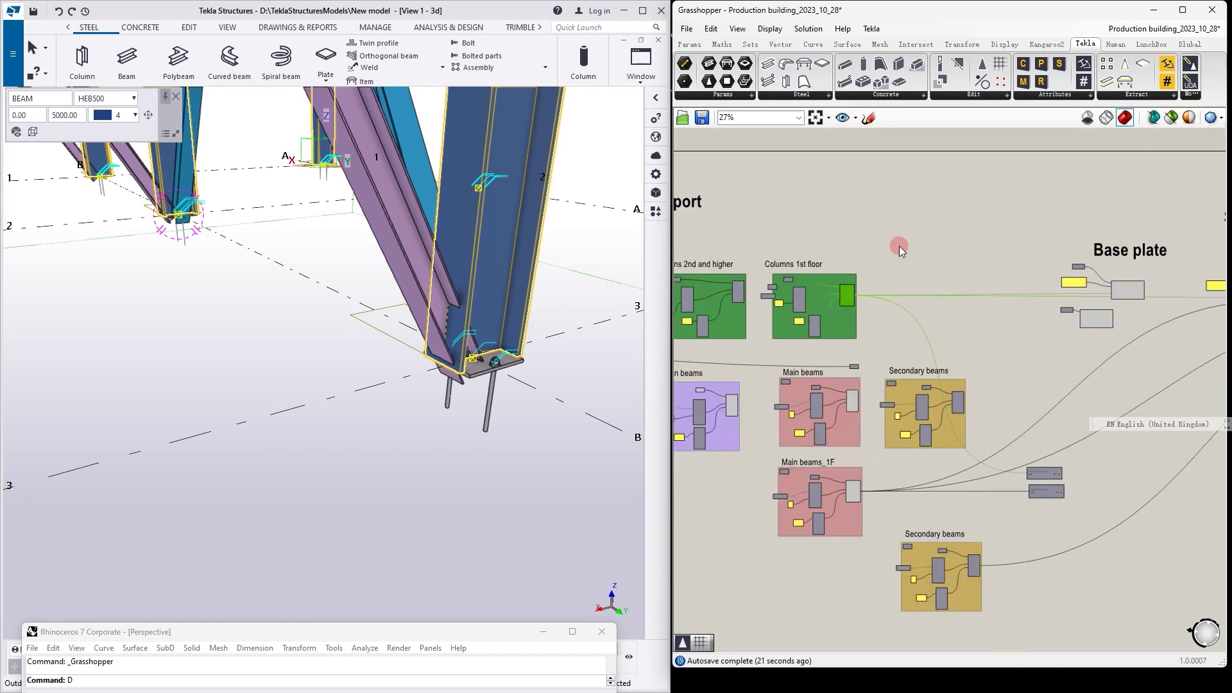
right_click_drag(899, 245, 960, 236)
mouse_move(945, 303)
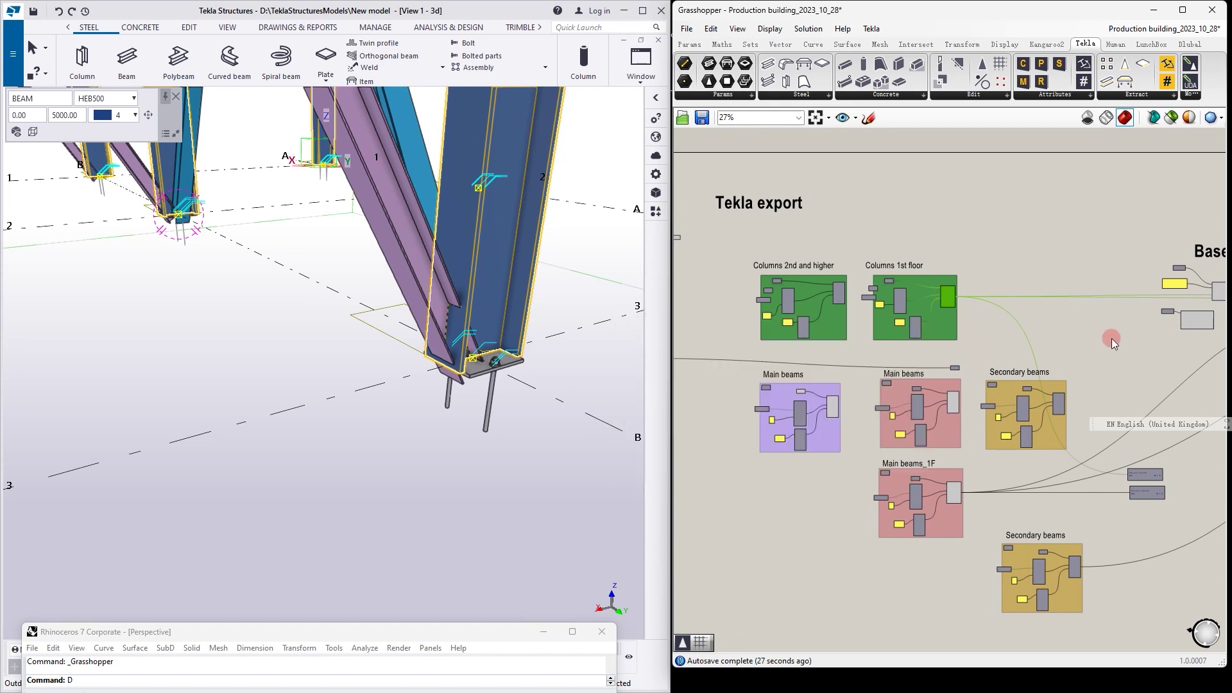
right_click_drag(1109, 338, 1027, 337)
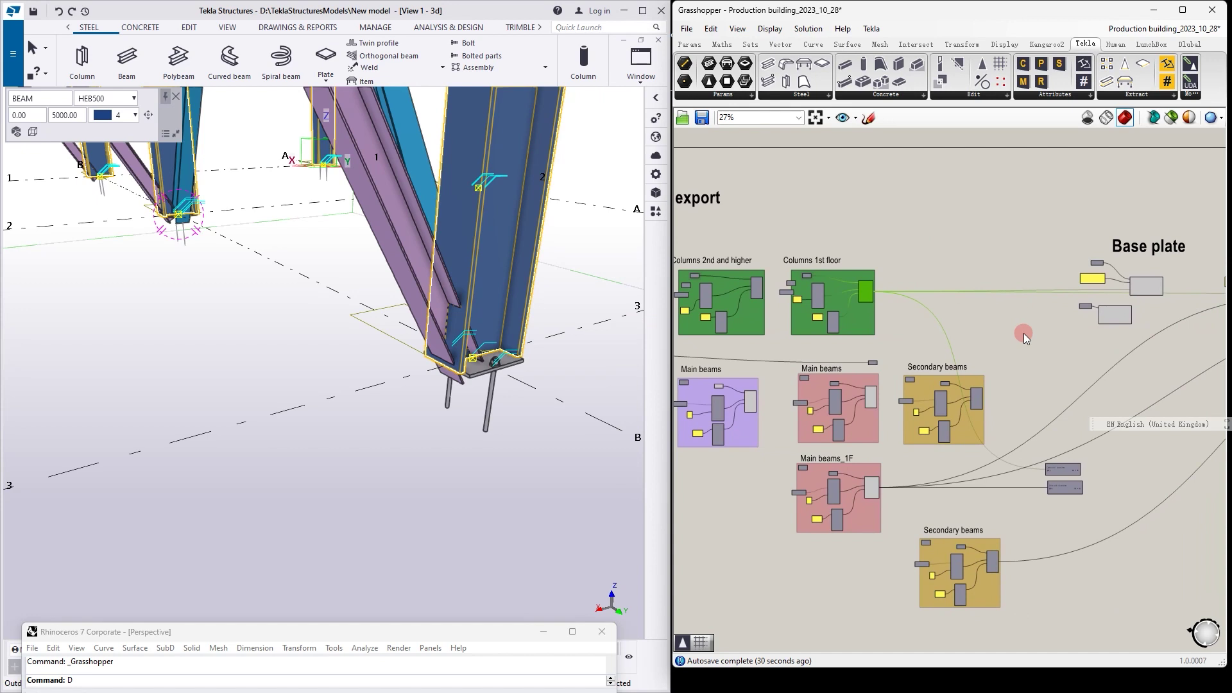
right_click_drag(1023, 334, 819, 294)
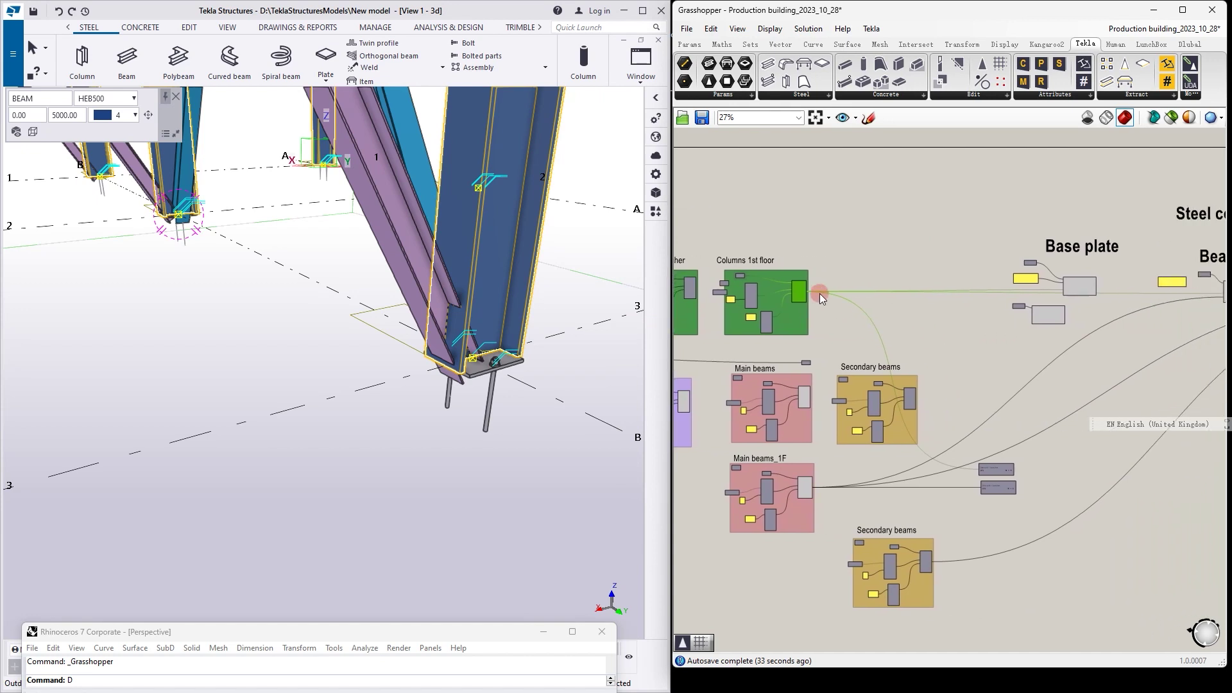
- Check the Columns 1st floor beam output and compare it with the Main Part and Point inputs of the upper Base plate Component node
scroll(805, 292, "up", 5)
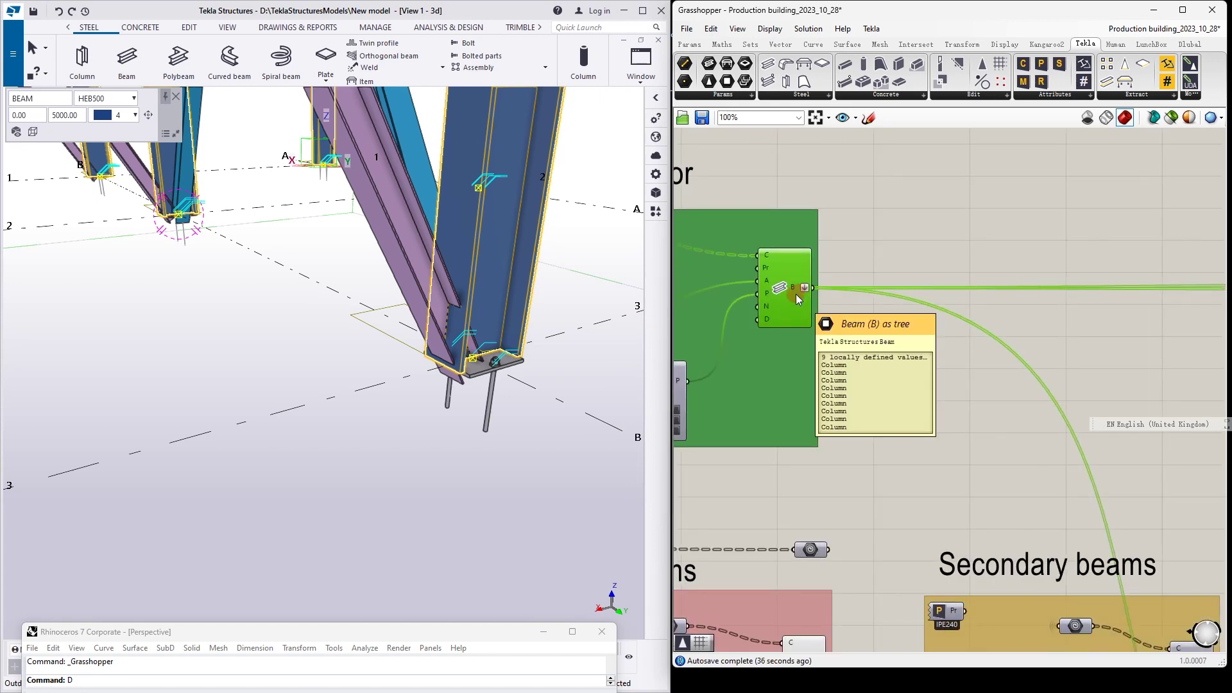
right_click_drag(796, 294, 871, 295)
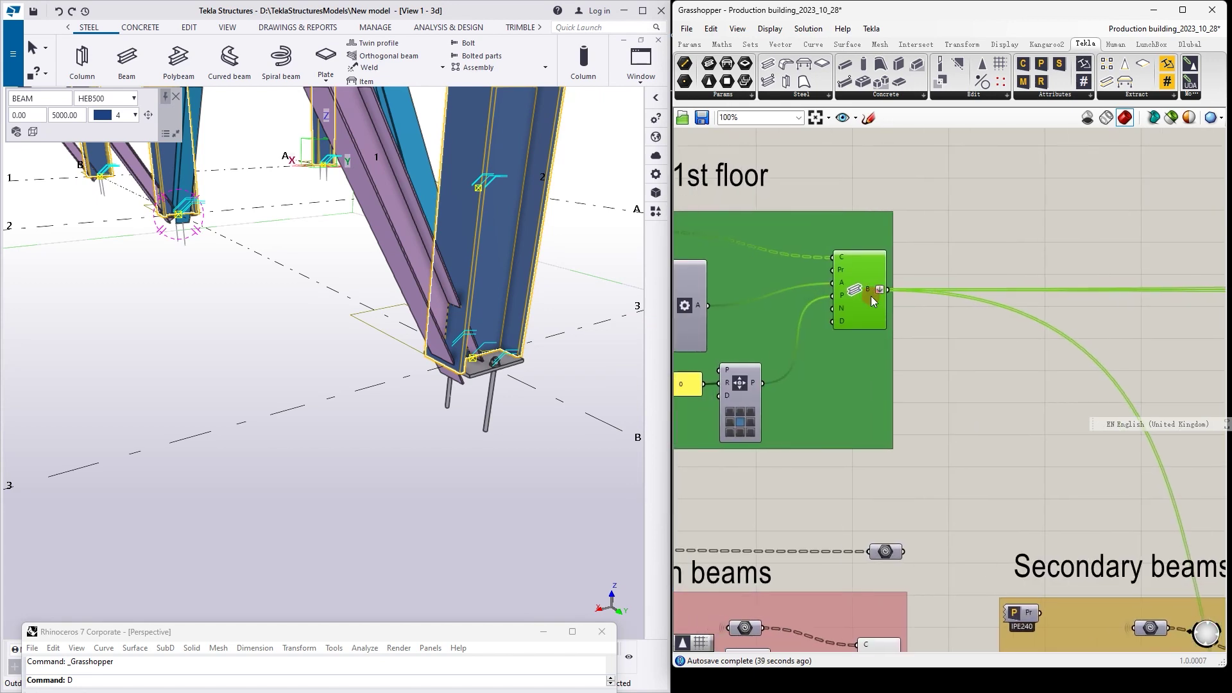
scroll(871, 296, "down", 3)
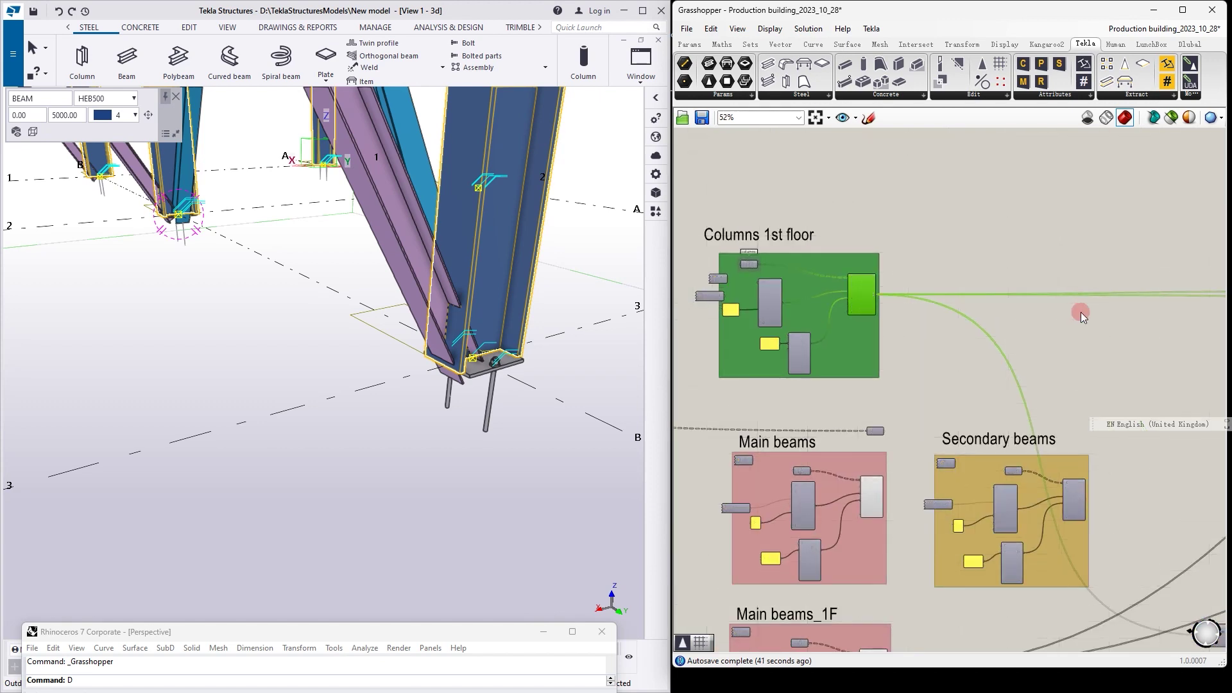
right_click_drag(1081, 312, 737, 310)
scroll(1030, 273, "up", 4)
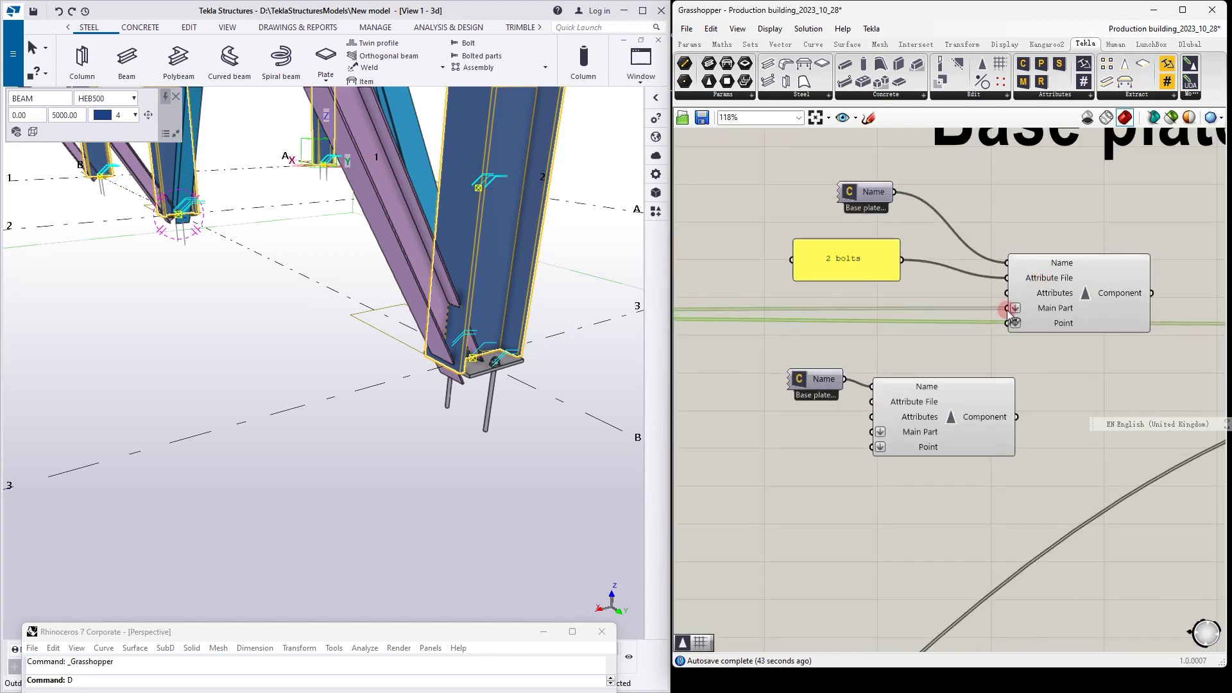
scroll(1016, 314, "down", 3)
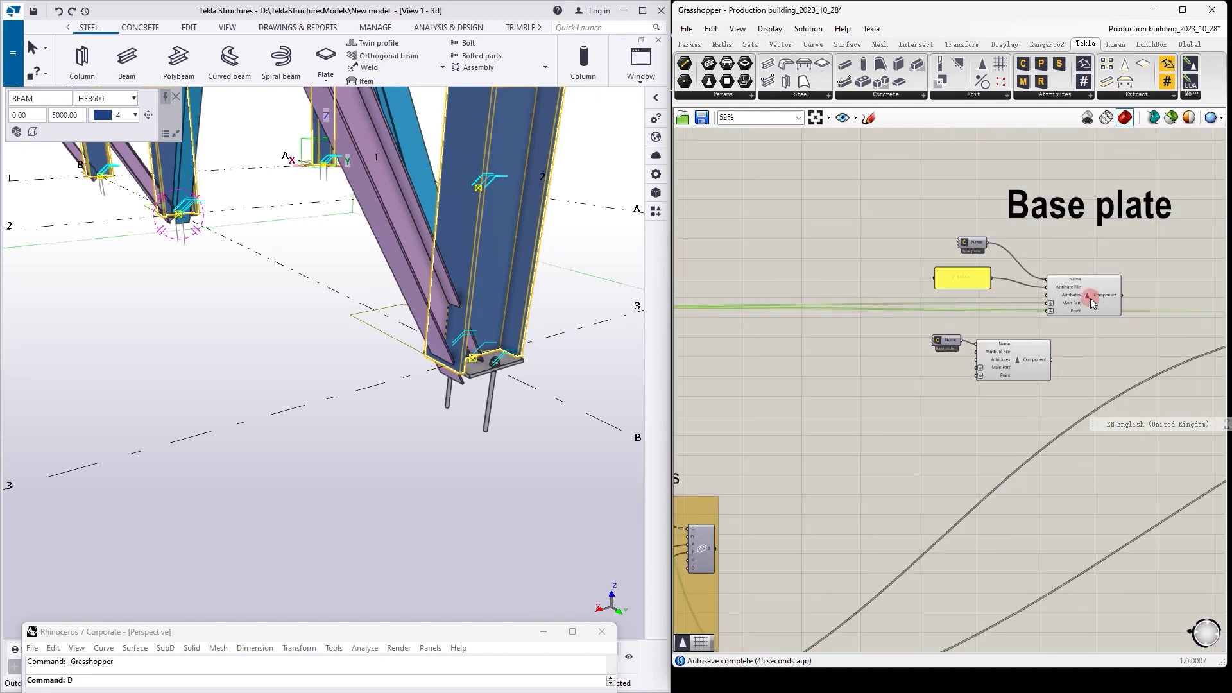
right_click_drag(969, 325, 883, 303)
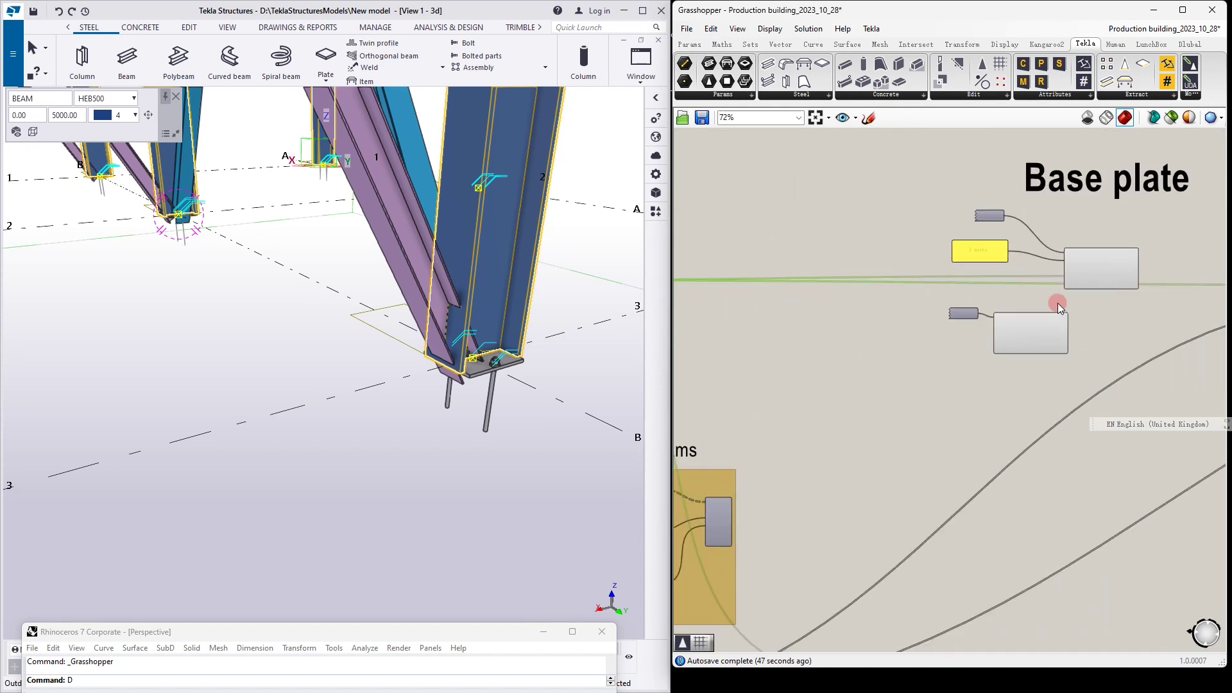
- Select the upper Base plate Component node to highlight its base plates in the Tekla Structures model
scroll(1058, 302, "up", 3)
left_click(1120, 260)
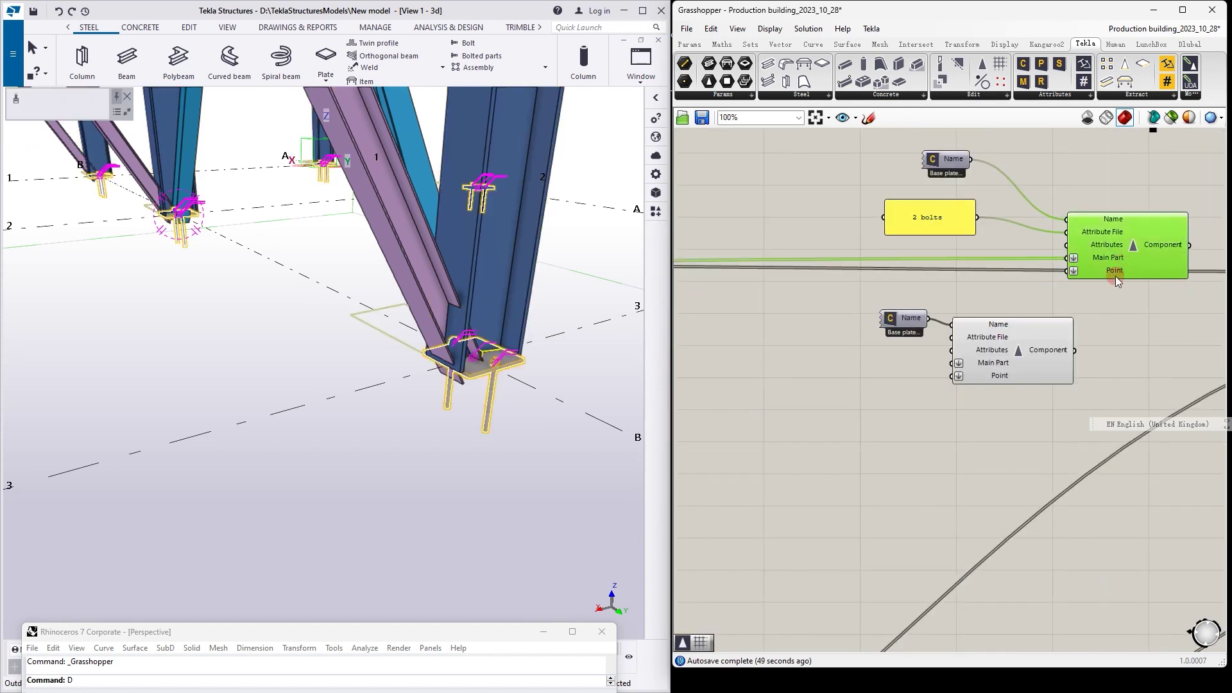
scroll(1115, 276, "down", 4)
right_click_drag(854, 317, 704, 301)
scroll(1037, 268, "up", 4)
scroll(954, 287, "down", 3)
scroll(941, 291, "up", 4)
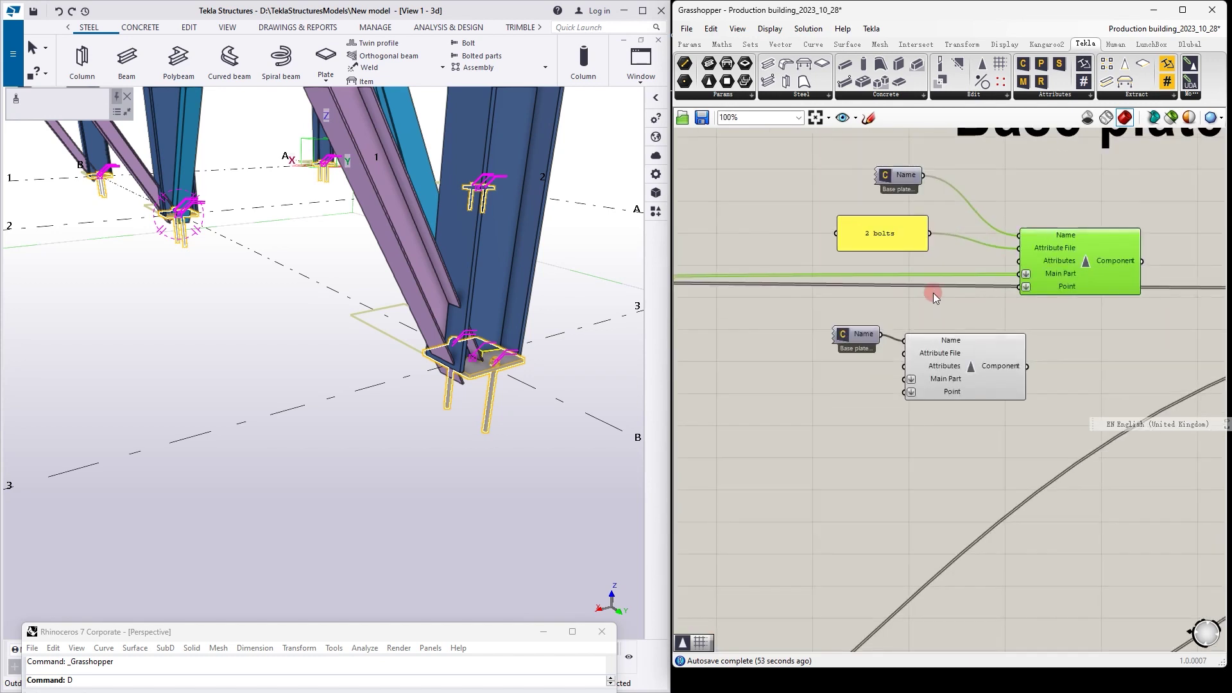
- Recheck the Columns 1st floor beam node's link to the base plates and shift the upper Base plate Component node slightly toward the lower one
scroll(934, 293, "down", 5)
right_click_drag(809, 304, 904, 299)
scroll(803, 301, "down", 2)
right_click_drag(803, 302, 924, 298)
scroll(781, 297, "up", 5)
left_click_drag(822, 275, 804, 259)
scroll(803, 260, "down", 5)
scroll(1070, 245, "up", 5)
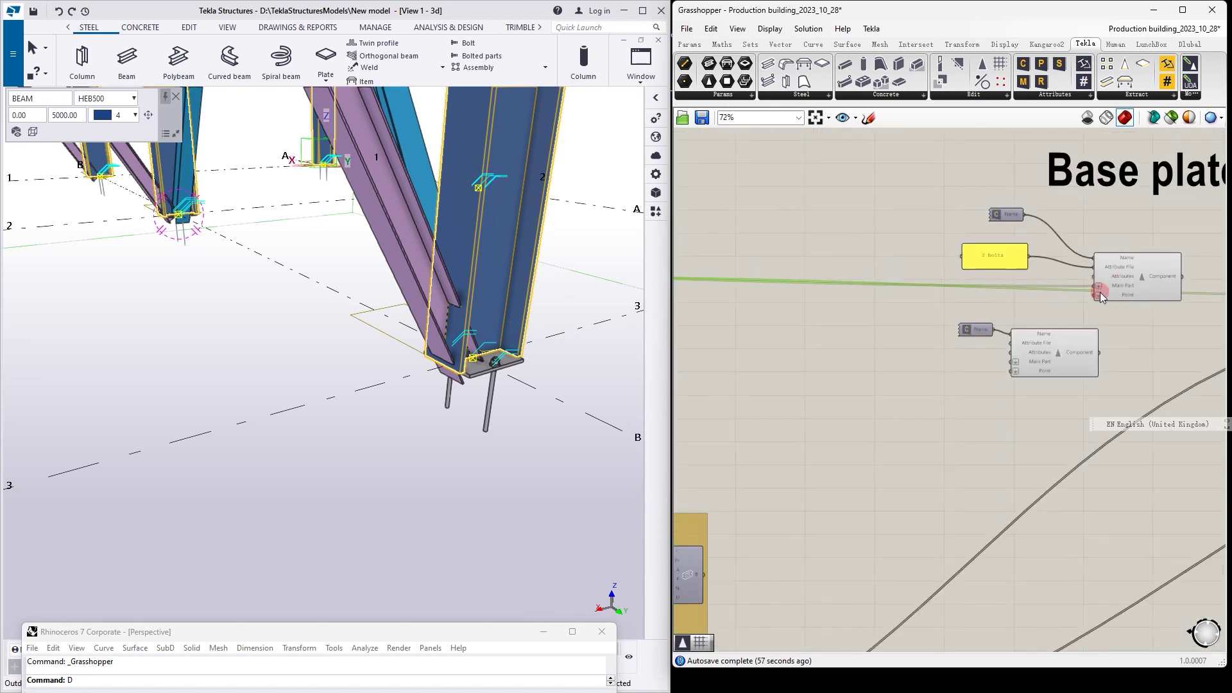
left_click_drag(1165, 298, 1121, 333)
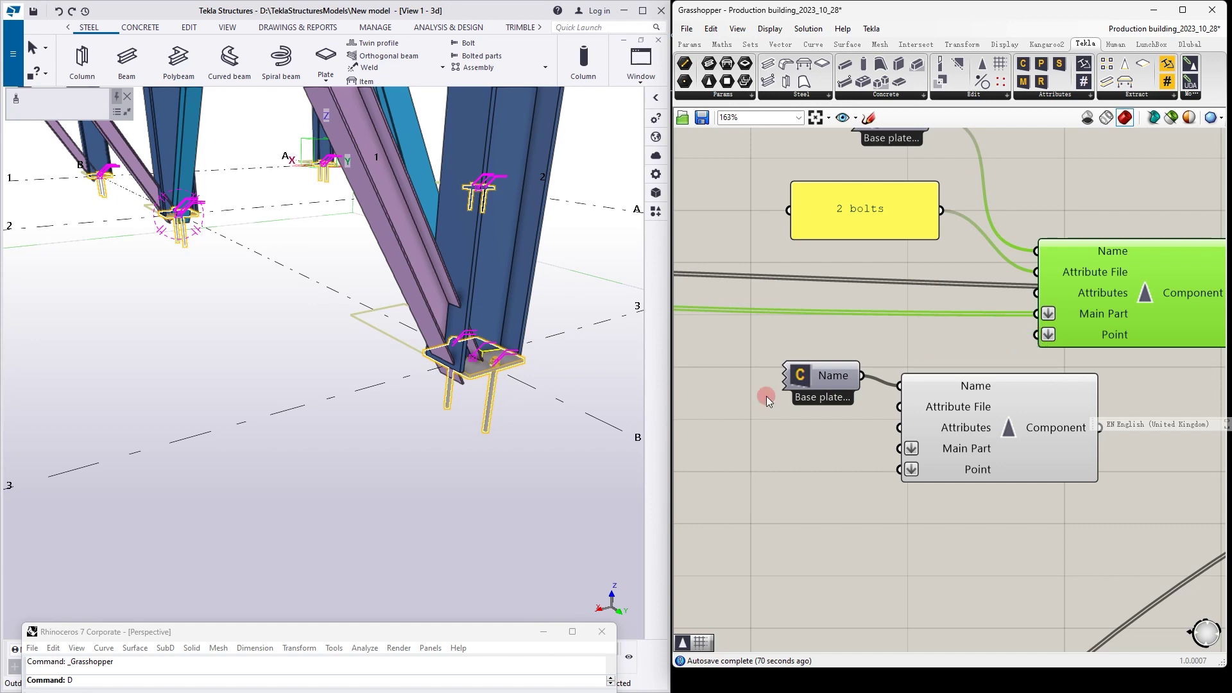
- Examine the highlighted base plates across all column bases of the building in Tekla Structures against the Base plate nodes
scroll(367, 495, "down", 5)
scroll(387, 403, "up", 6)
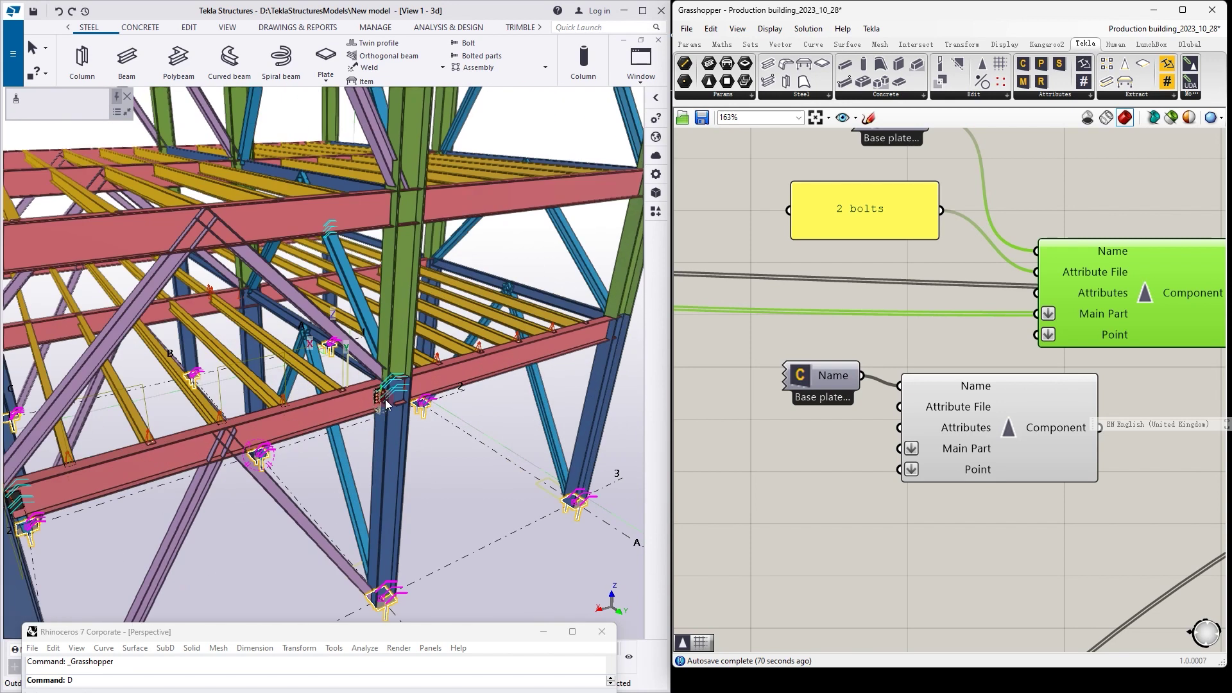
scroll(389, 402, "down", 5)
scroll(391, 399, "up", 4)
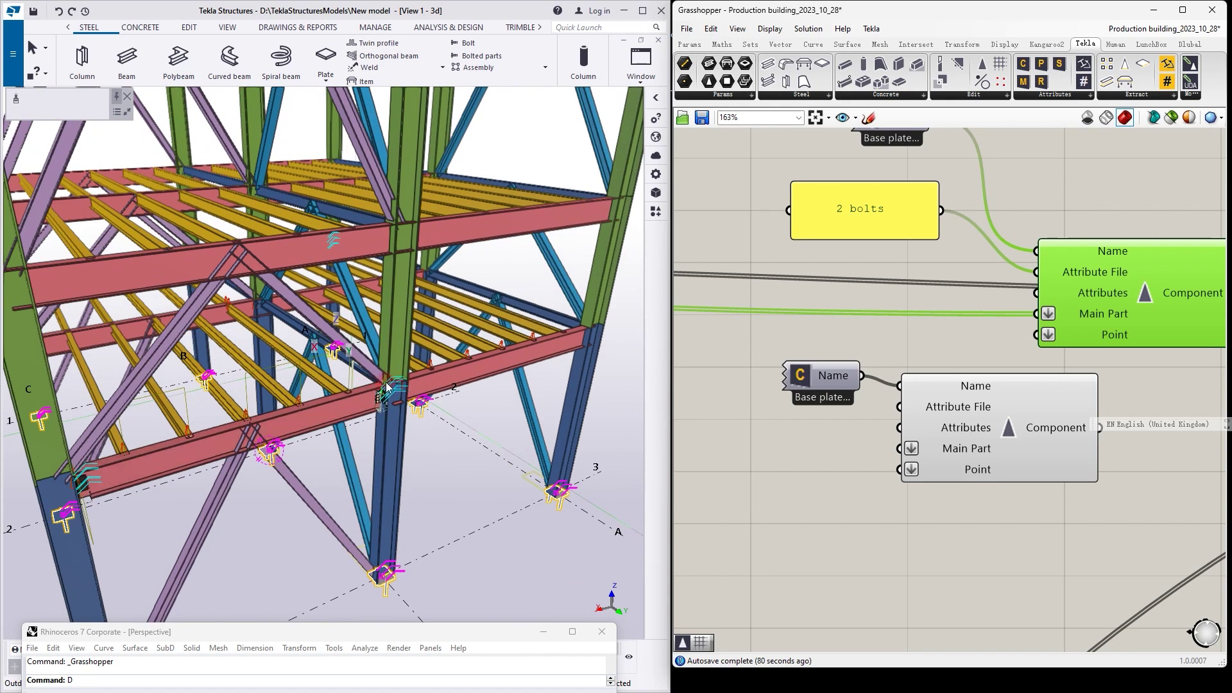
left_click(919, 364)
scroll(814, 319, "down", 5)
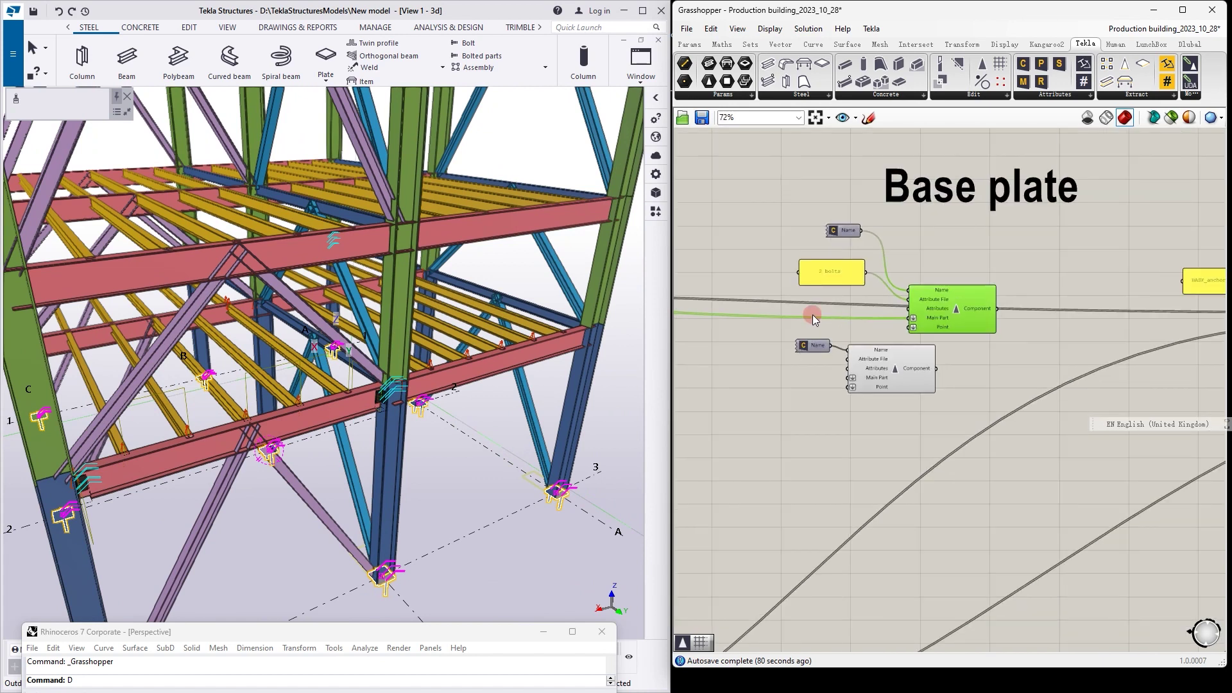
- Clear the selection in Tekla Structures and inspect the base plates and anchor bolts at column bases C-3 and B-3
right_click(456, 484)
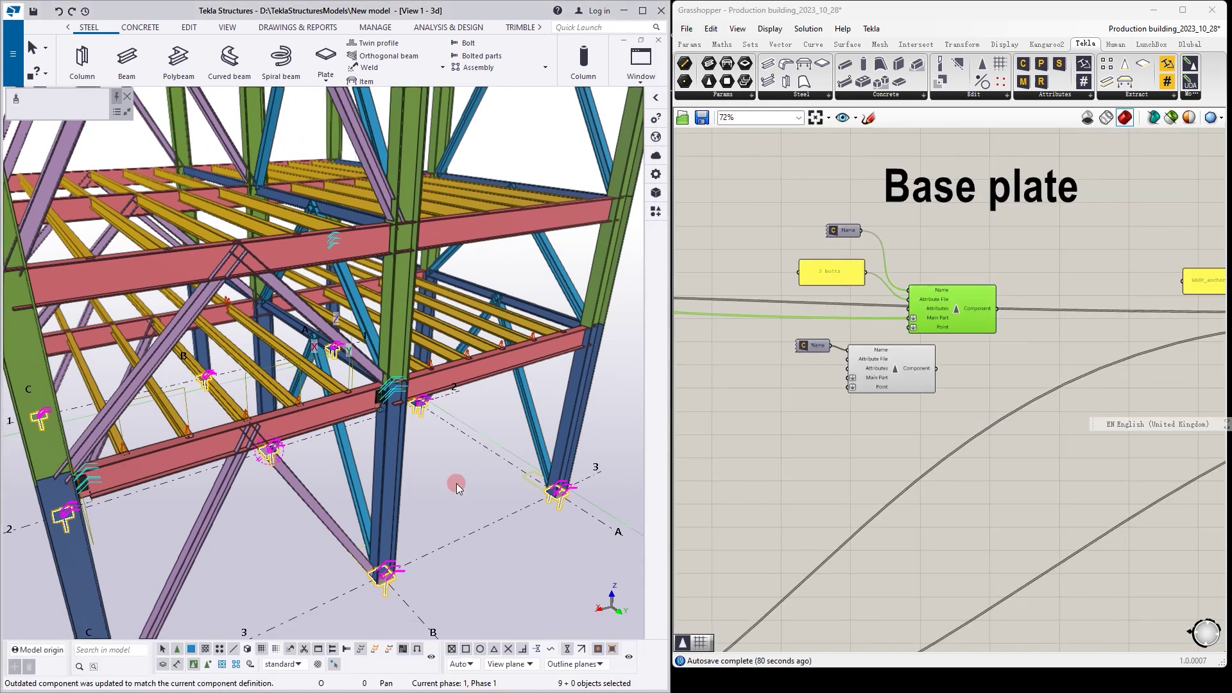
left_click(487, 333)
left_click(449, 475)
middle_click_drag(449, 473, 477, 353, "ctrl")
scroll(439, 510, "up", 5)
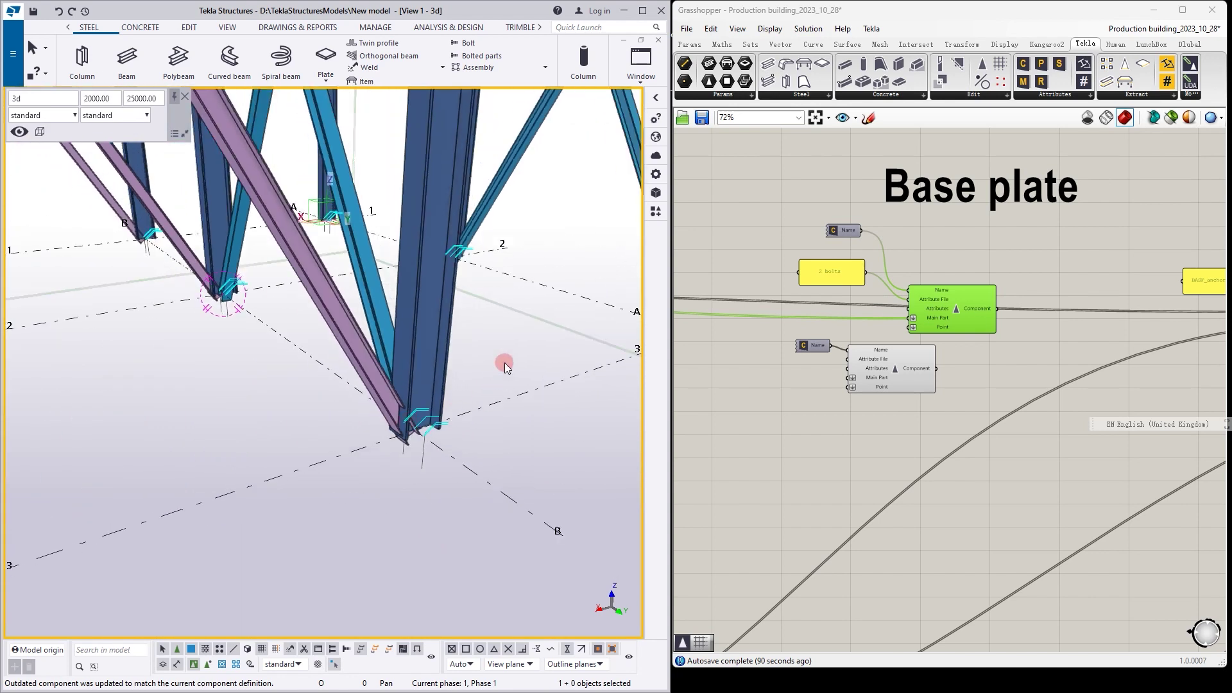
scroll(505, 379, "down", 5)
scroll(316, 457, "up", 5)
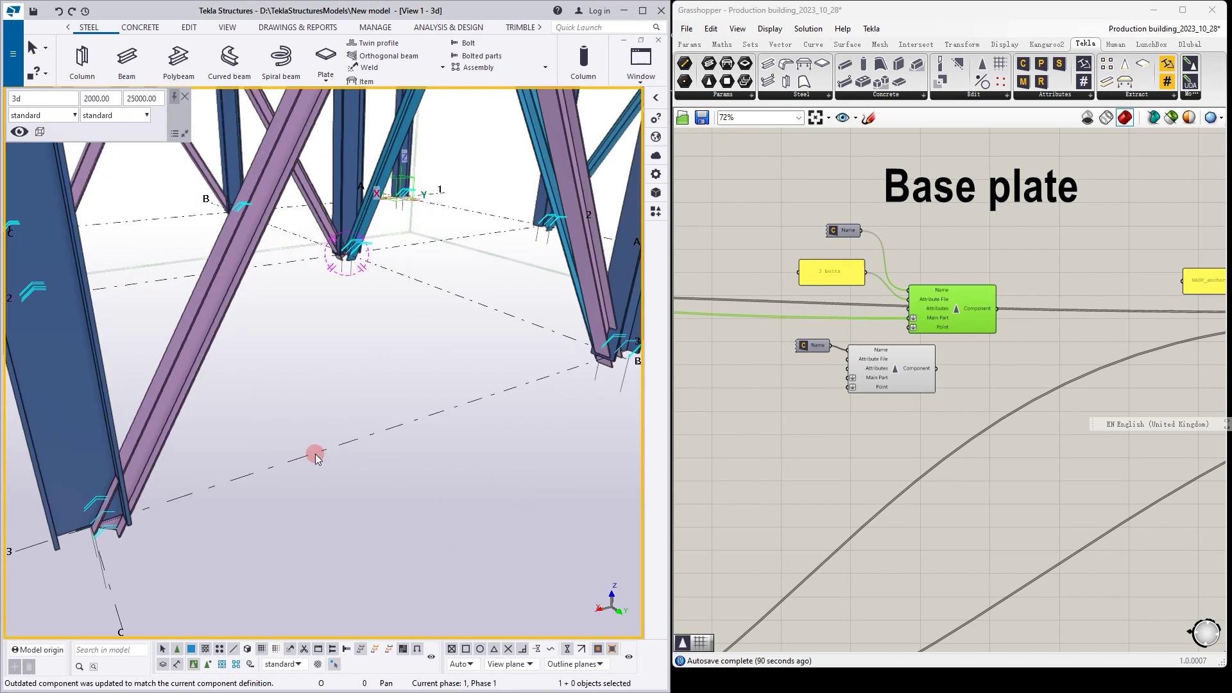
scroll(315, 457, "up", 3)
scroll(162, 534, "up", 2)
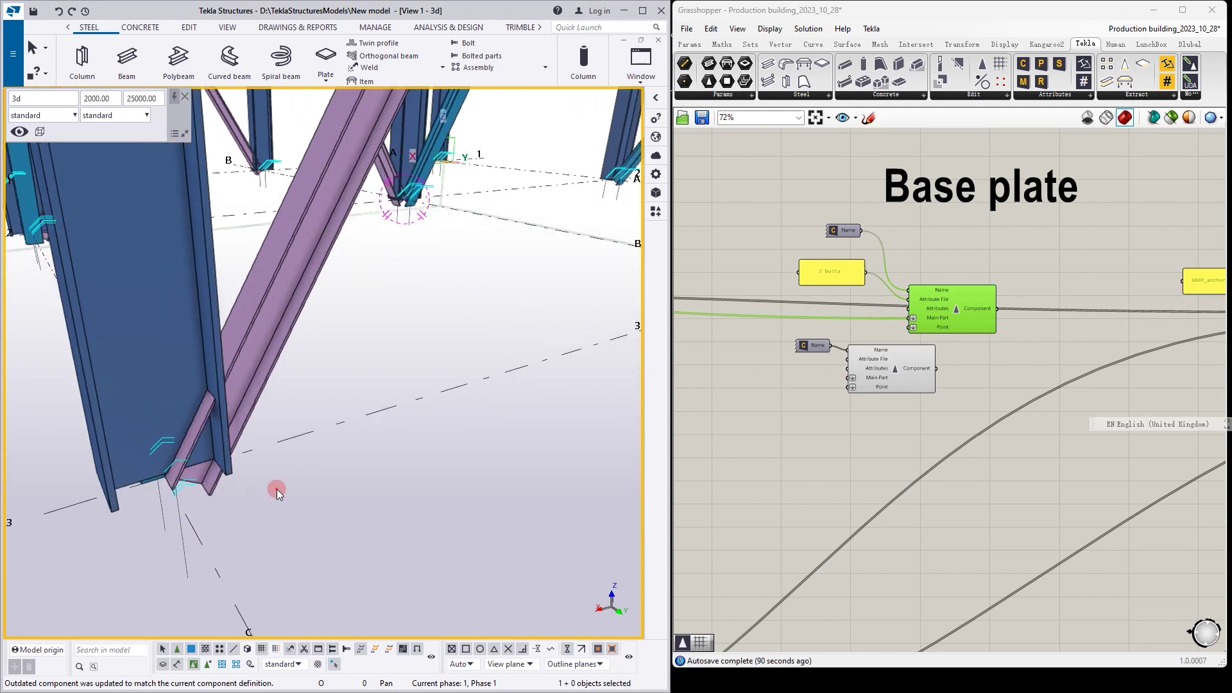
scroll(314, 483, "down", 5)
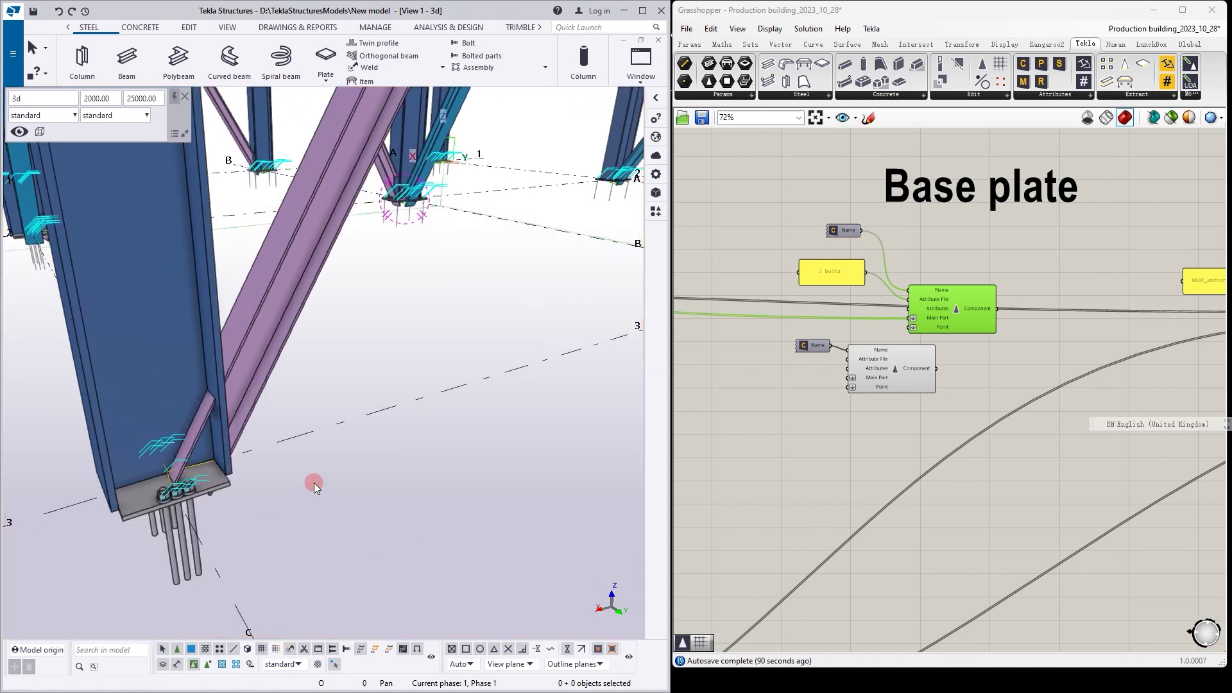
scroll(554, 379, "up", 2)
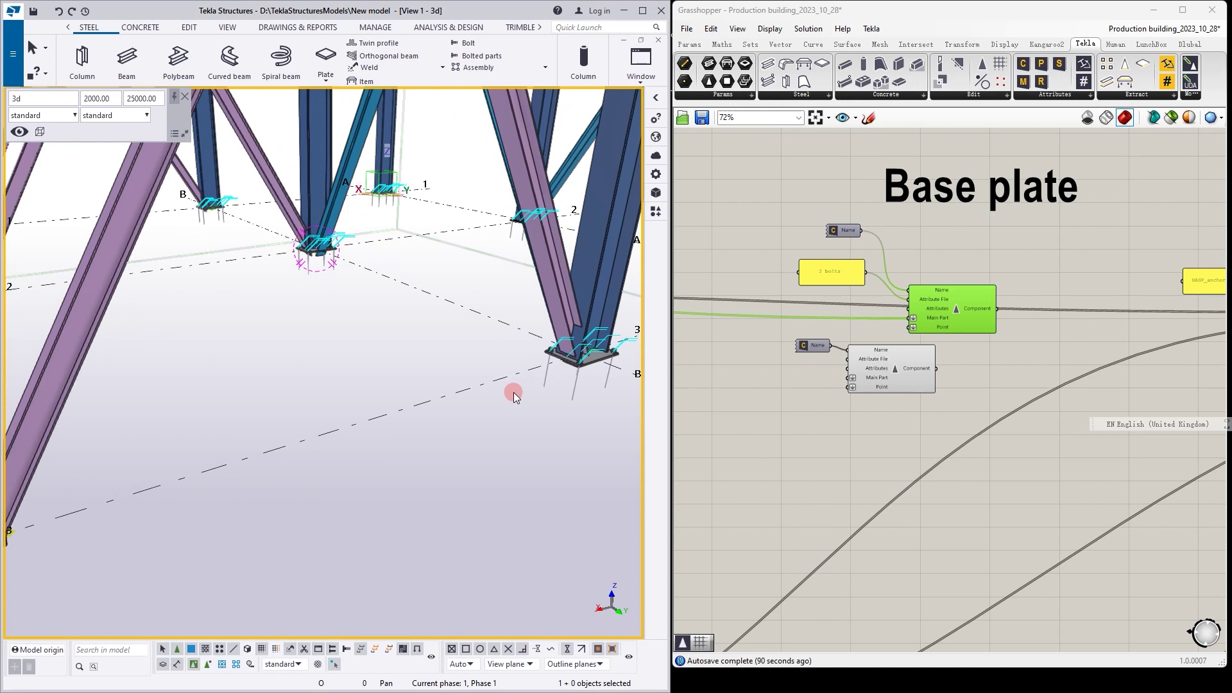
middle_click_drag(514, 394, 220, 393)
scroll(319, 366, "up", 3)
scroll(374, 369, "down", 6)
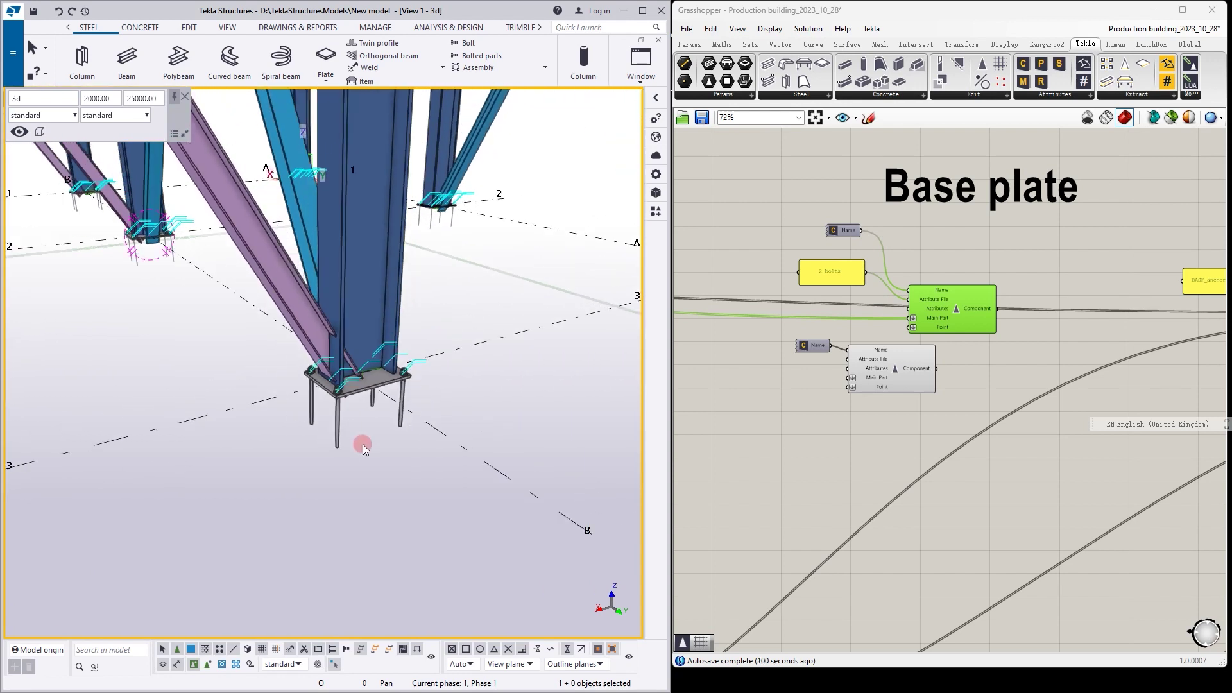
- Inspect the beam-to-column connection and the secondary beam connections at the first floor level of the Tekla Structures model
scroll(320, 403, "up", 8)
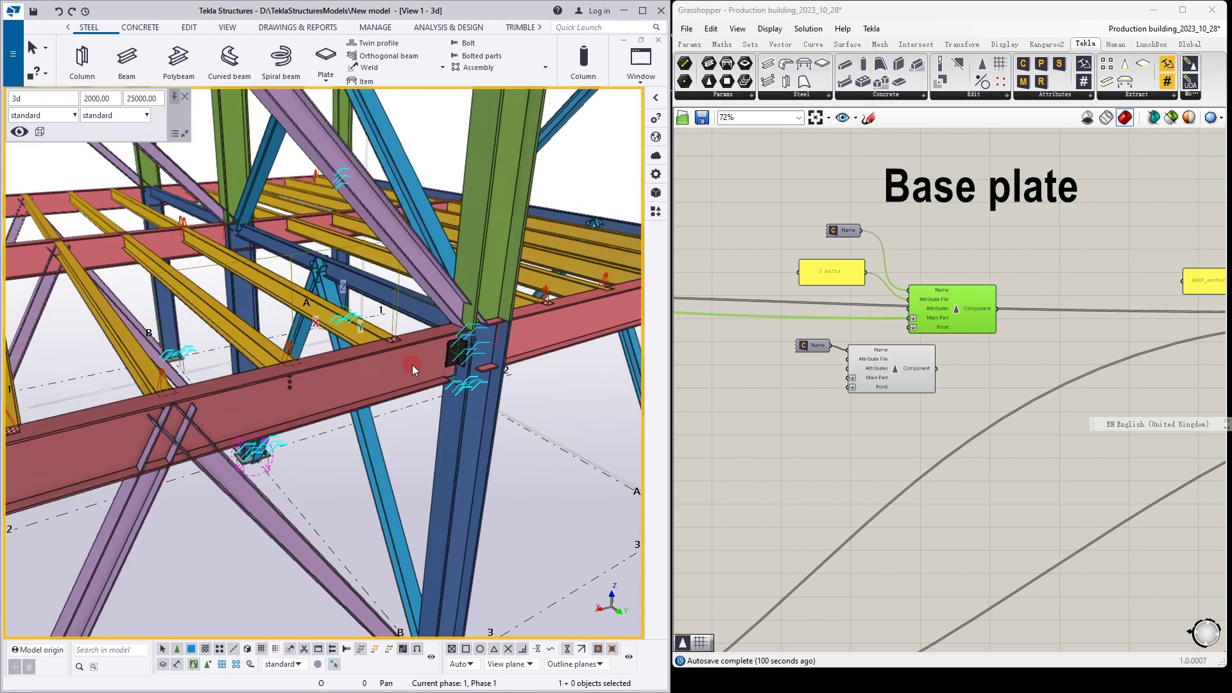
scroll(447, 367, "down", 2)
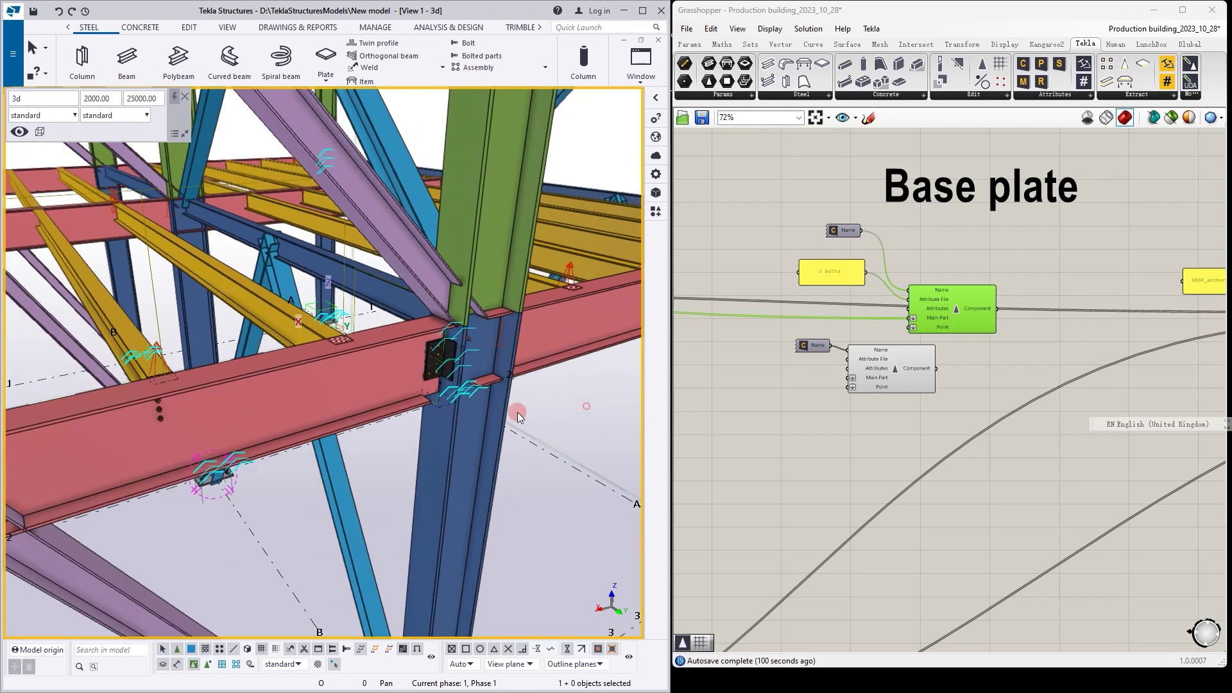
scroll(443, 382, "up", 4)
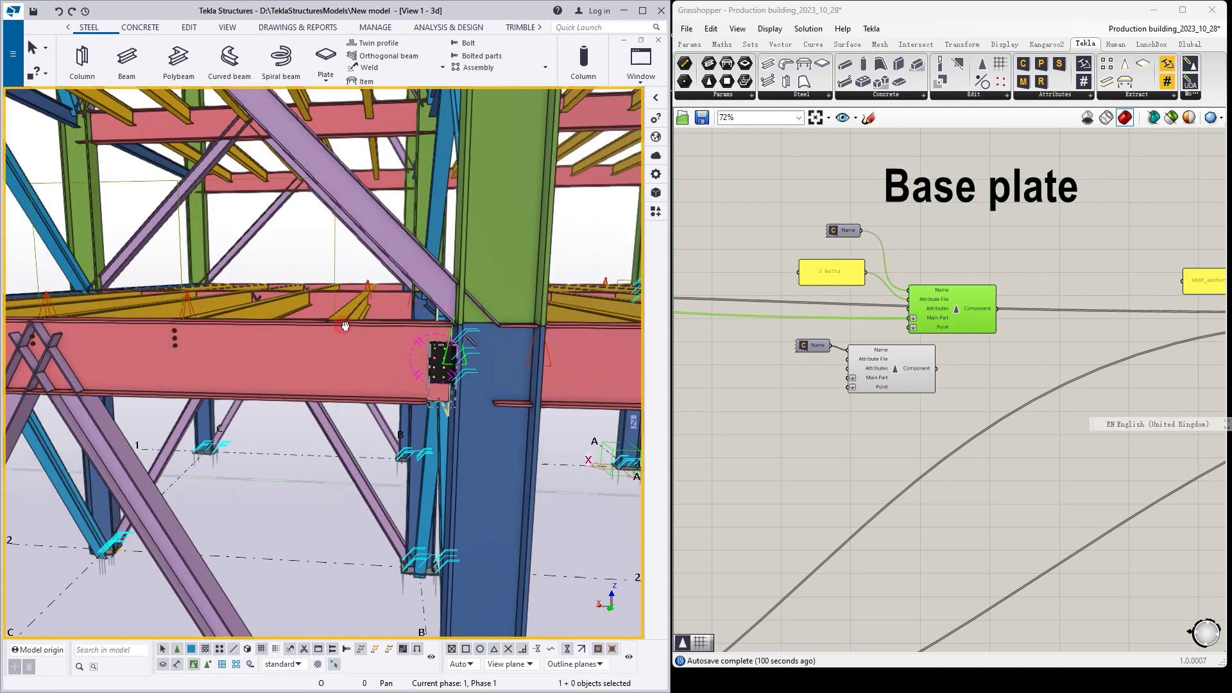
scroll(457, 368, "up", 2)
scroll(442, 372, "down", 7)
middle_click_drag(374, 383, 572, 395, "ctrl")
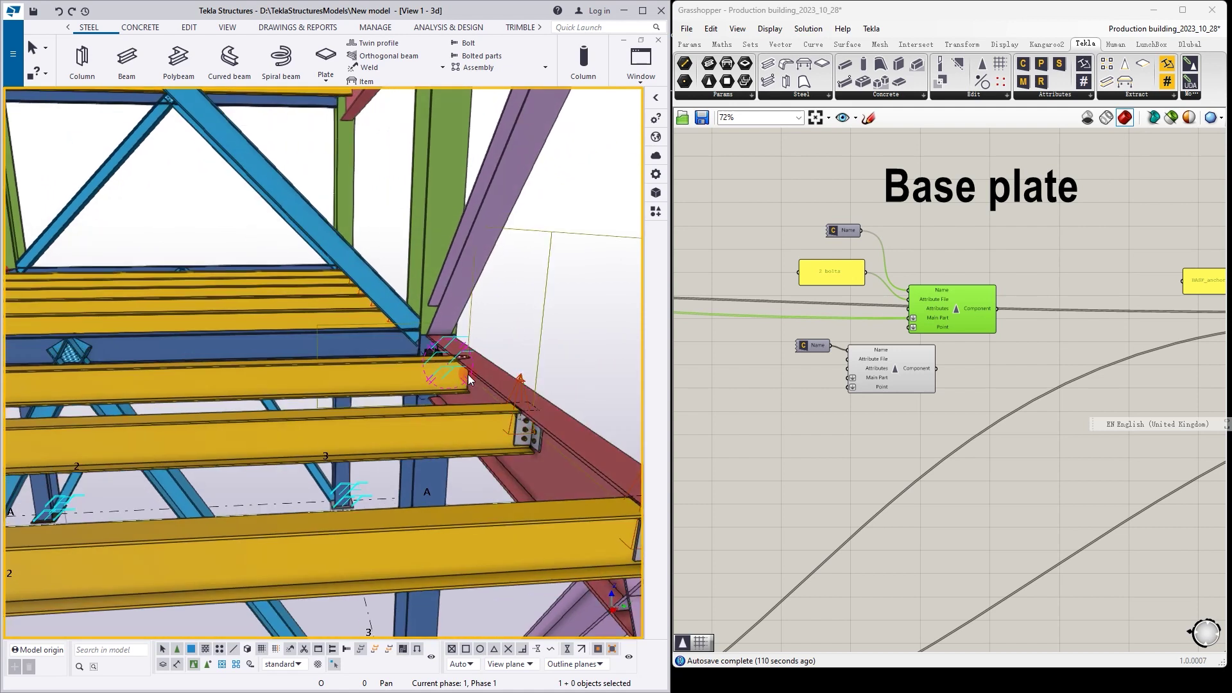
middle_click_drag(468, 375, 312, 359, "ctrl")
- Review the Clip angle (141) connection picked for the Beam to column Name node and close its settings without changes
left_click(932, 233)
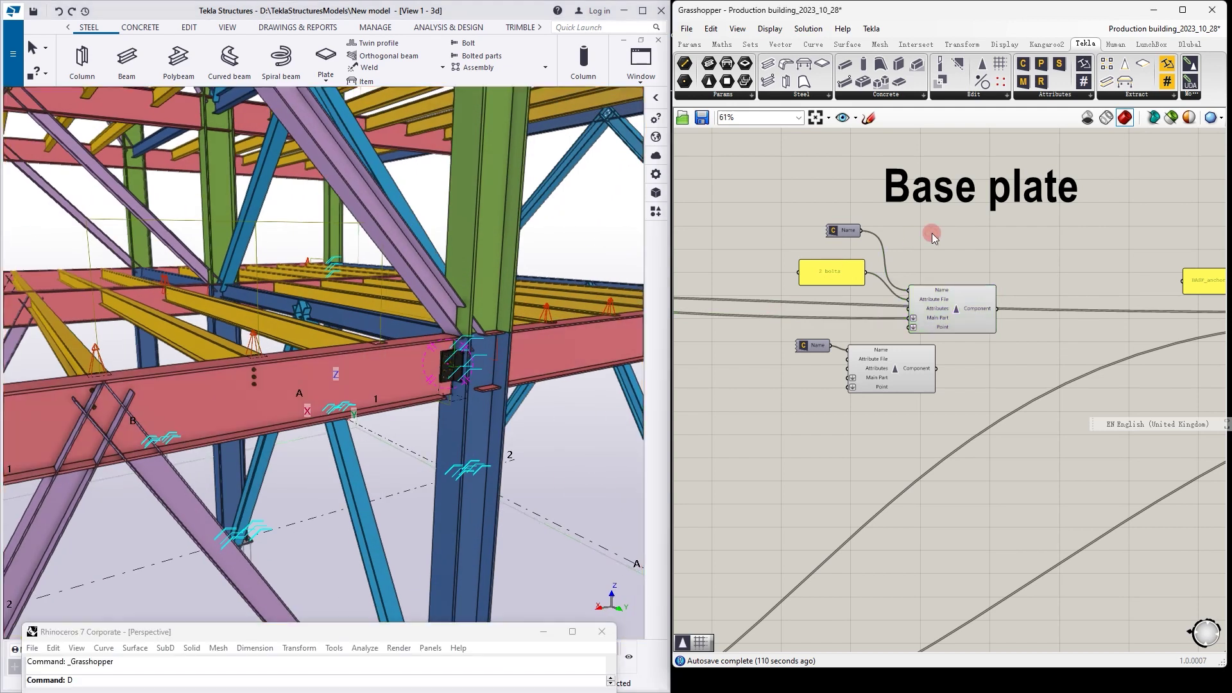
scroll(963, 235, "down", 2)
right_click_drag(1054, 237, 753, 239)
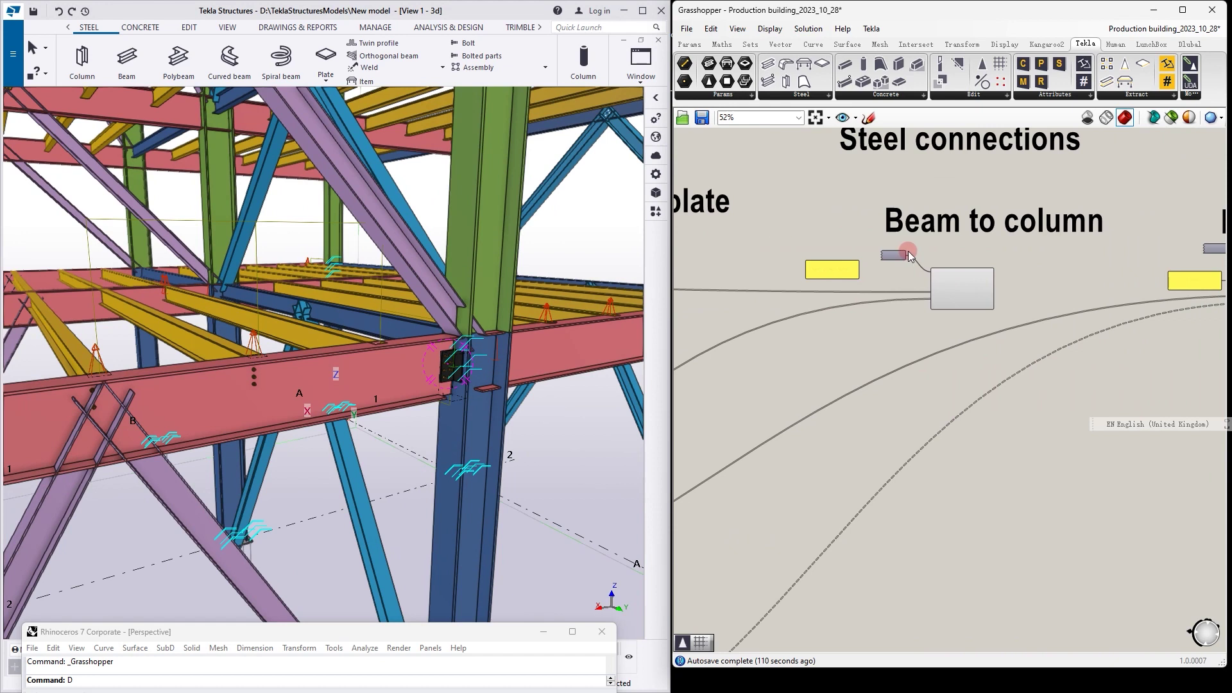
scroll(907, 251, "up", 5)
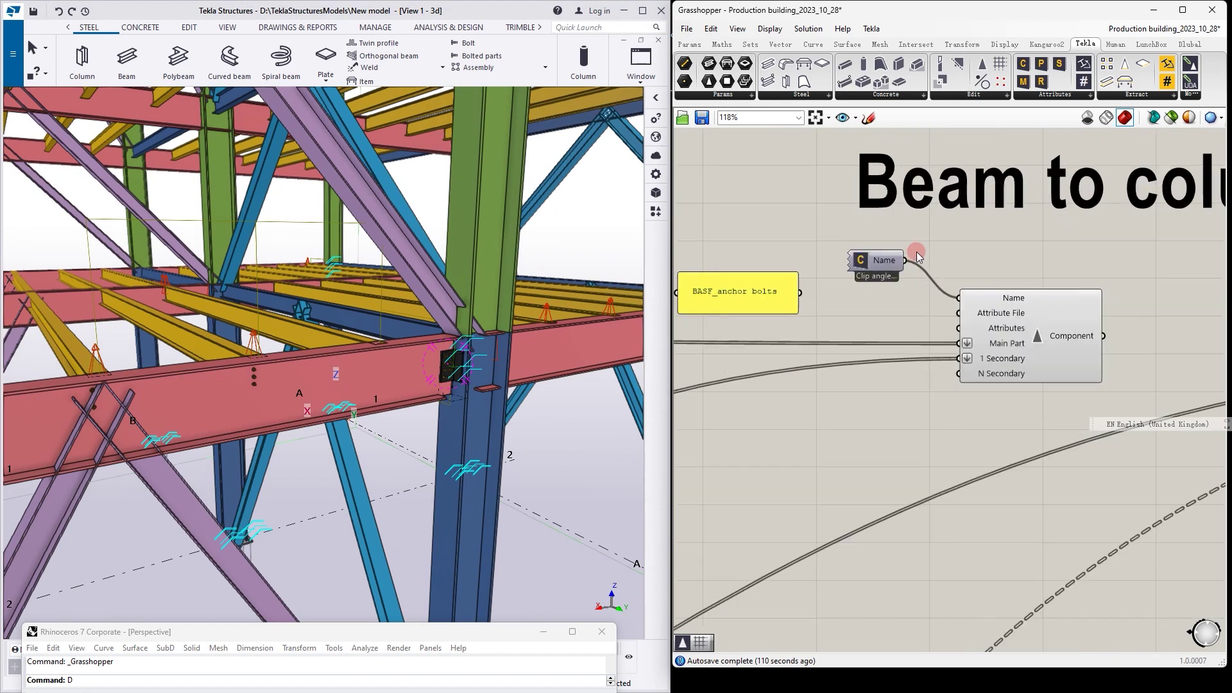
double_click(865, 267)
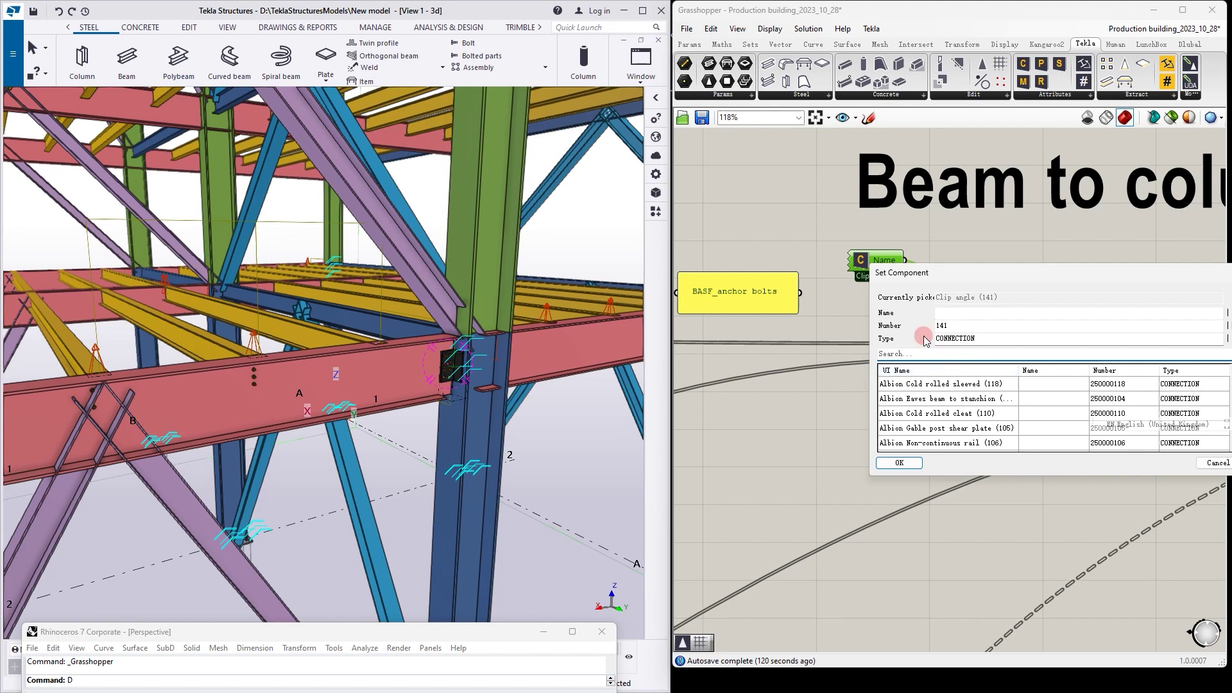
left_click(962, 326)
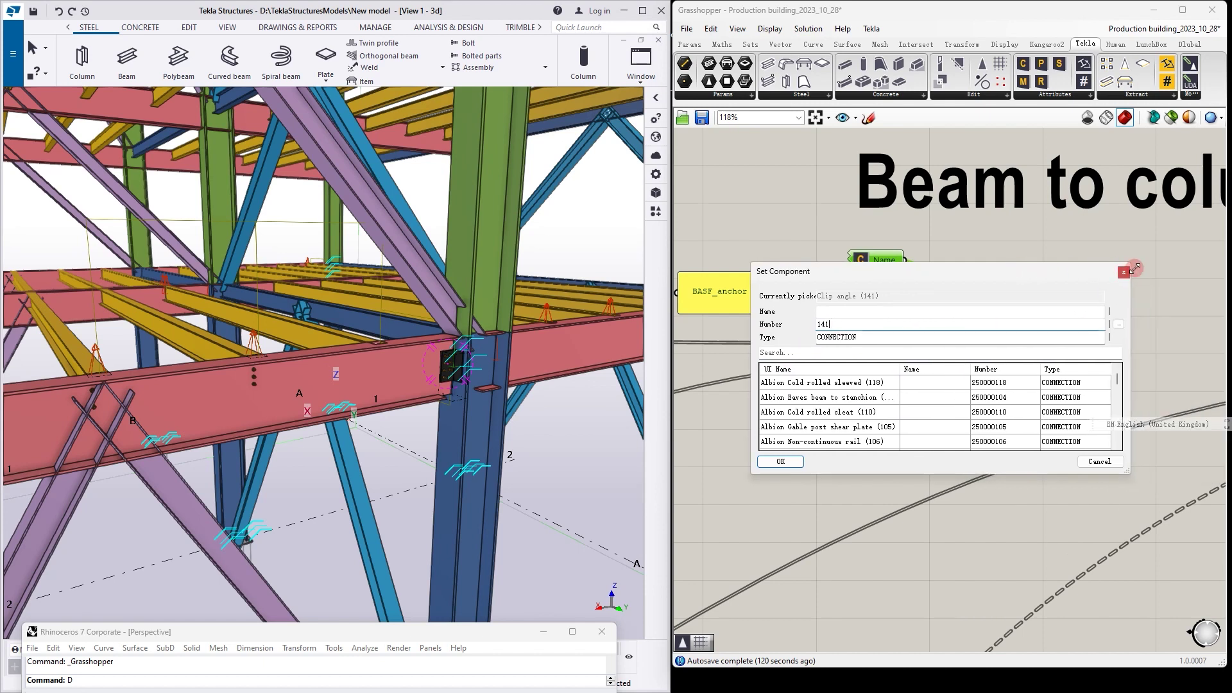
left_click(1135, 271)
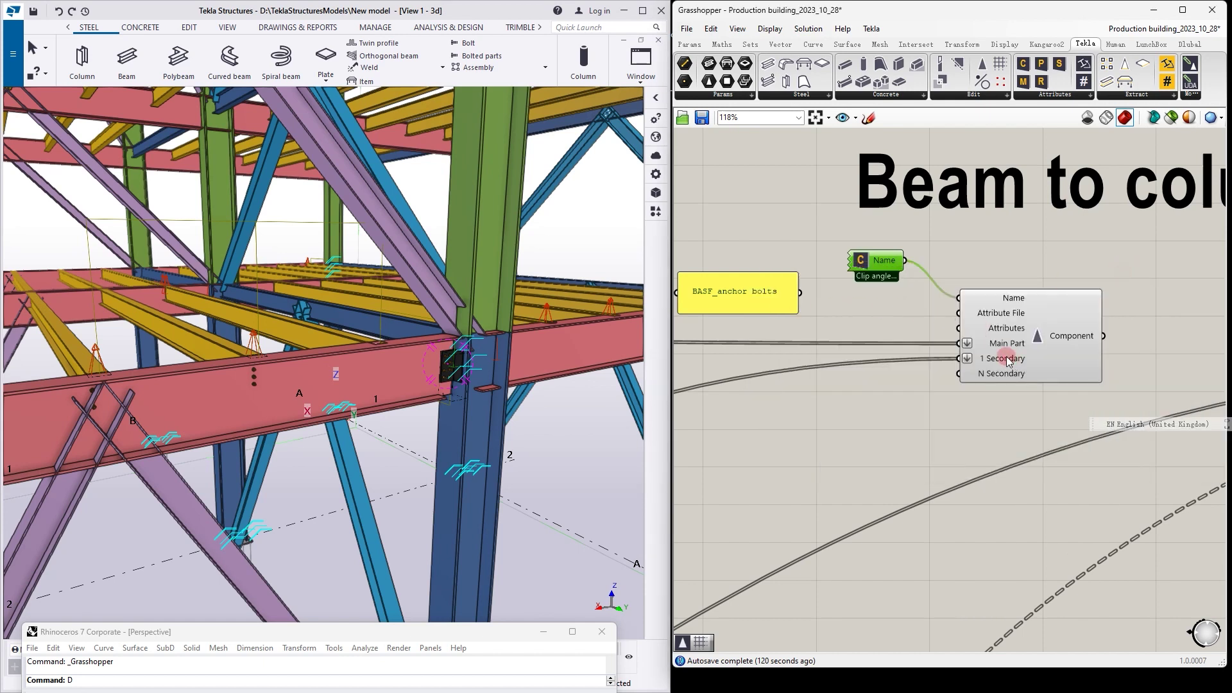
- Highlight the connections generated by the Beam to column Component node and view them at the first floor in Tekla Structures
scroll(567, 348, "down", 6)
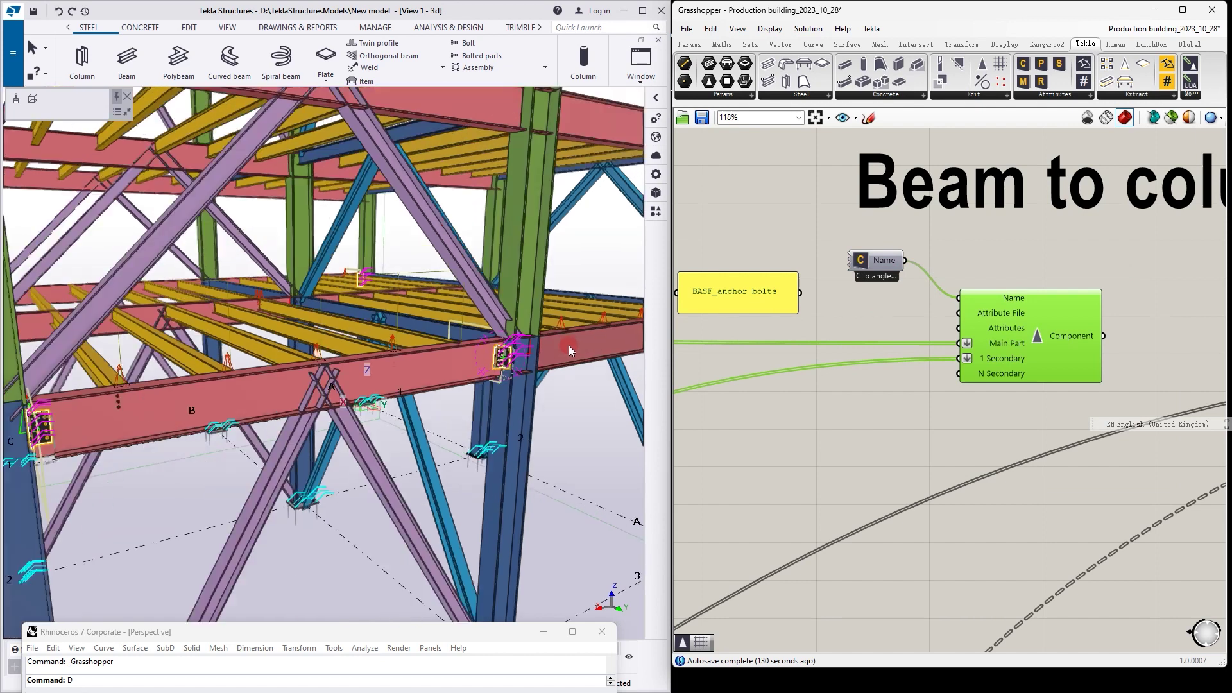
scroll(1065, 324, "down", 4)
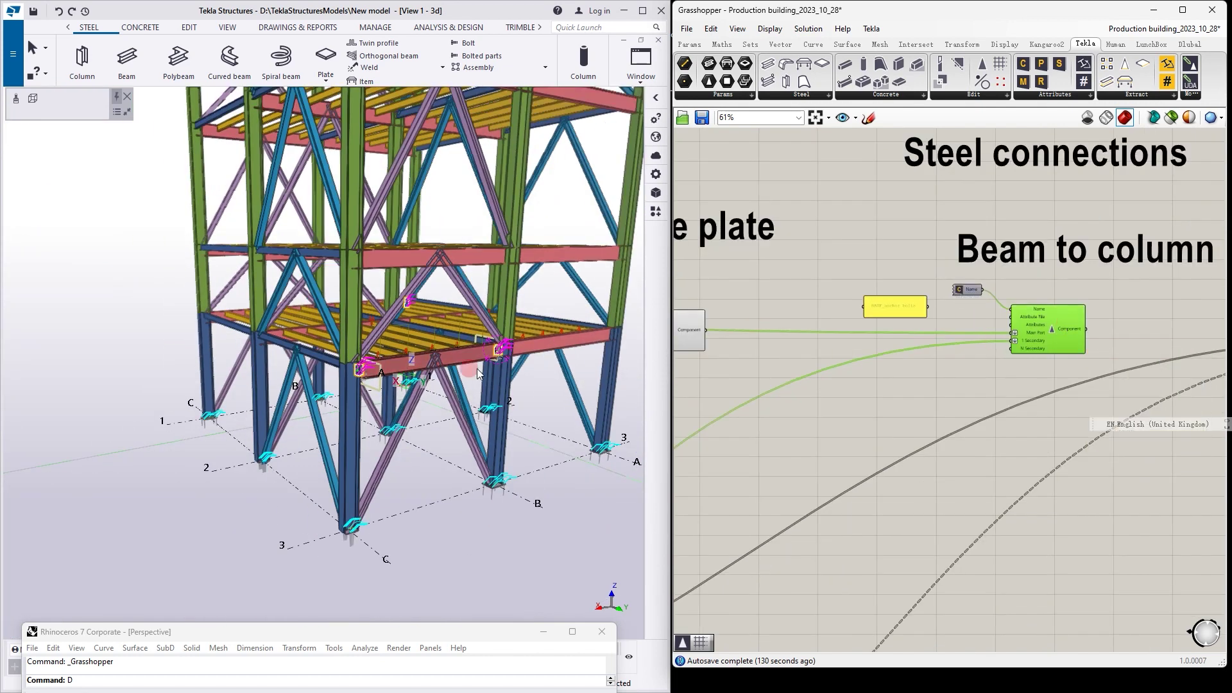
scroll(1158, 328, "down", 4)
- Temporarily move the Beam to column Component node near the Columns 1st floor group, trace its Main Part and 1 Secondary inputs, and restore its position
left_click_drag(1136, 324, 862, 298)
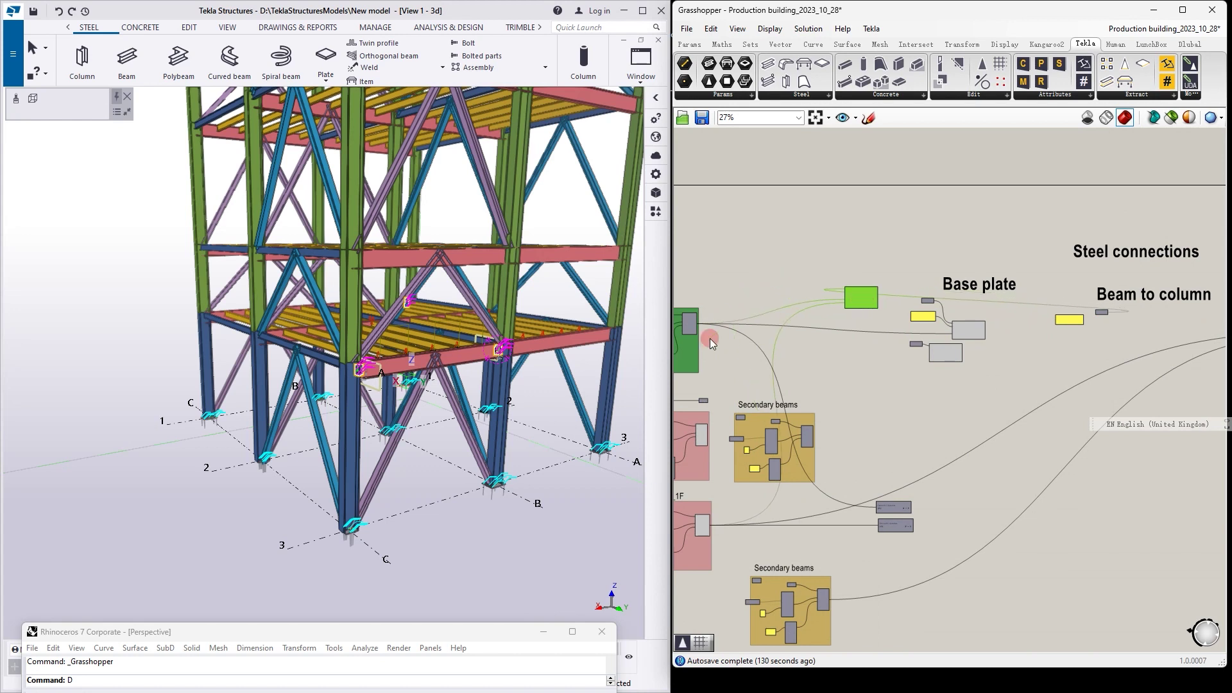
scroll(860, 310, "up", 8)
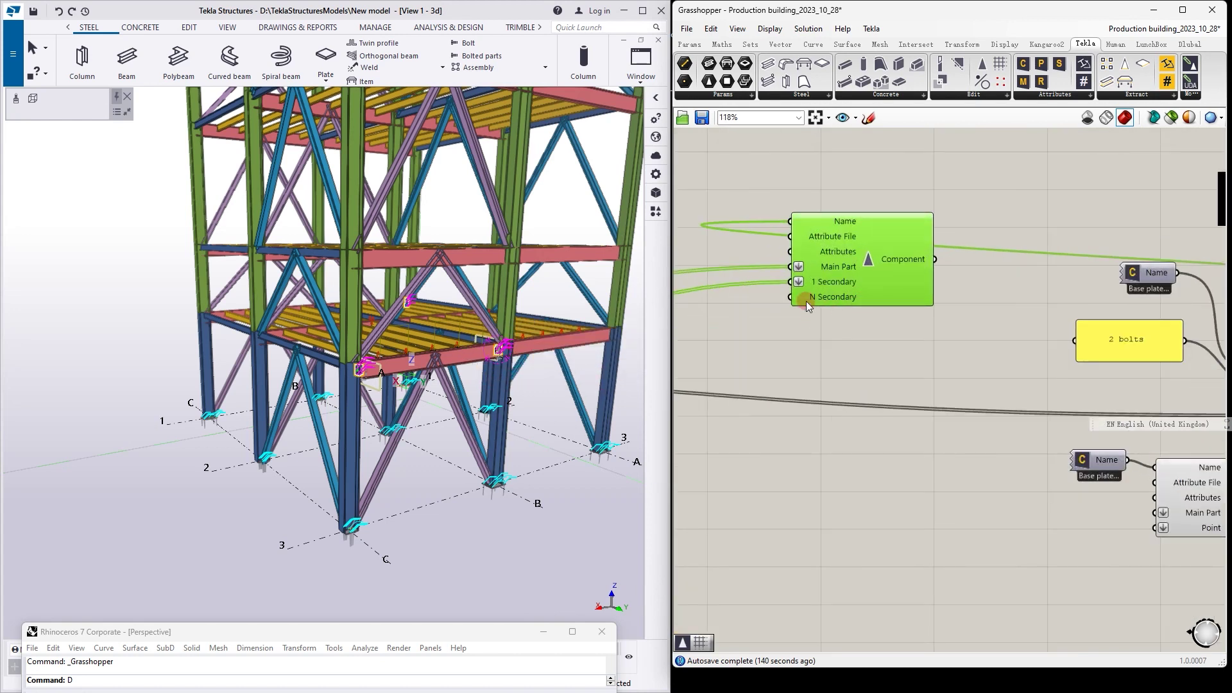
scroll(963, 263, "down", 7)
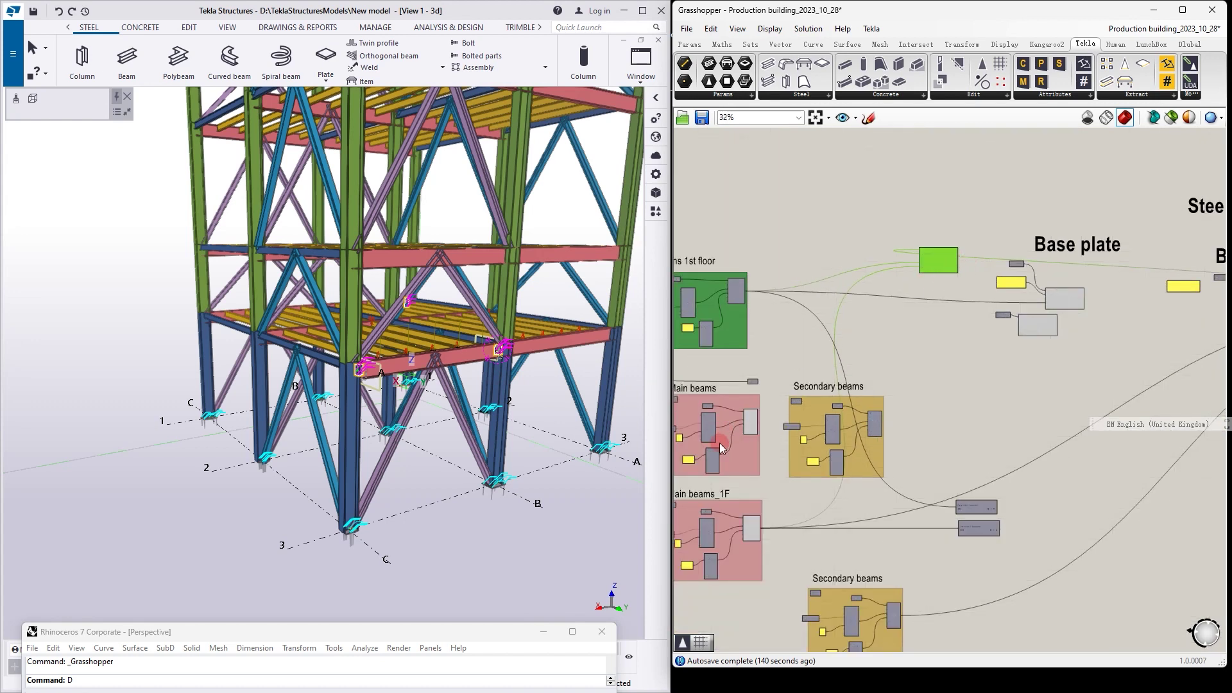
scroll(860, 431, "down", 1)
scroll(726, 515, "up", 3)
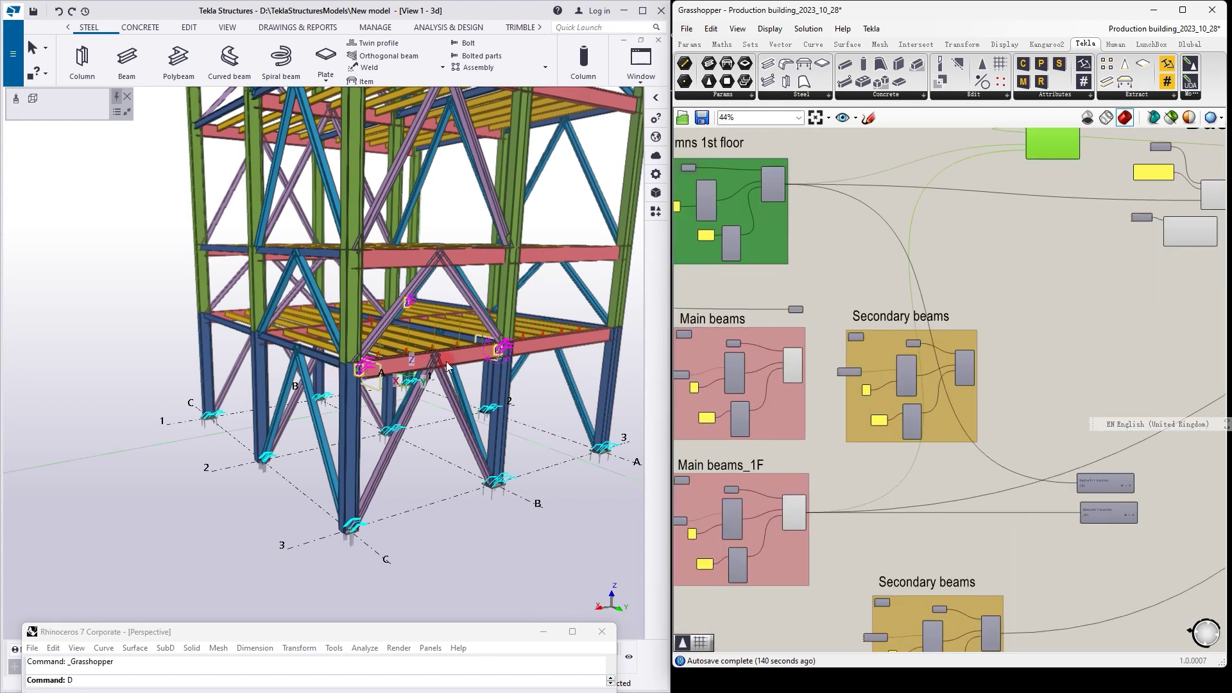
scroll(728, 368, "down", 3)
scroll(924, 256, "up", 2)
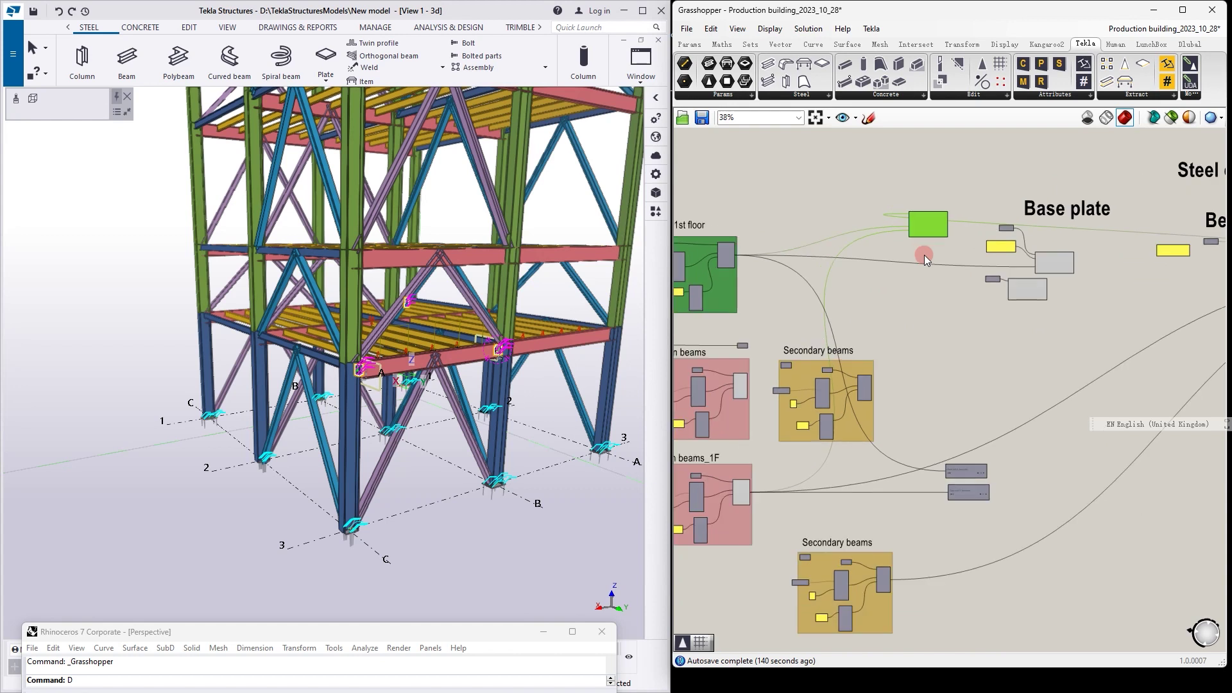
scroll(924, 255, "down", 2)
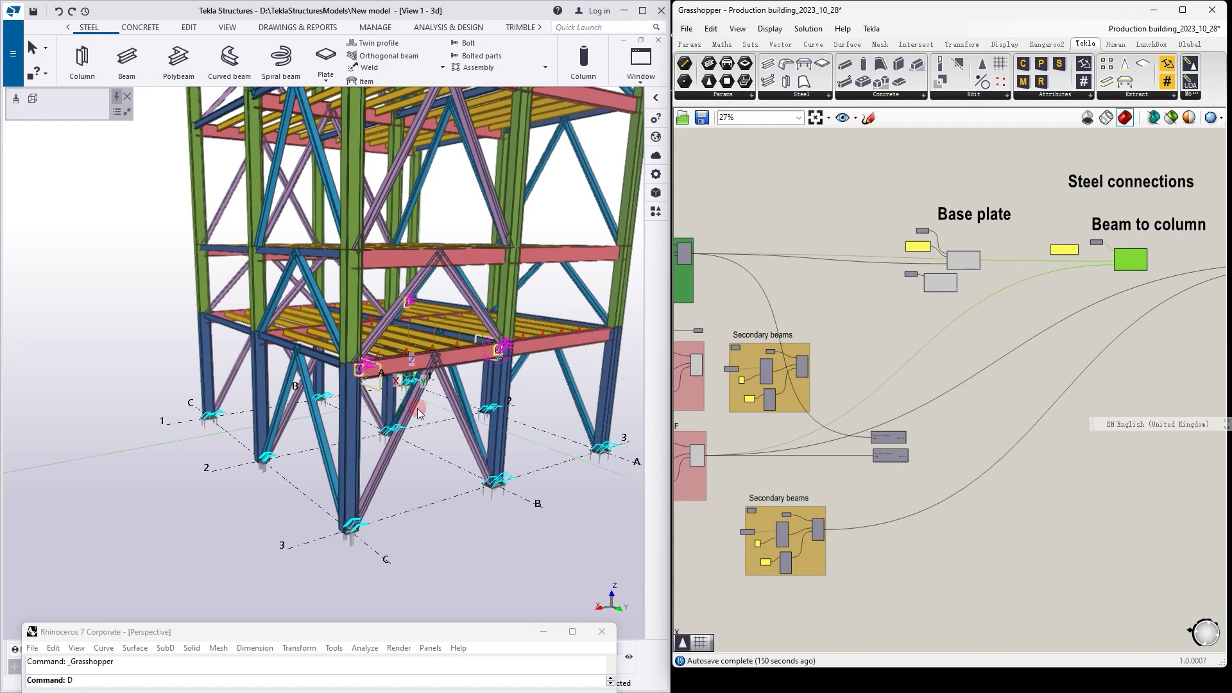
- Examine the highlighted first-floor beam-to-column connections around column lines C-3 and B-3 from several sides in Tekla Structures
scroll(571, 341, "up", 2)
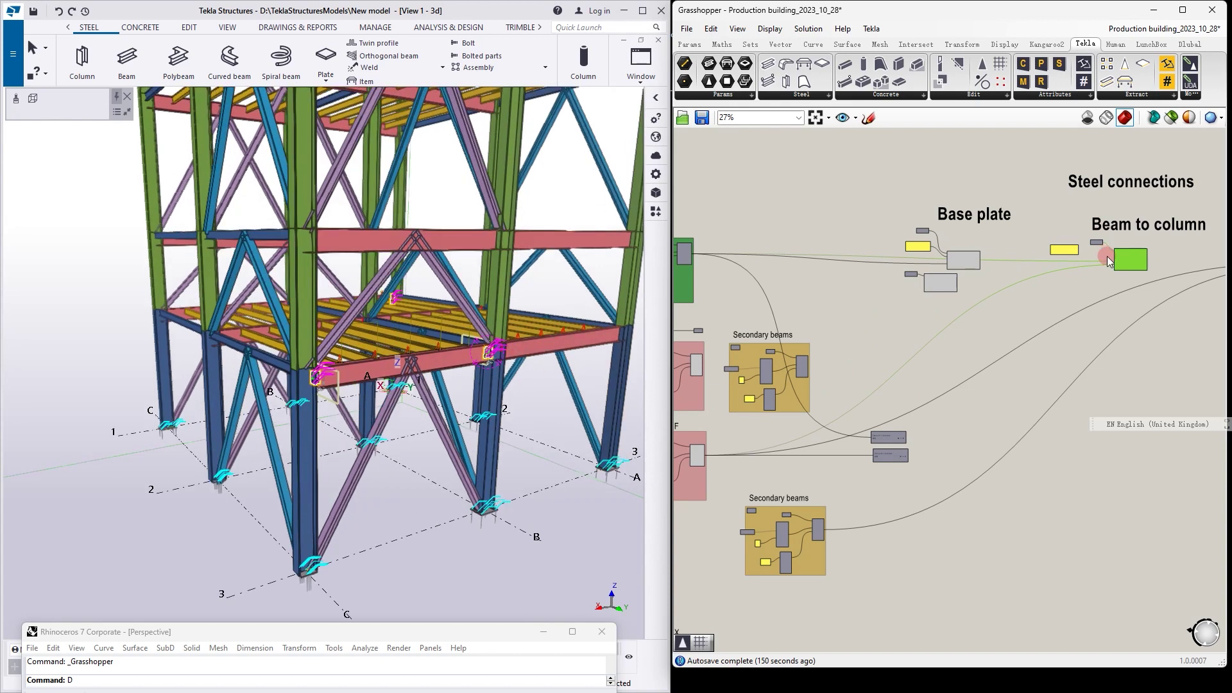
left_click(1170, 248)
scroll(1165, 250, "up", 3)
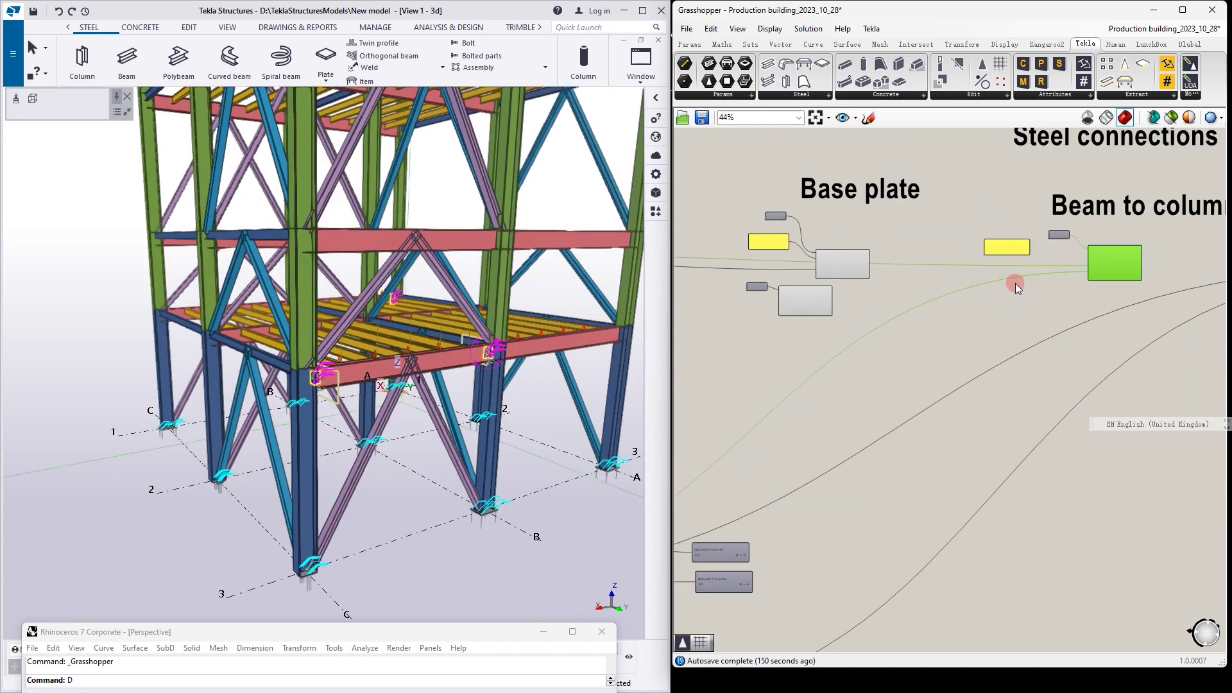
scroll(465, 351, "up", 2)
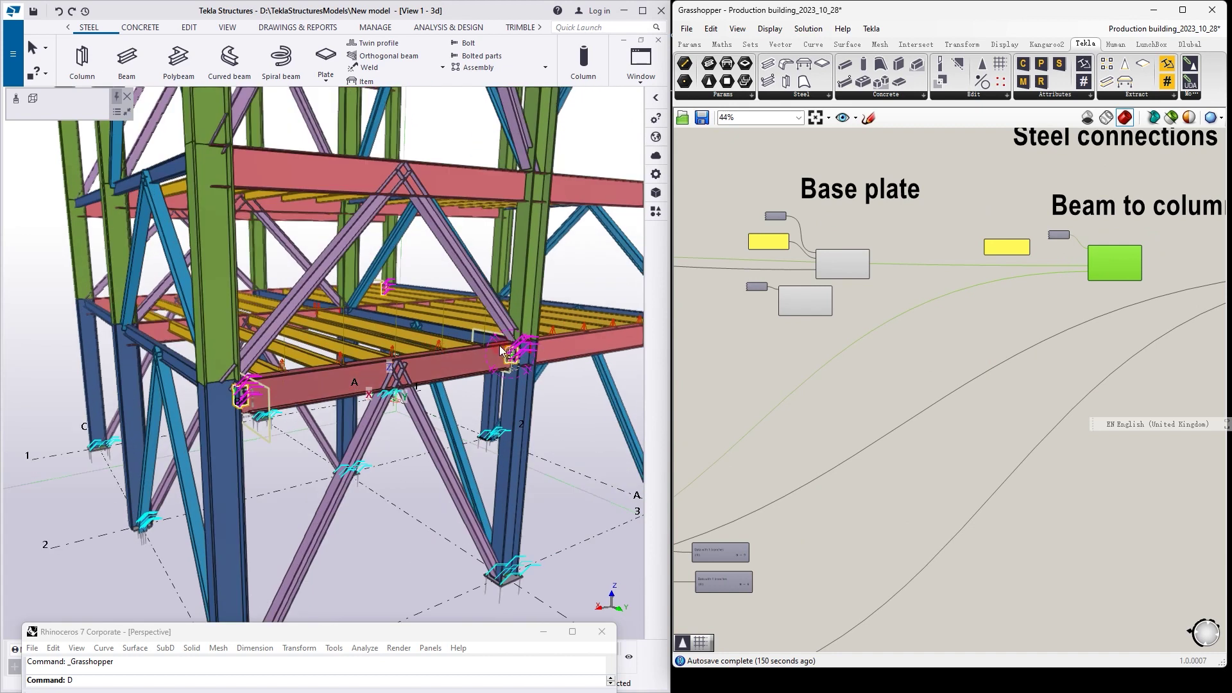
middle_click_drag(482, 320, 395, 333, "ctrl")
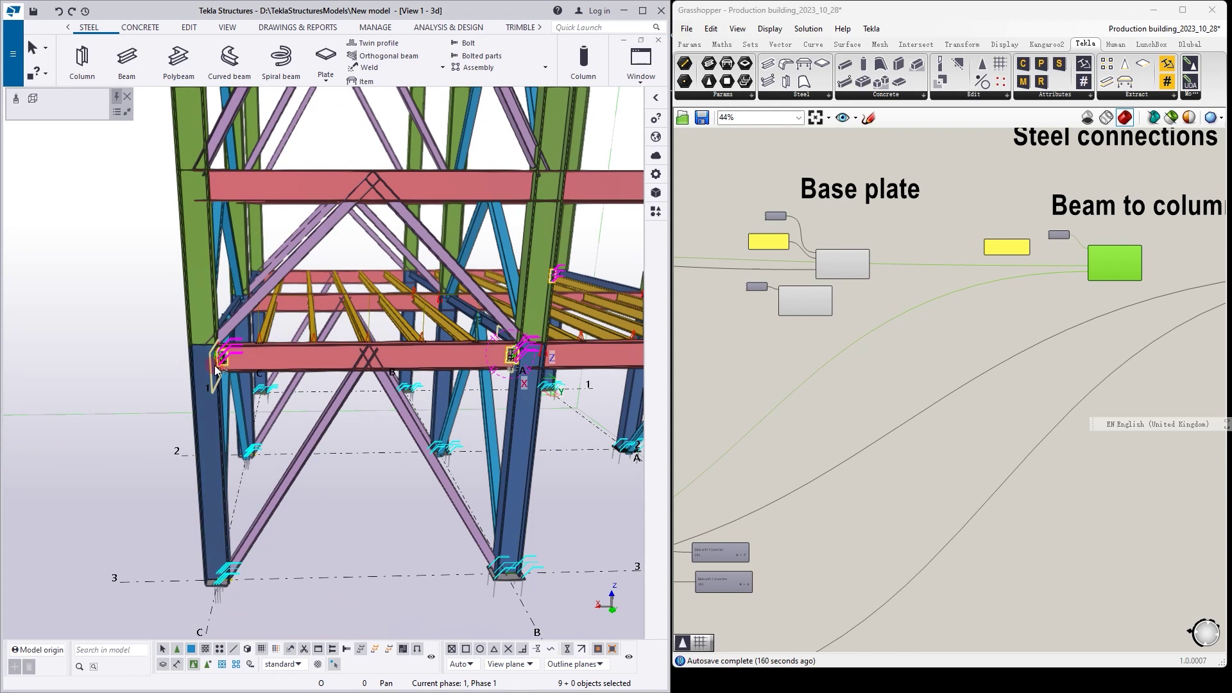
scroll(234, 365, "up", 3)
scroll(247, 355, "down", 3)
middle_click_drag(536, 286, 498, 291, "ctrl")
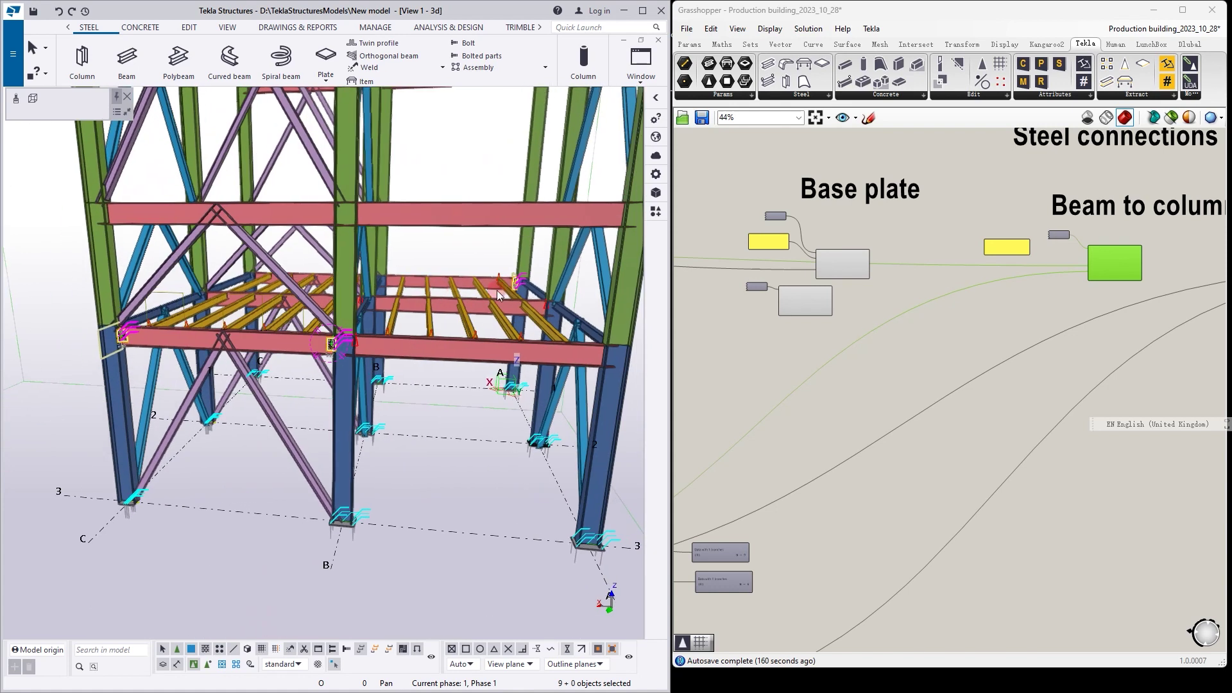
- In Grasshopper, move the Param Viewer fed by the Columns 1st floor group up beside that group
left_click(699, 324)
scroll(452, 276, "down", 5)
left_click(869, 298)
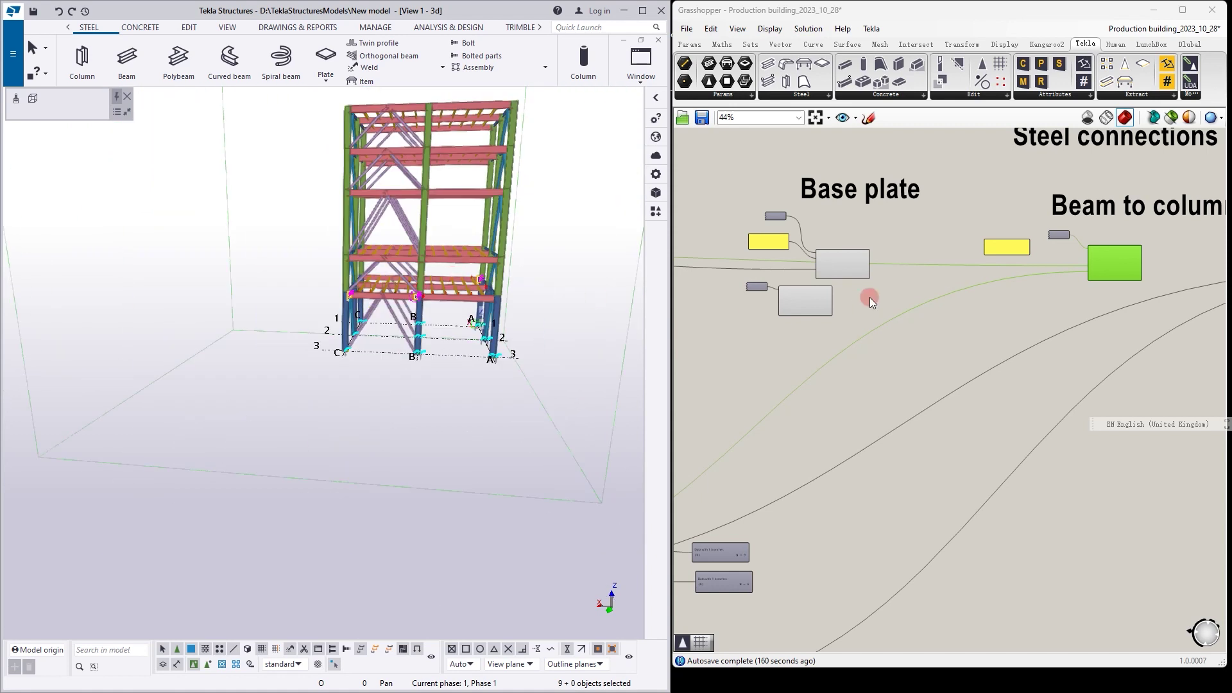
scroll(870, 287, "down", 3)
scroll(949, 285, "down", 2)
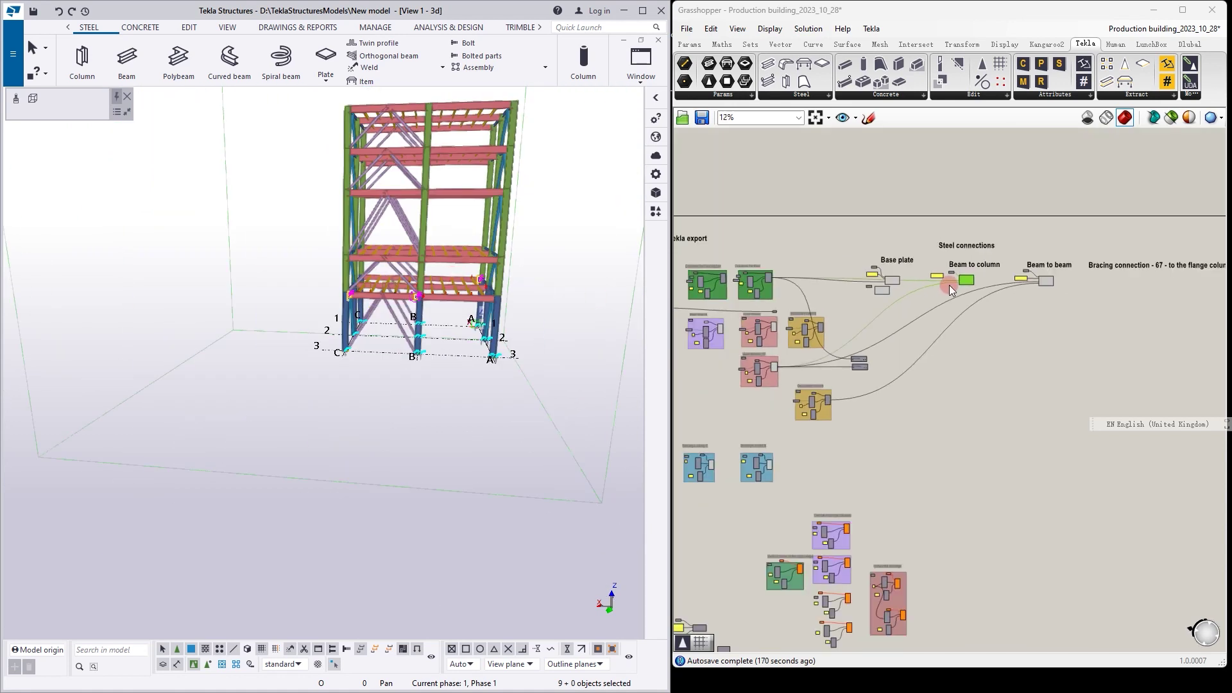
scroll(850, 380, "up", 7)
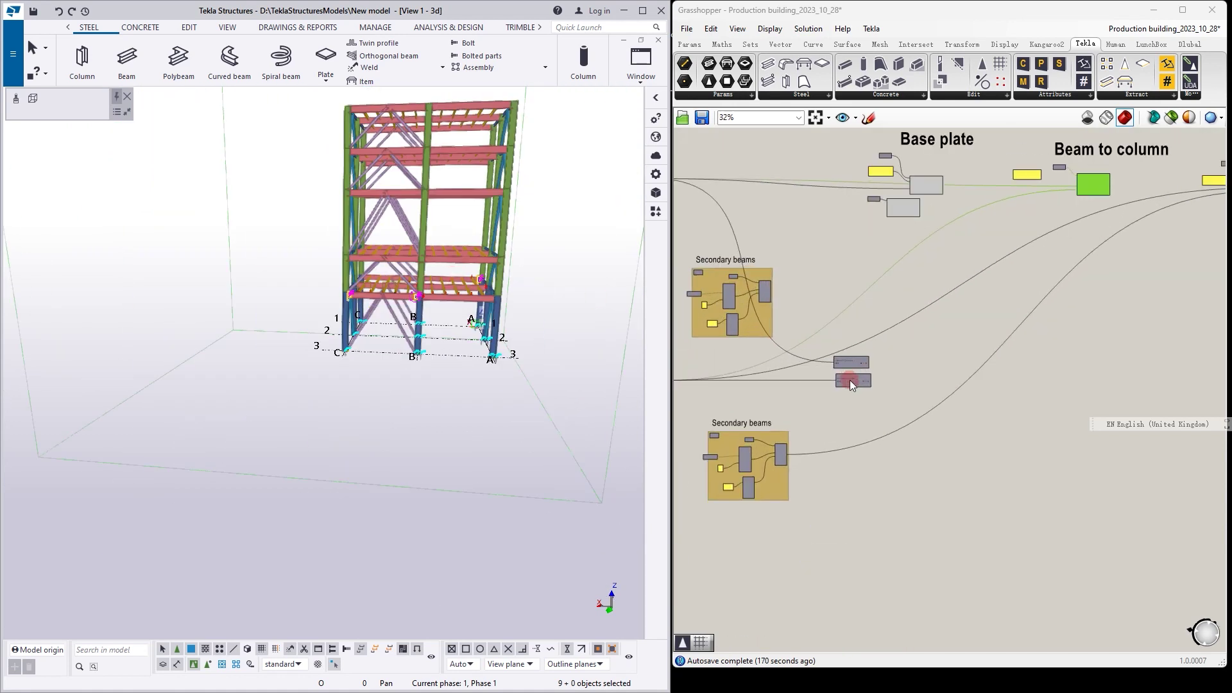
scroll(941, 329, "down", 4)
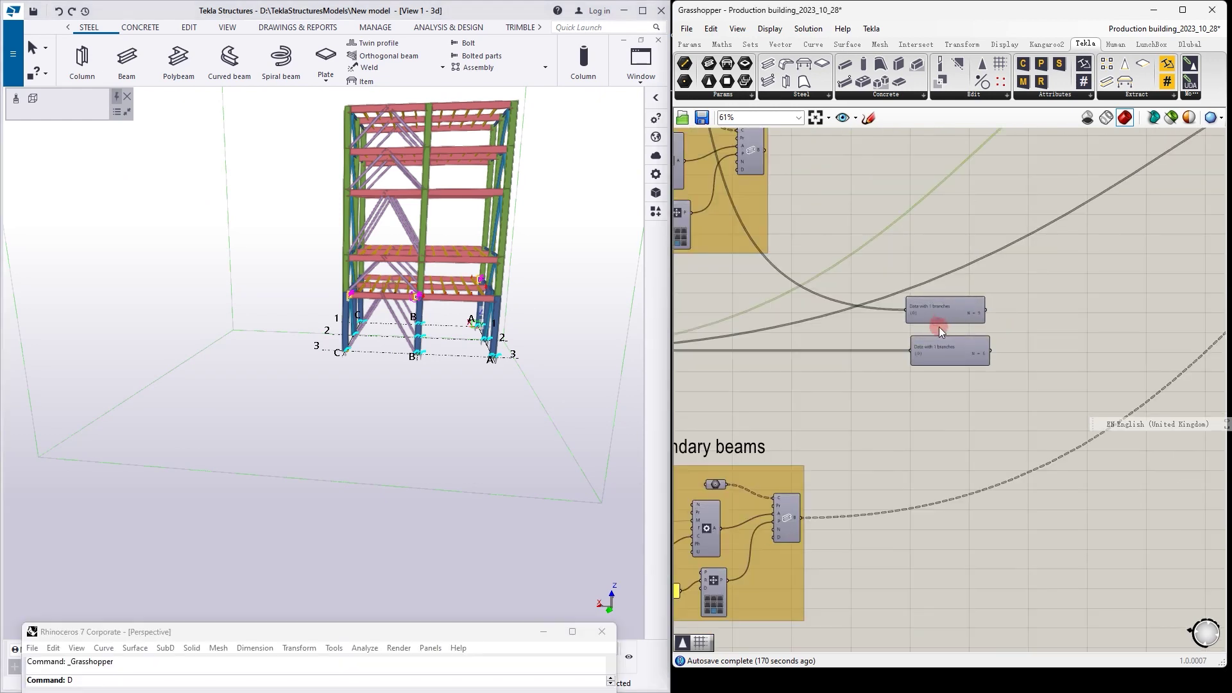
left_click(944, 321)
scroll(945, 321, "down", 2)
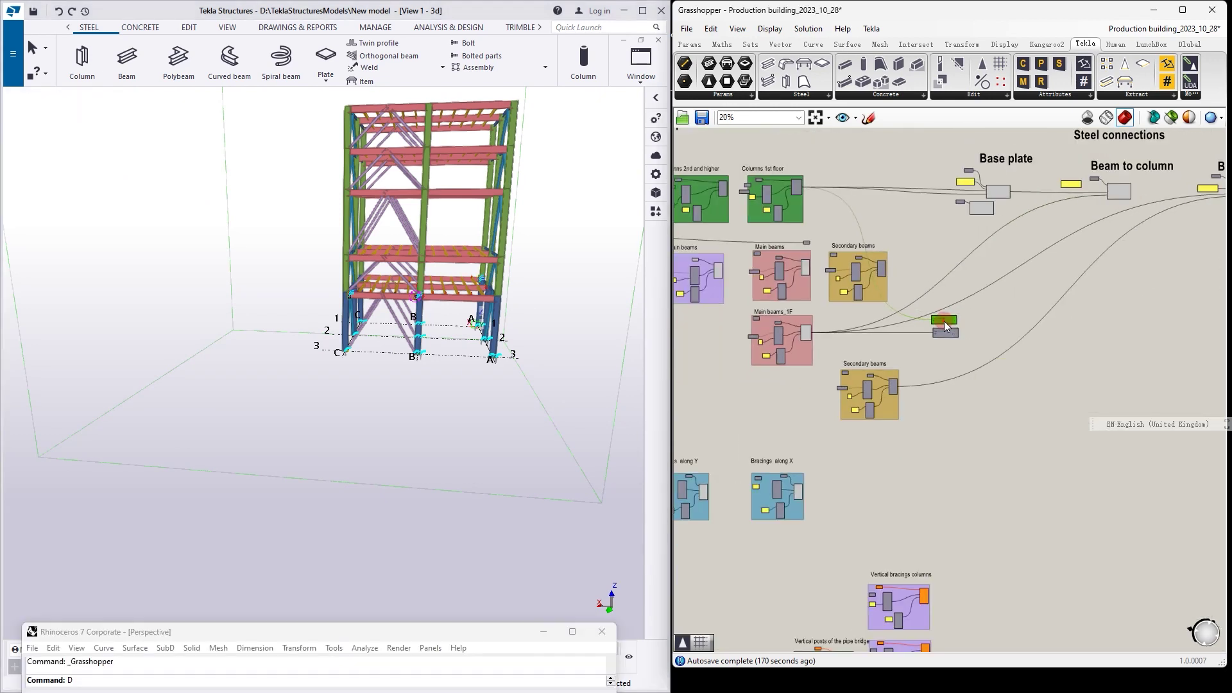
left_click_drag(944, 320, 850, 204)
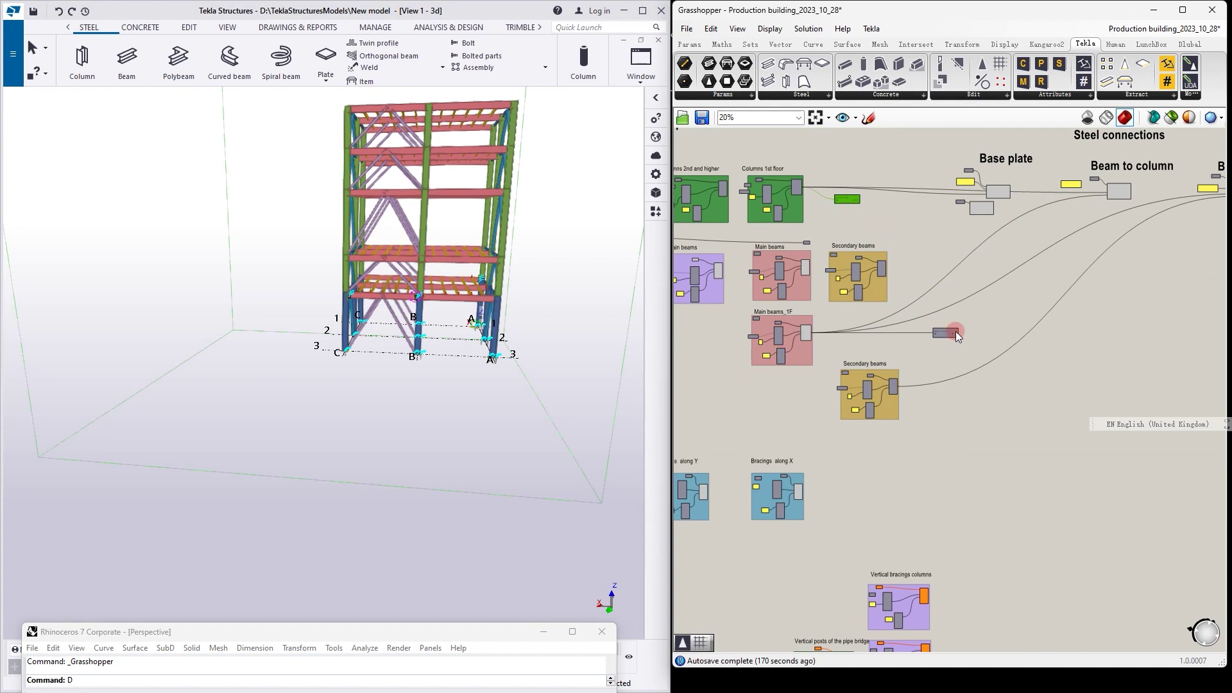
- Move the Param Viewer fed by Main beams_1F directly below the columns' viewer and compare the two item counts
left_click(937, 335)
left_click_drag(954, 338, 849, 213)
scroll(849, 212, "up", 1)
scroll(851, 207, "up", 6)
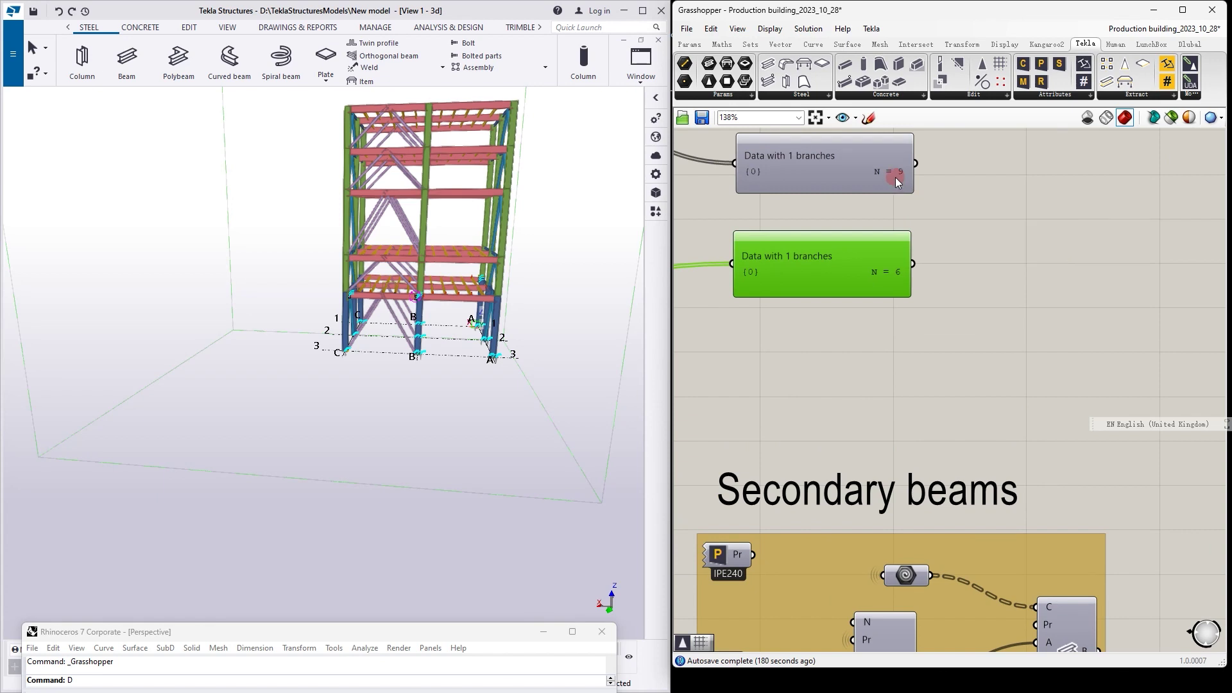
- In Tekla Structures, clear the selection and inspect the first-floor main beam between C-3 and B-3 and the column at B-3
scroll(495, 274, "up", 1)
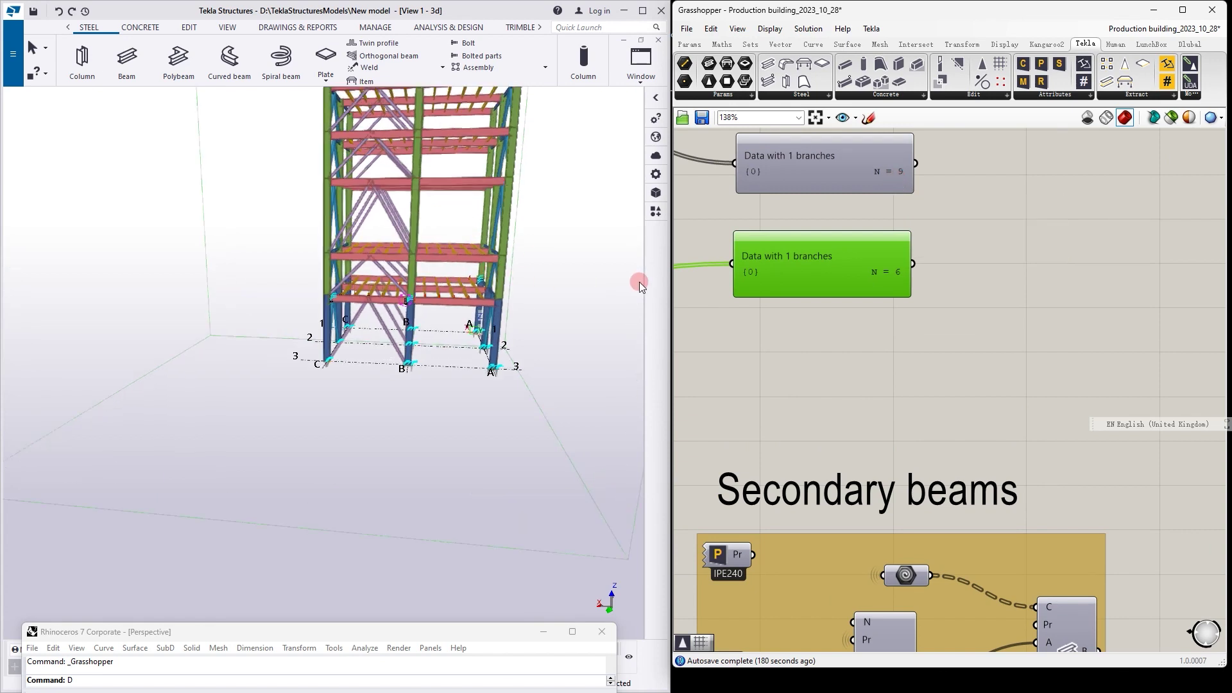
left_click(590, 277)
scroll(533, 302, "up", 6)
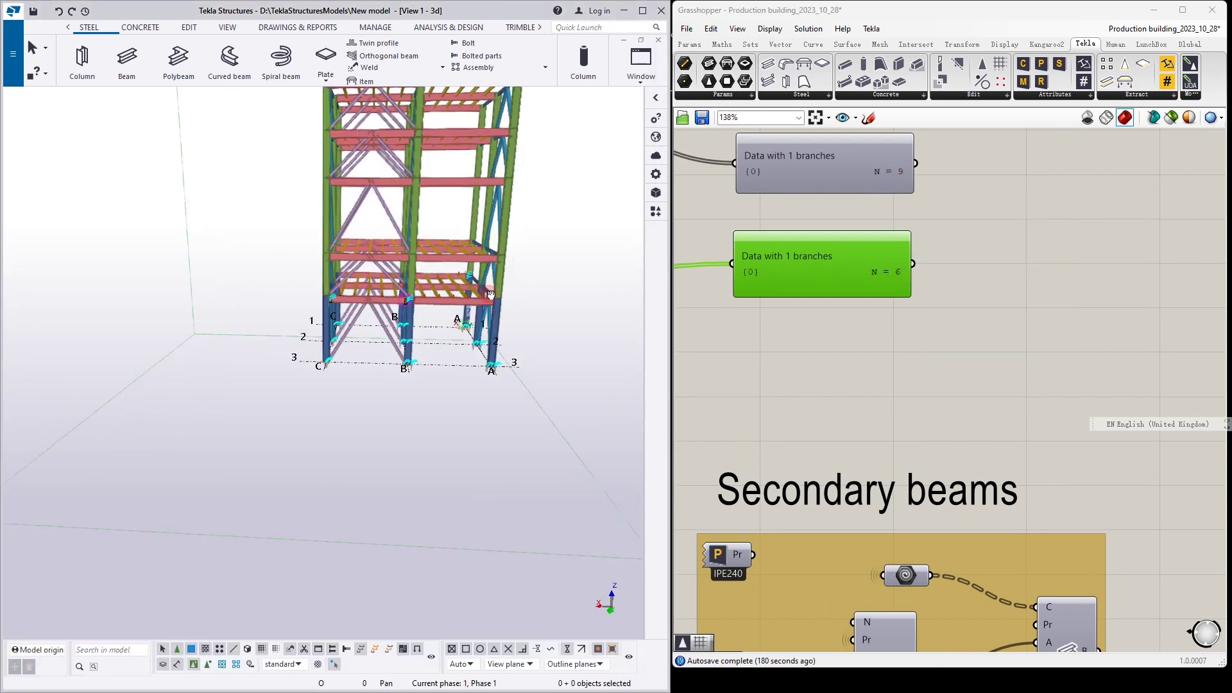
scroll(393, 301, "down", 2)
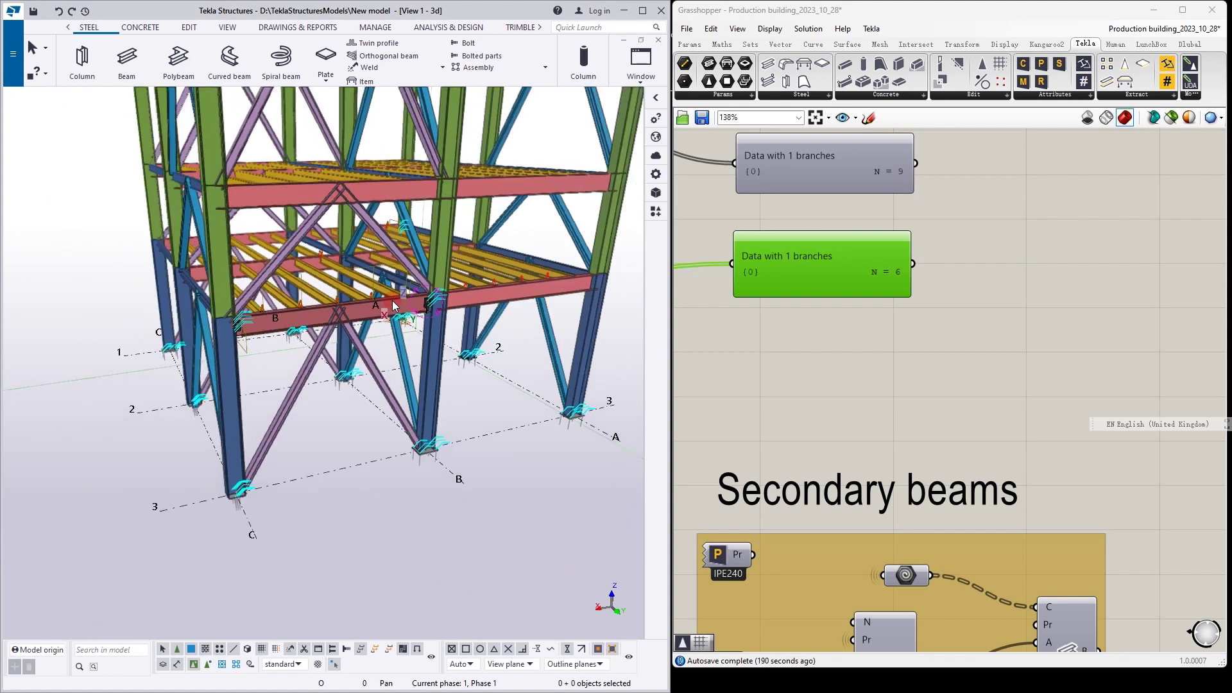
middle_click_drag(491, 299, 454, 302, "ctrl")
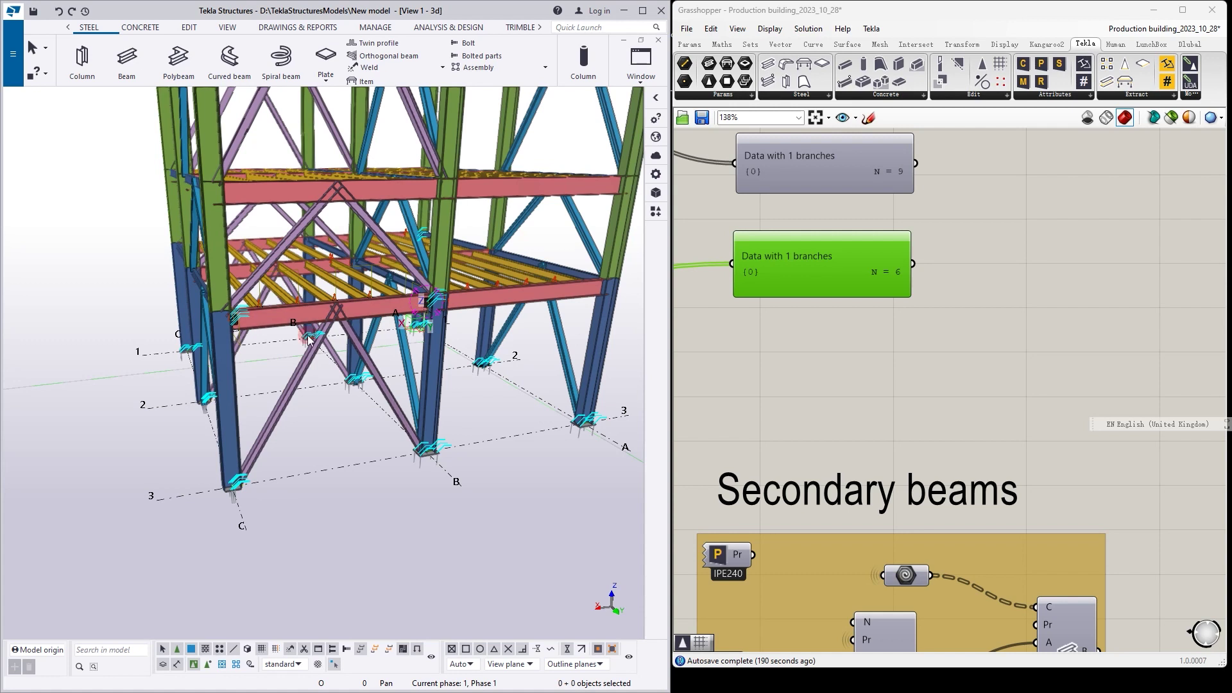
left_click(226, 357)
left_click(274, 317)
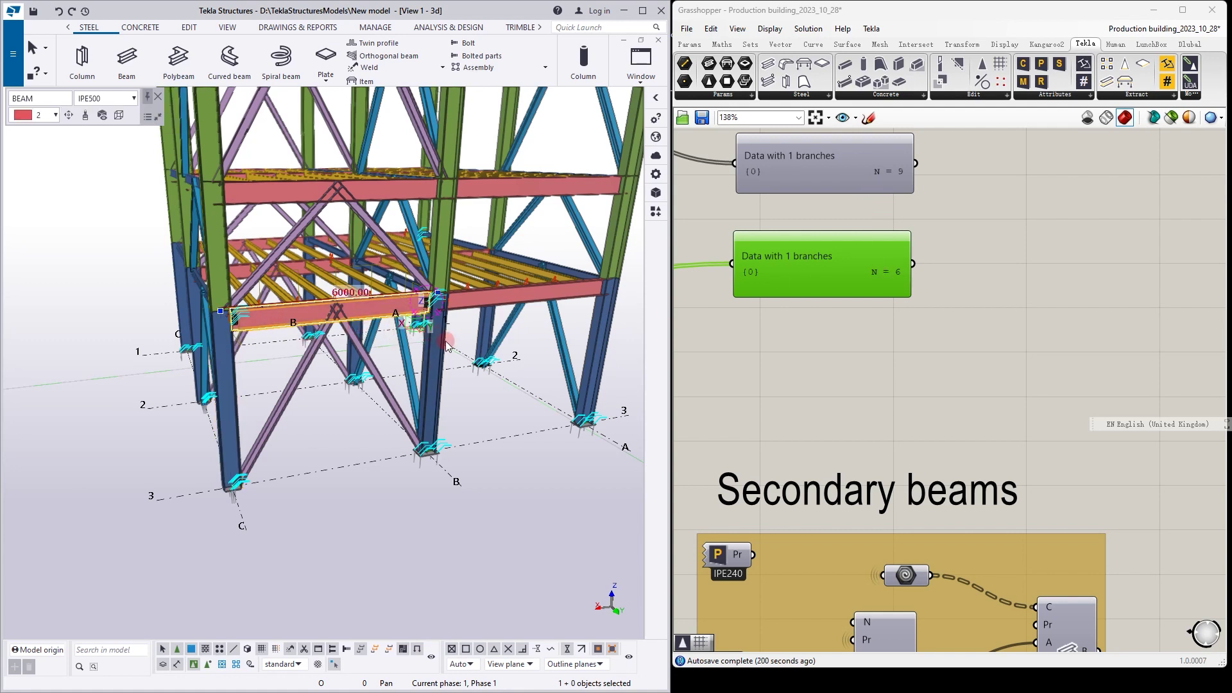
left_click(434, 359)
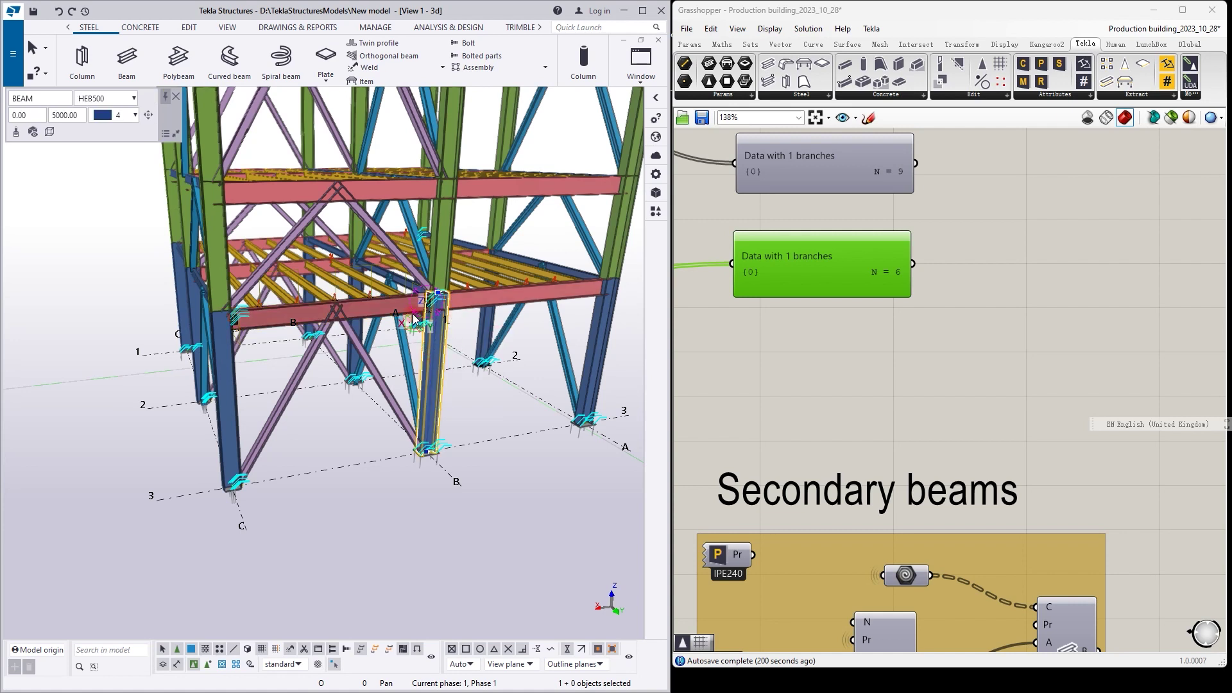
- Check the Main beams_1F Param Viewer against the beam connection at the top of column B-3
left_click(707, 295)
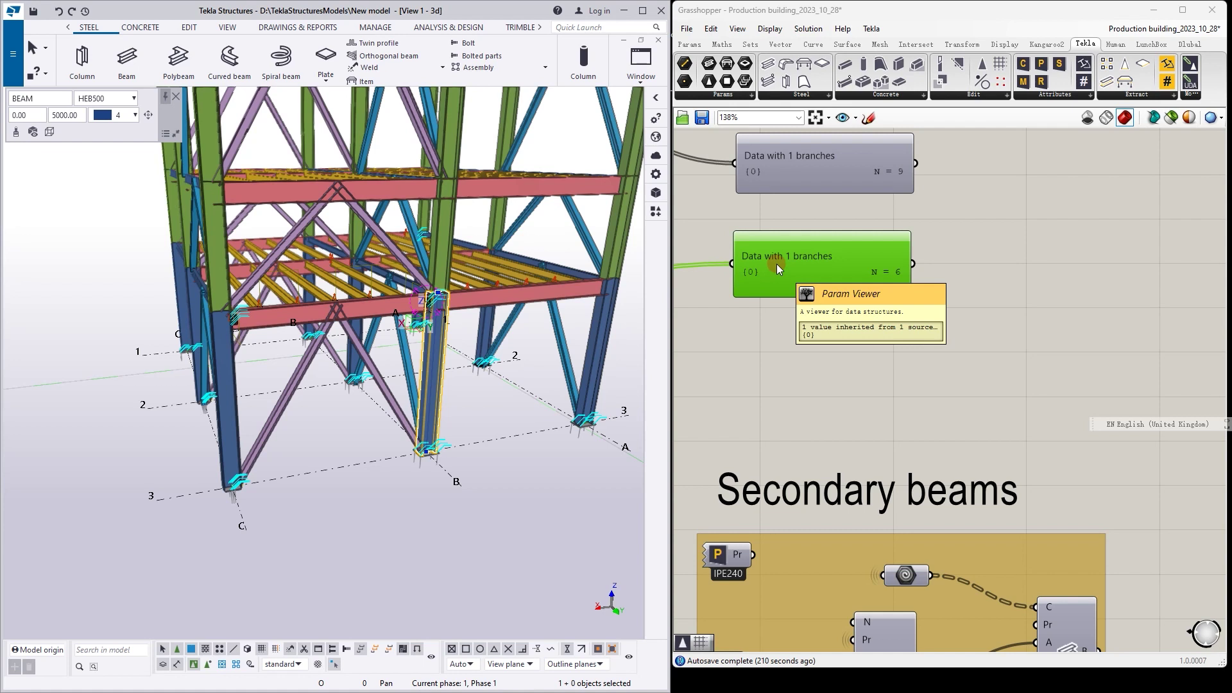
scroll(433, 315, "up", 5)
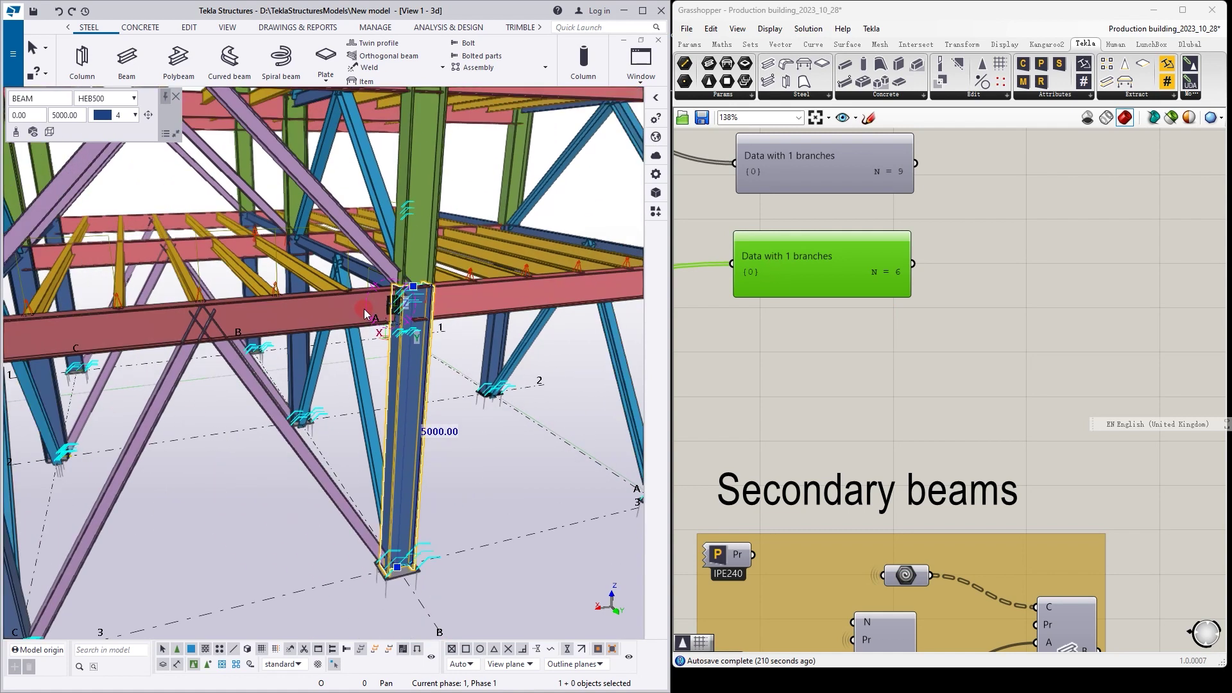
scroll(367, 297, "down", 3)
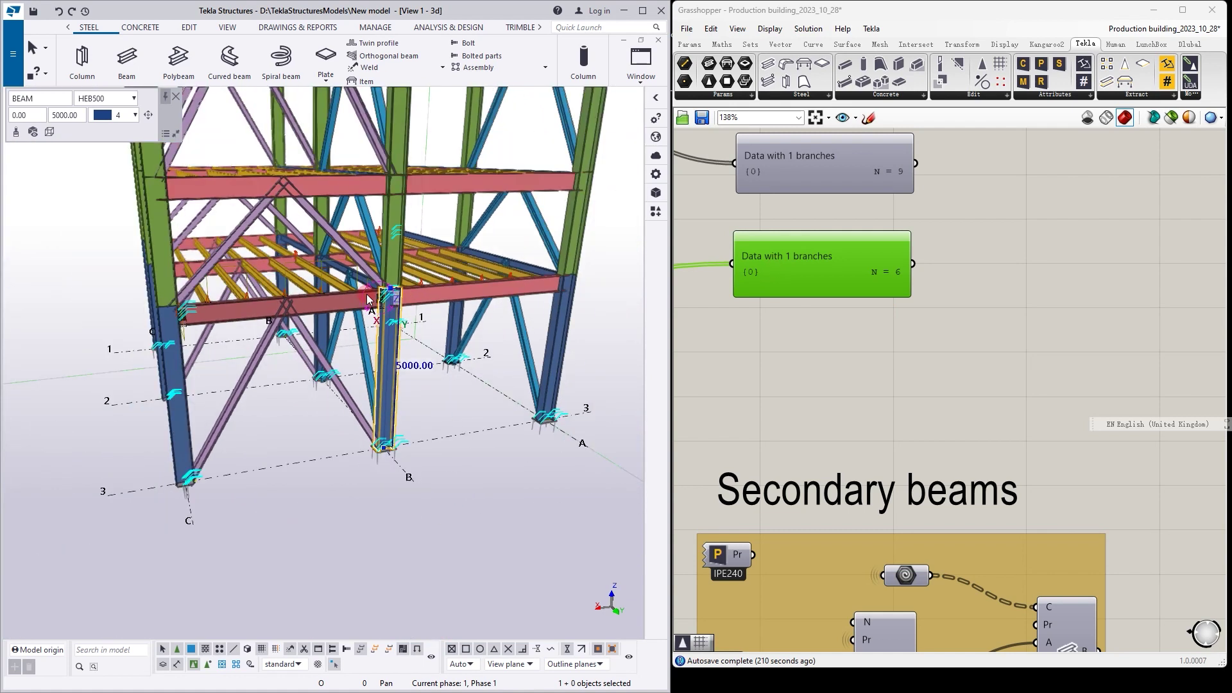
- In Tekla Structures, inspect the first-floor column at A-3 and the main beam between B-3 and A-3
scroll(448, 307, "up", 1)
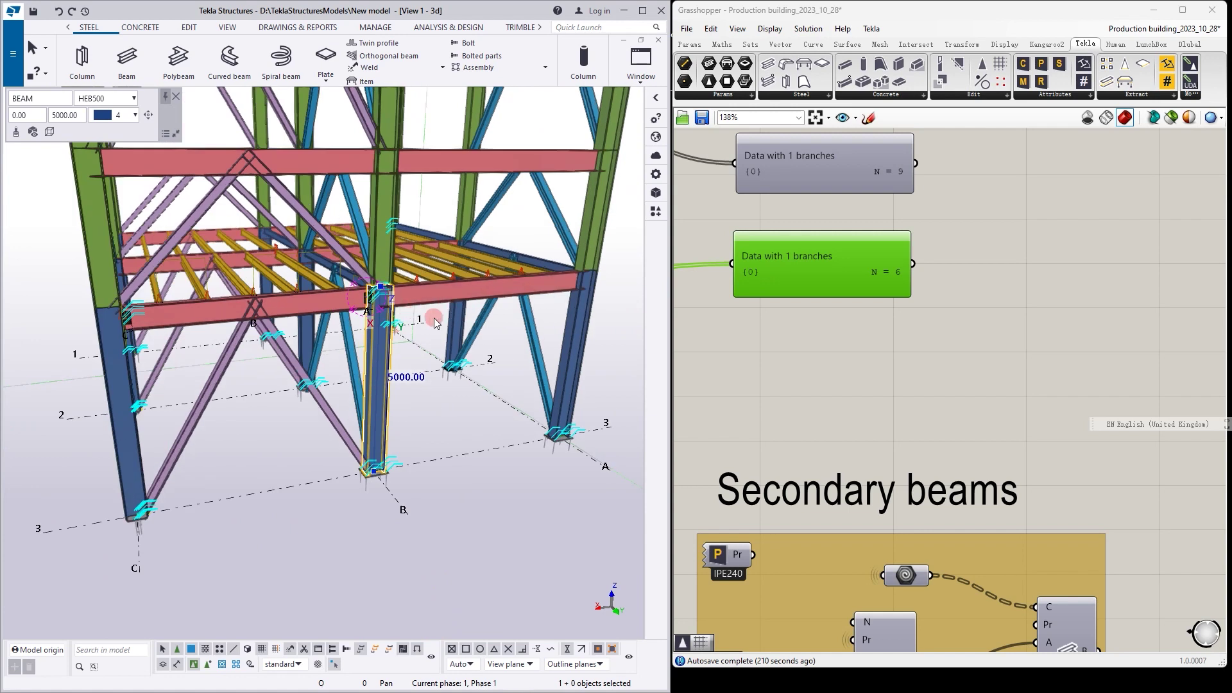
left_click(574, 329)
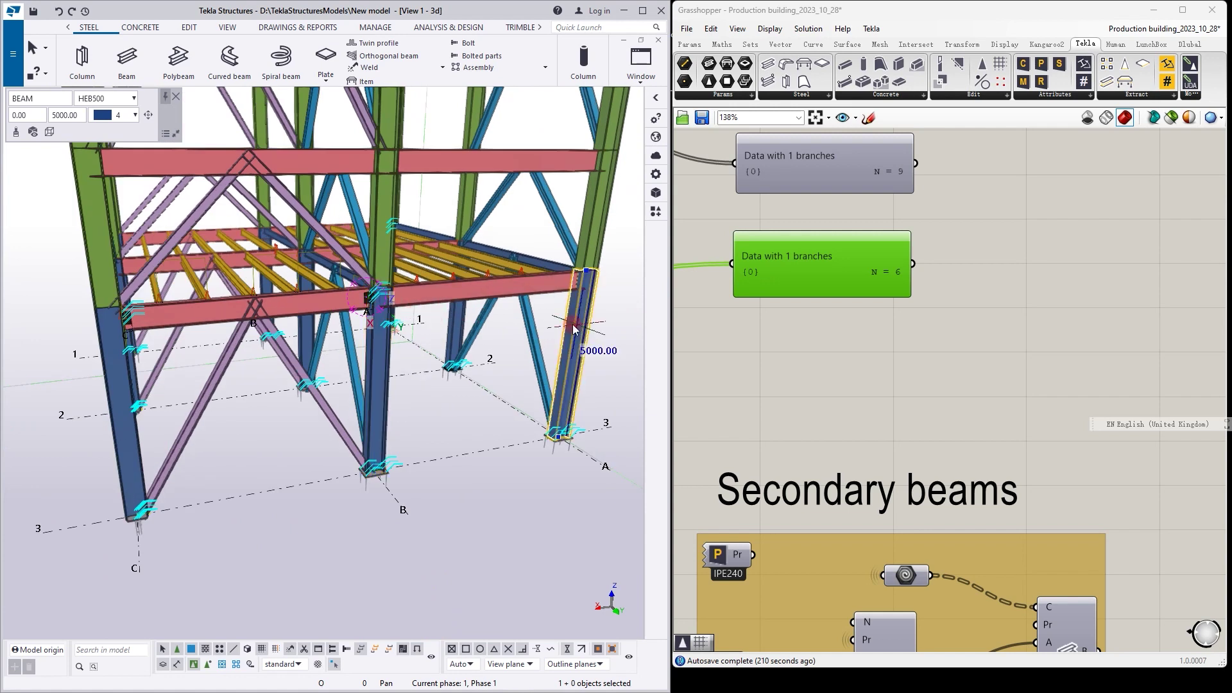
left_click(535, 297)
left_click(381, 290)
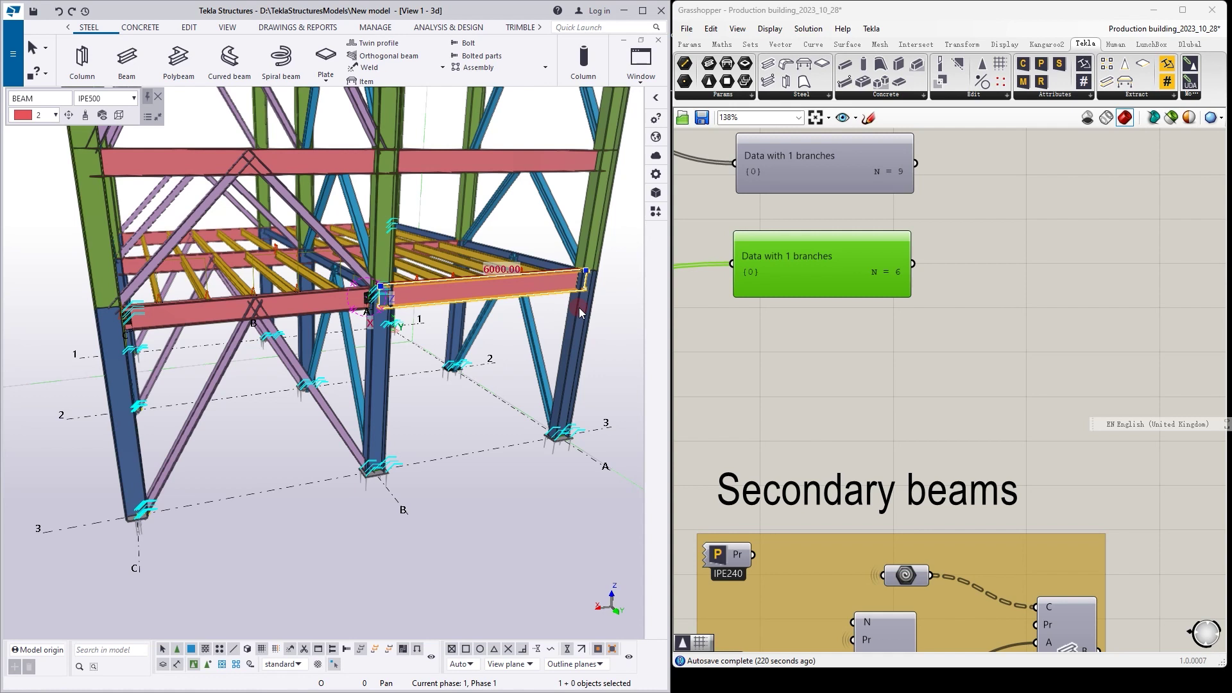
scroll(579, 306, "down", 3)
scroll(557, 296, "up", 3)
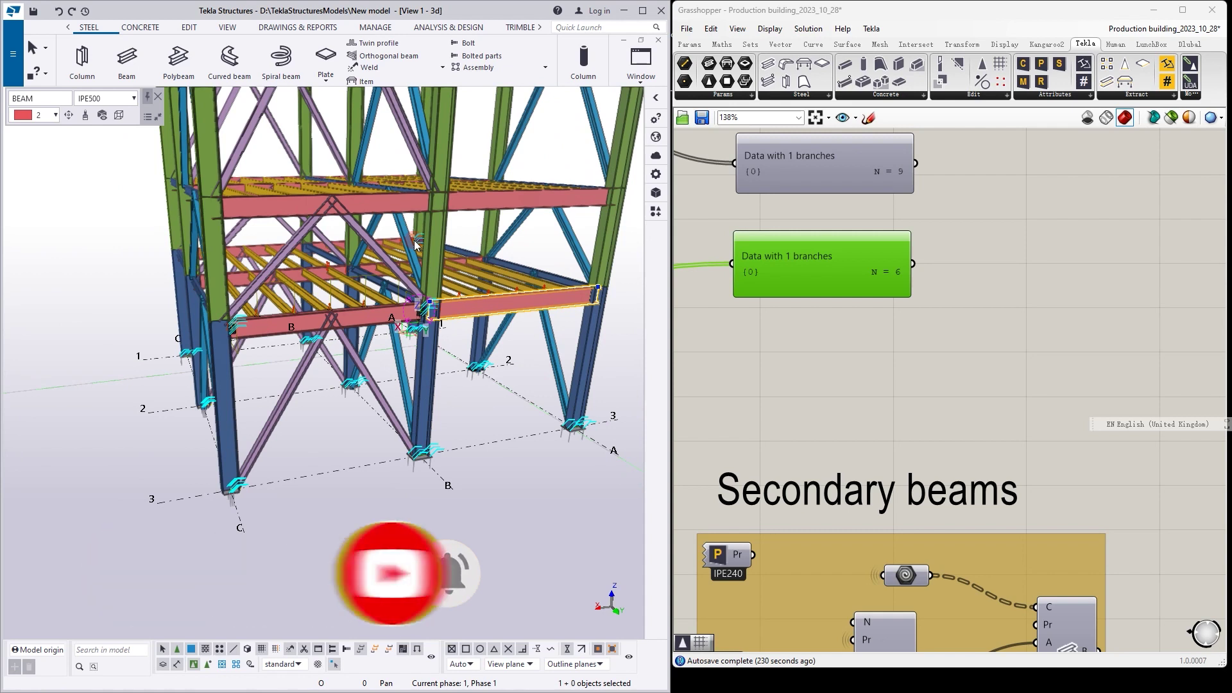
scroll(815, 303, "down", 3)
scroll(906, 218, "up", 3)
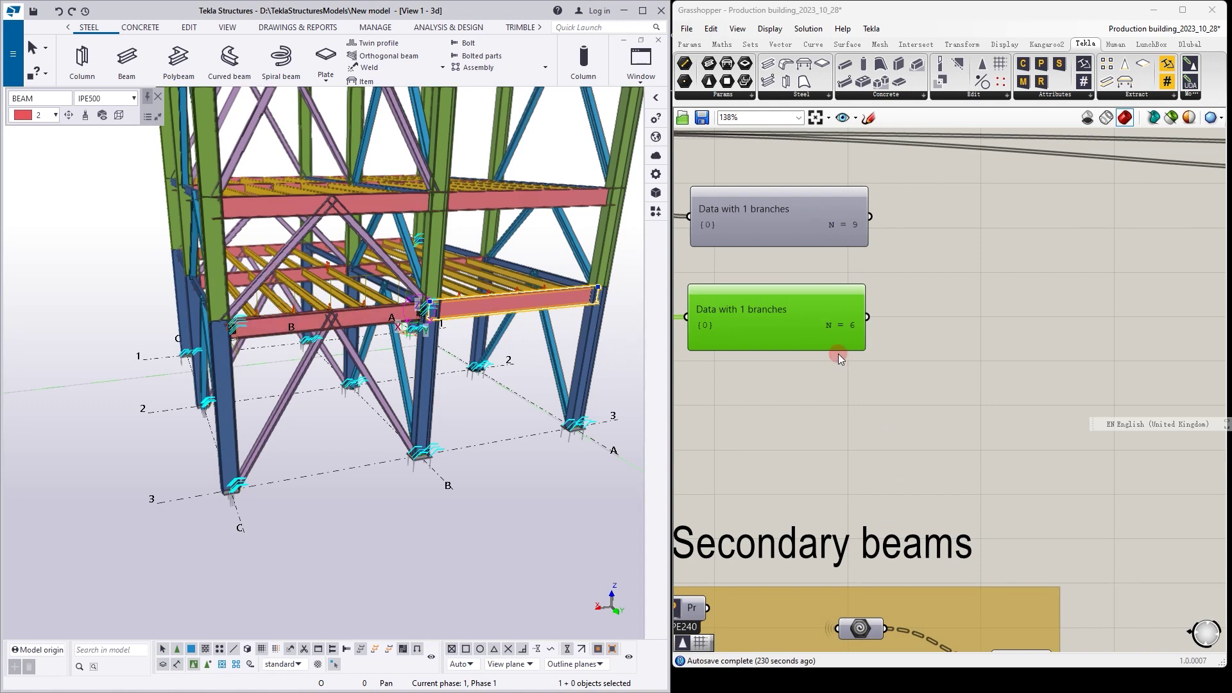
- Look over the steel connection groups in Grasshopper and examine the clip angle between the first-floor main beam and column C-3 in Tekla Structures
scroll(781, 353, "down", 5)
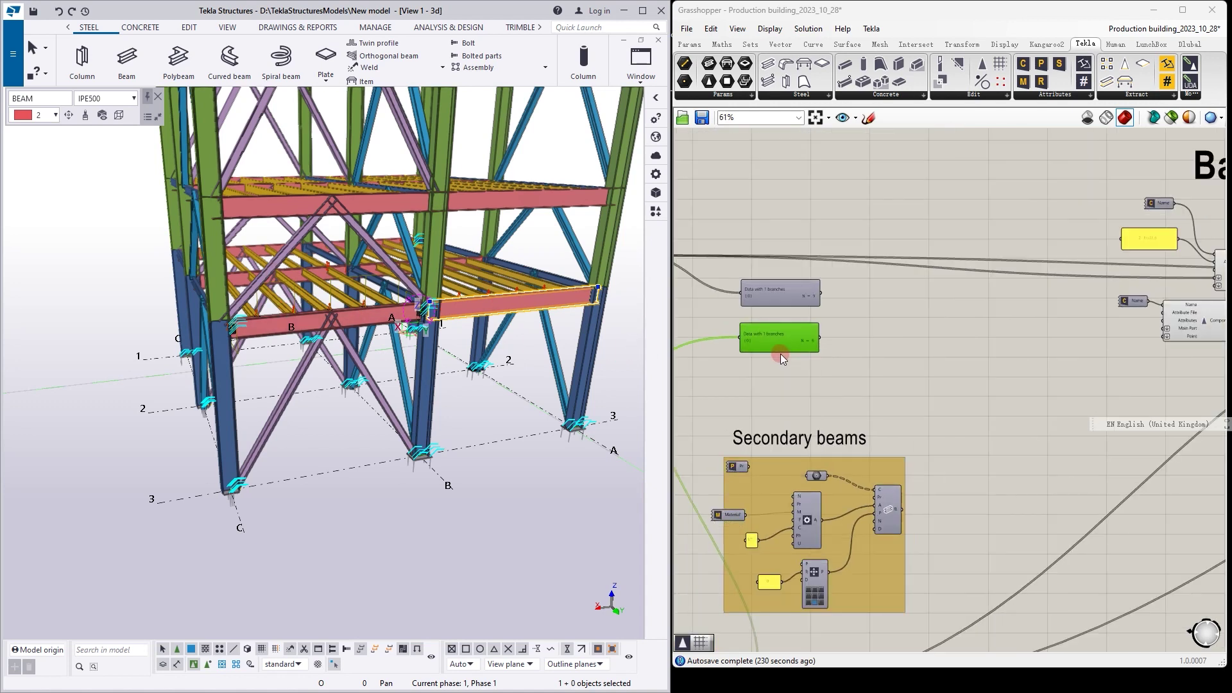
scroll(796, 340, "down", 3)
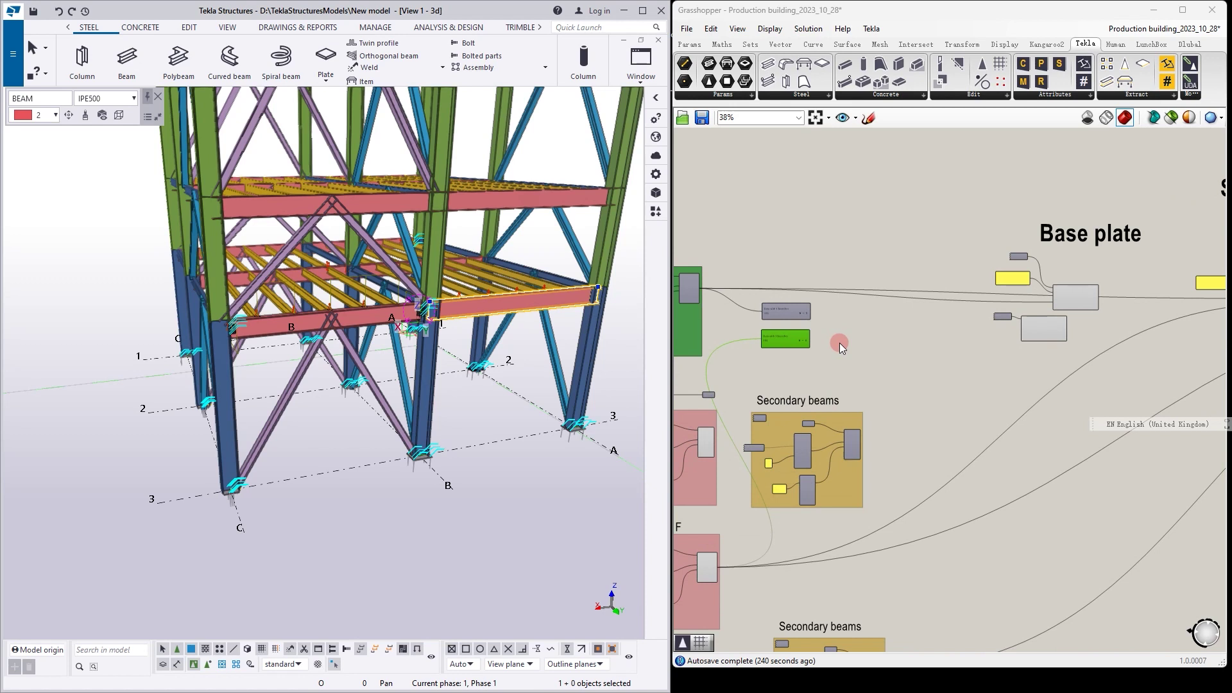
scroll(516, 355, "up", 3)
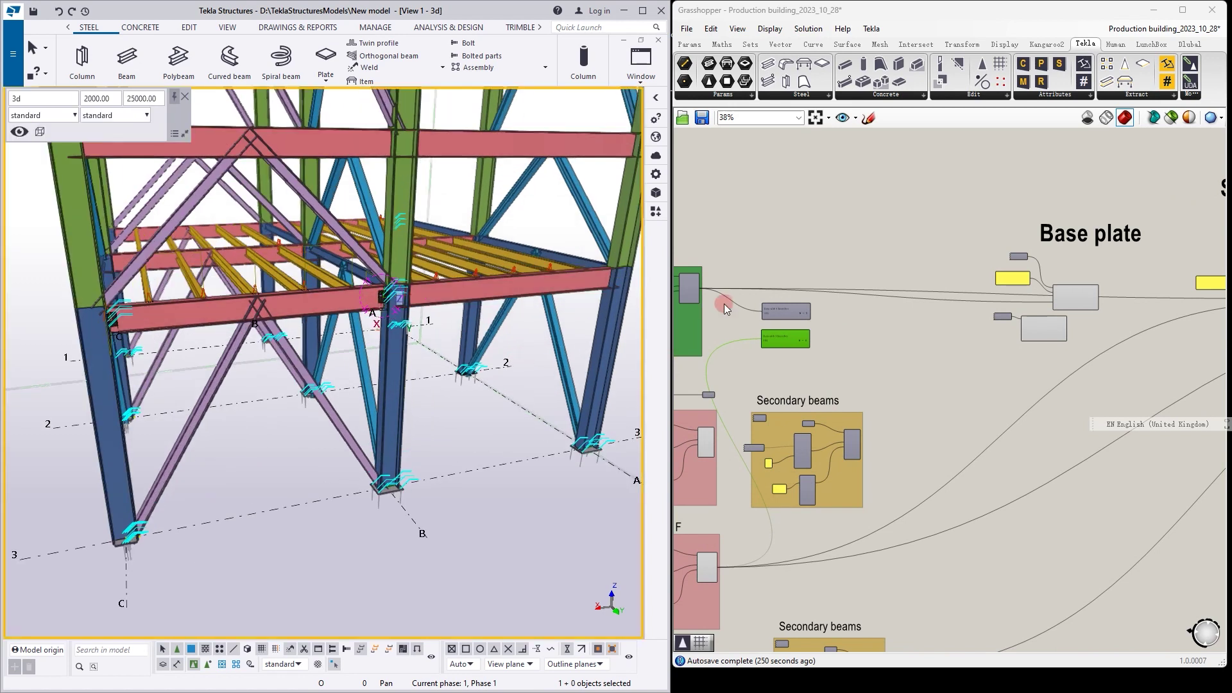
scroll(726, 304, "down", 1)
scroll(726, 304, "up", 1)
scroll(726, 303, "down", 3)
scroll(144, 335, "up", 3)
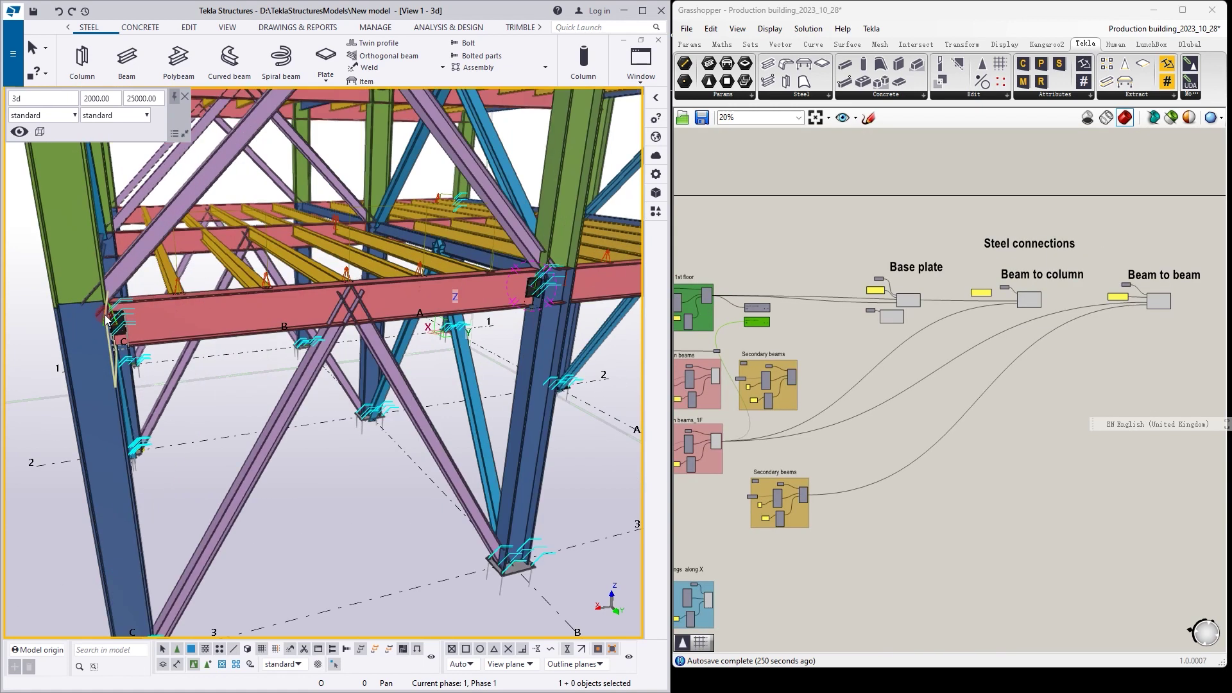
scroll(144, 335, "up", 5)
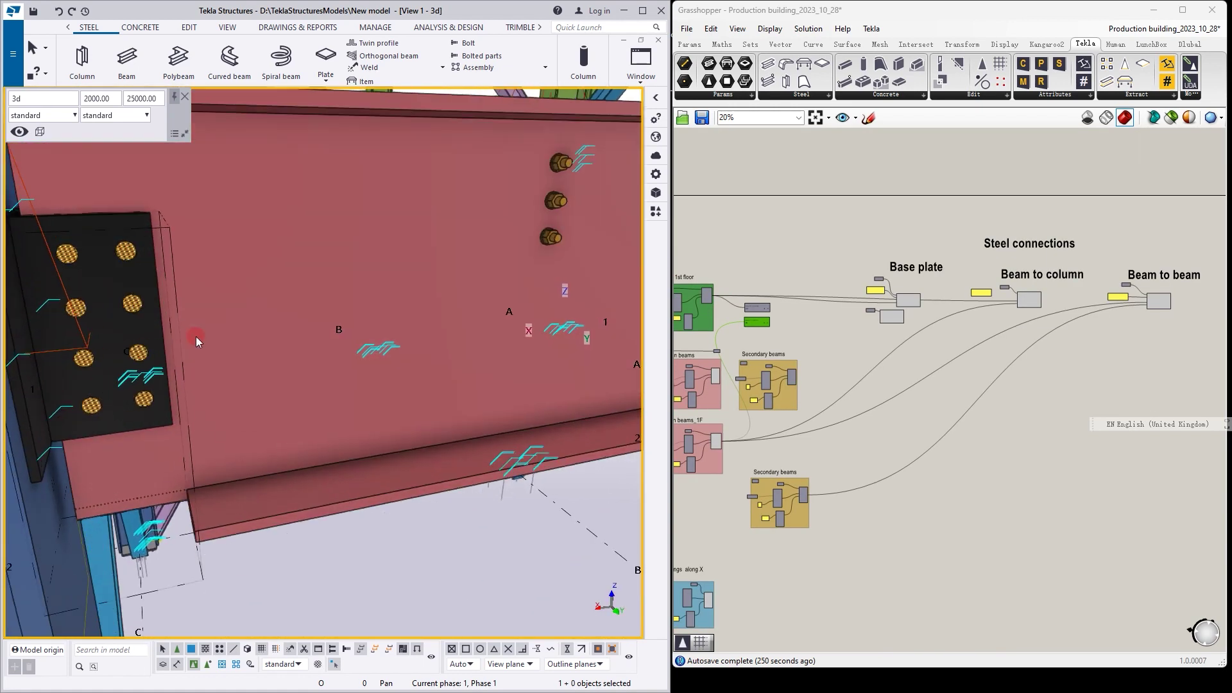
scroll(129, 345, "down", 5)
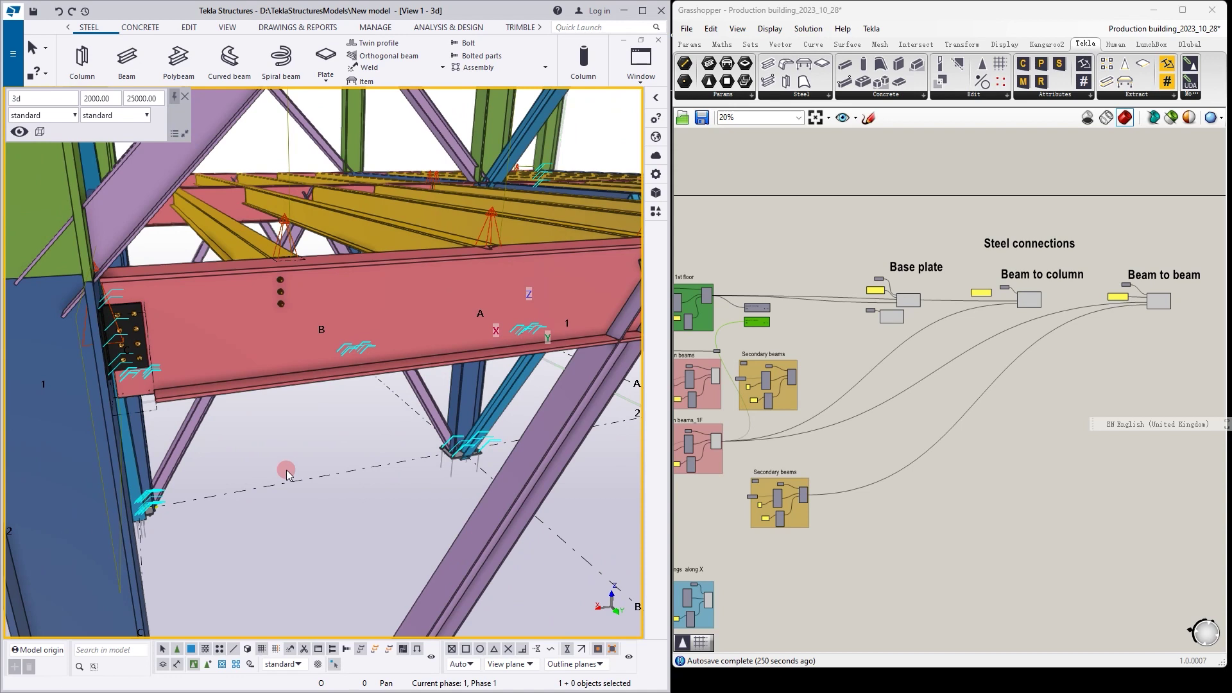
scroll(195, 347, "down", 6)
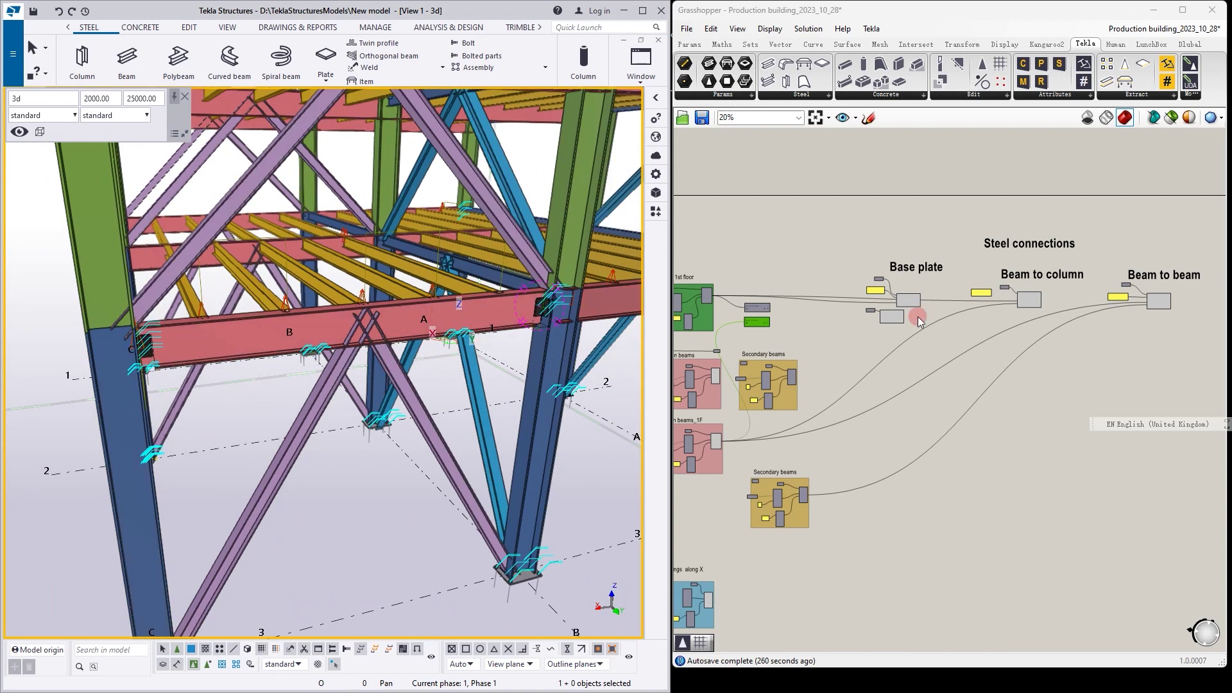
- In Grasshopper, examine the inputs wired to the Beam to beam Component node
scroll(1130, 322, "up", 2)
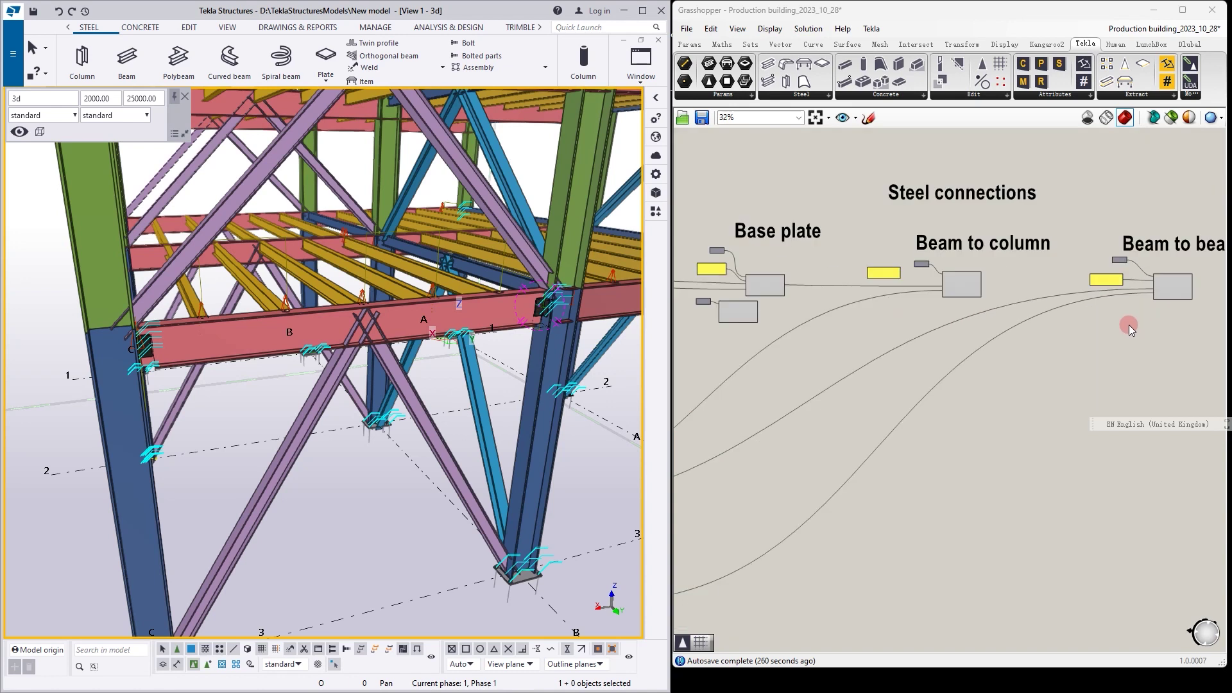
scroll(795, 312, "down", 2)
scroll(1139, 276, "up", 3)
scroll(988, 292, "up", 3)
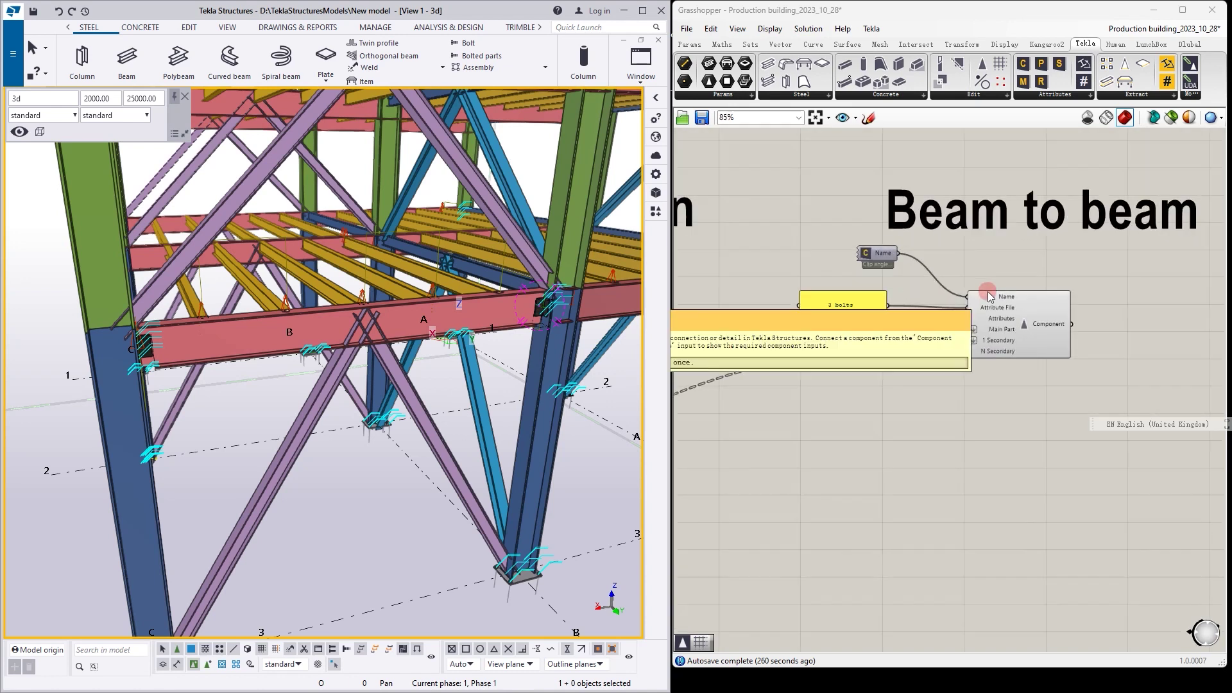
- In Tekla Structures, set the view rotation point at a secondary beam's end and examine its clip angle connection to the main beam
left_click(314, 315)
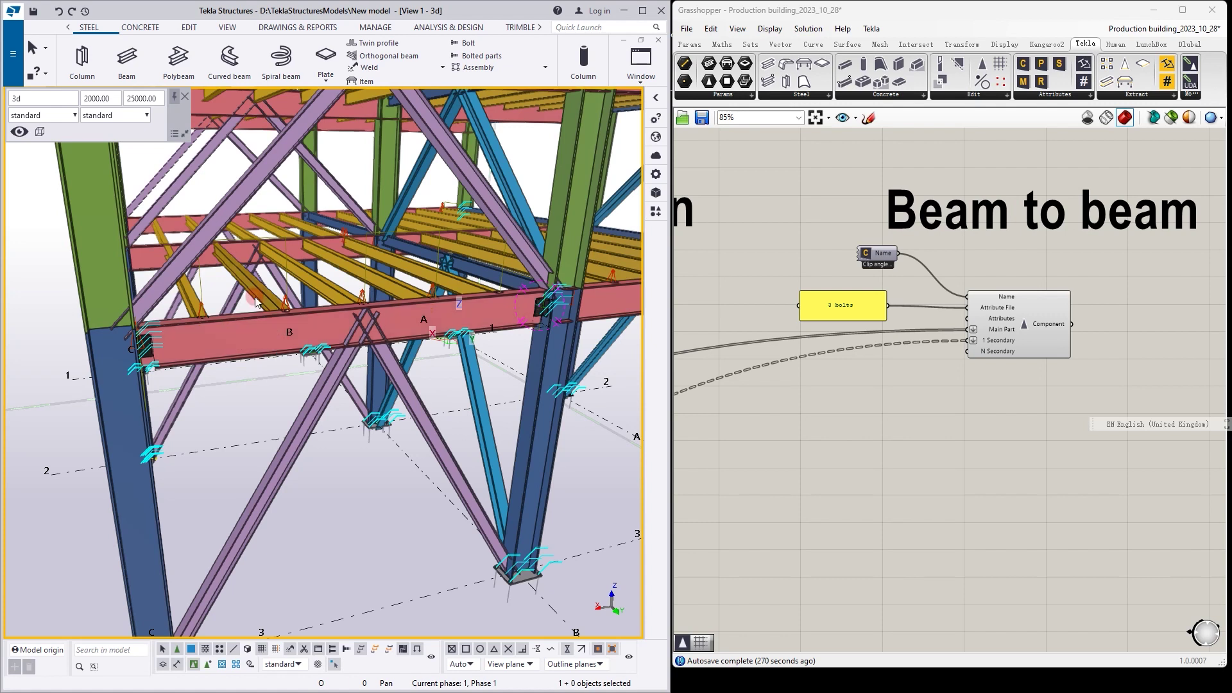
key("v")
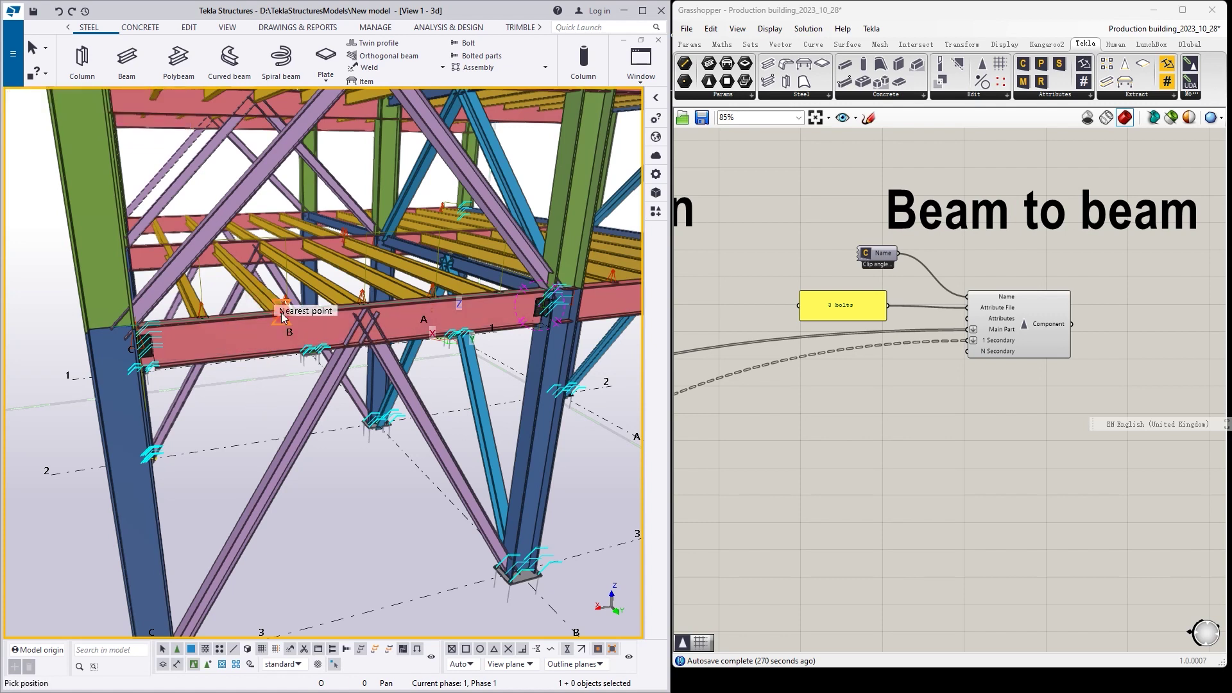
left_click(281, 328)
middle_click_drag(281, 329, 602, 327, "ctrl")
scroll(176, 313, "up", 5)
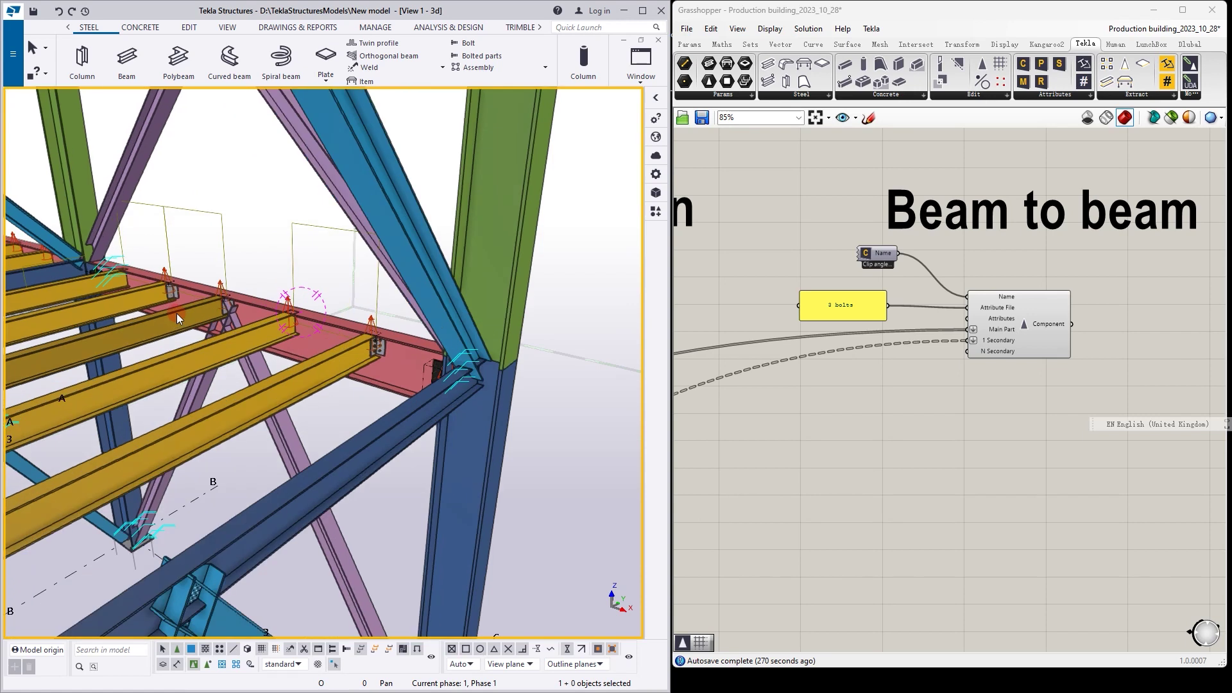
scroll(206, 309, "up", 3)
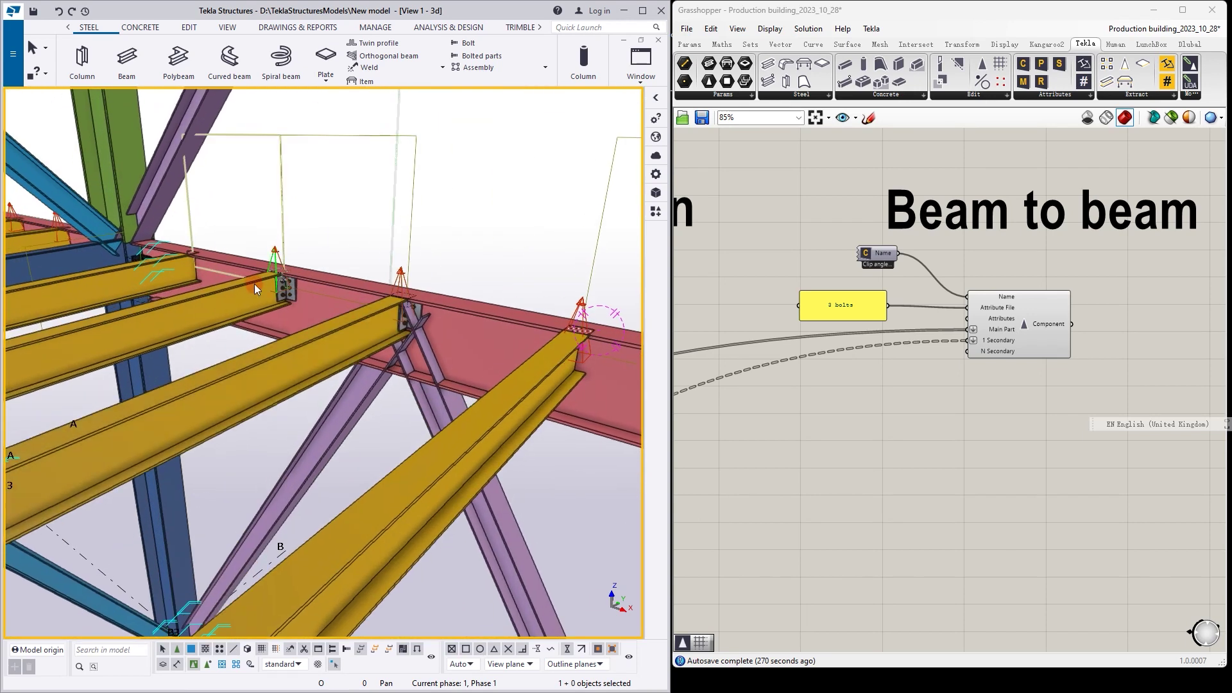
scroll(255, 284, "up", 4)
scroll(328, 292, "down", 8)
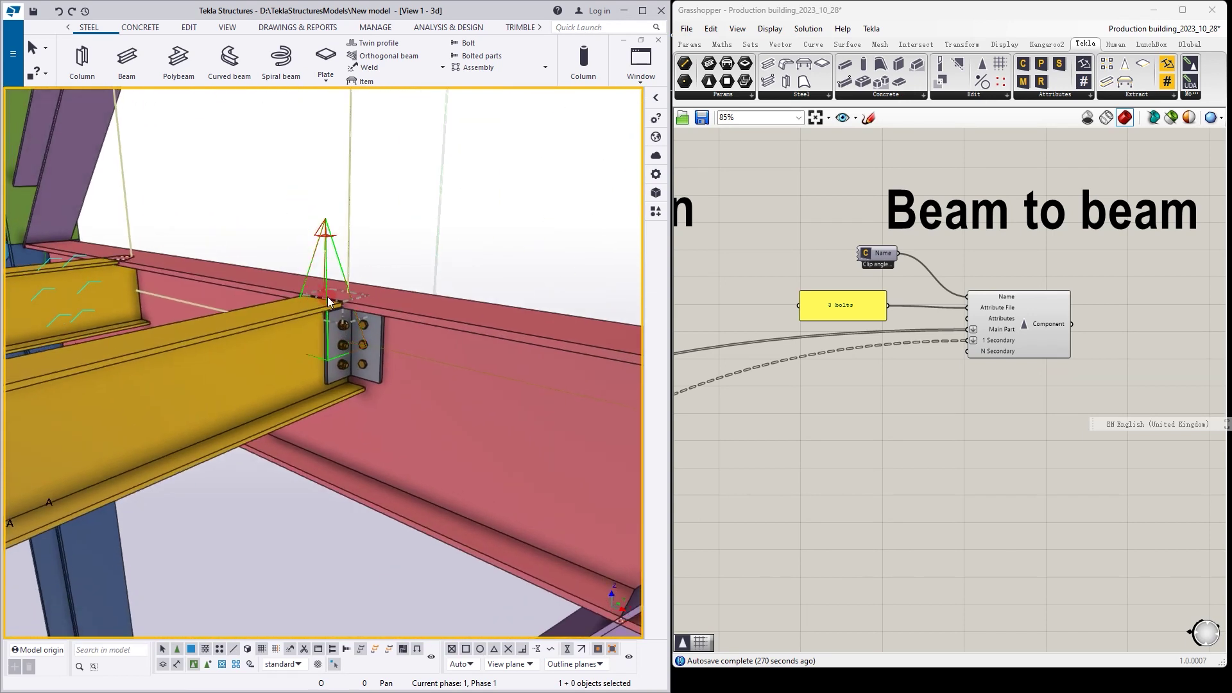
scroll(338, 319, "down", 6)
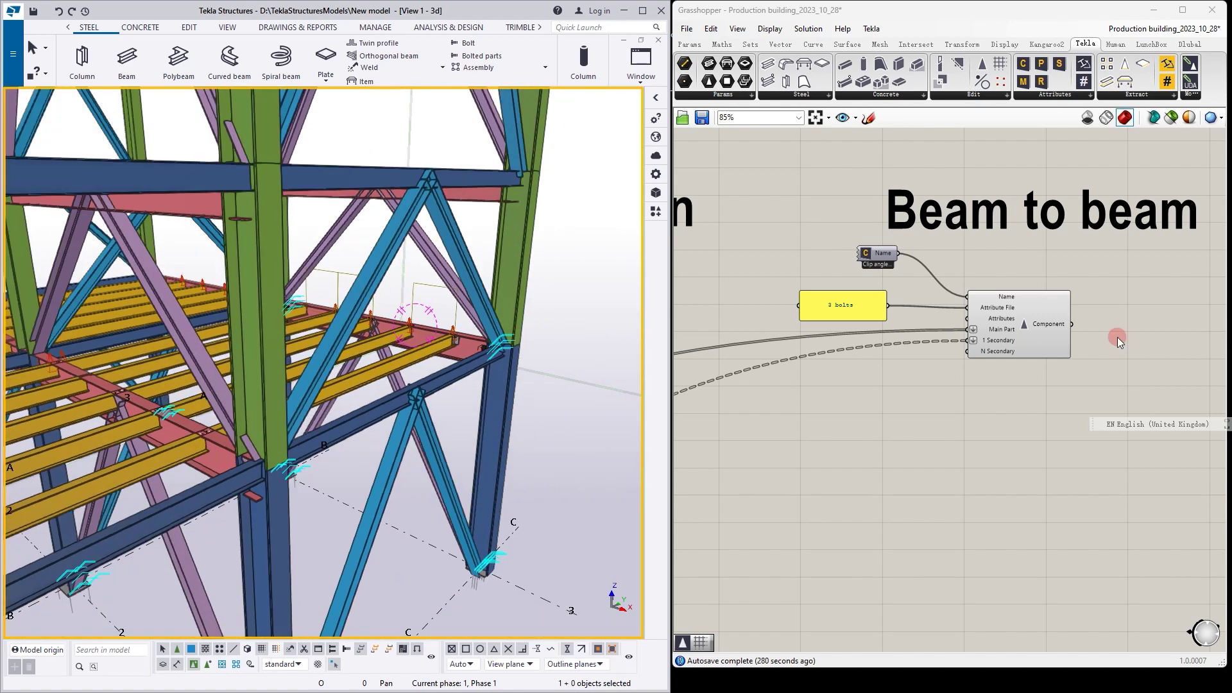
- Select the Beam to beam Component node in Grasshopper and inspect the clip angles it highlights in the Tekla model
left_click(1048, 345)
scroll(484, 351, "down", 1)
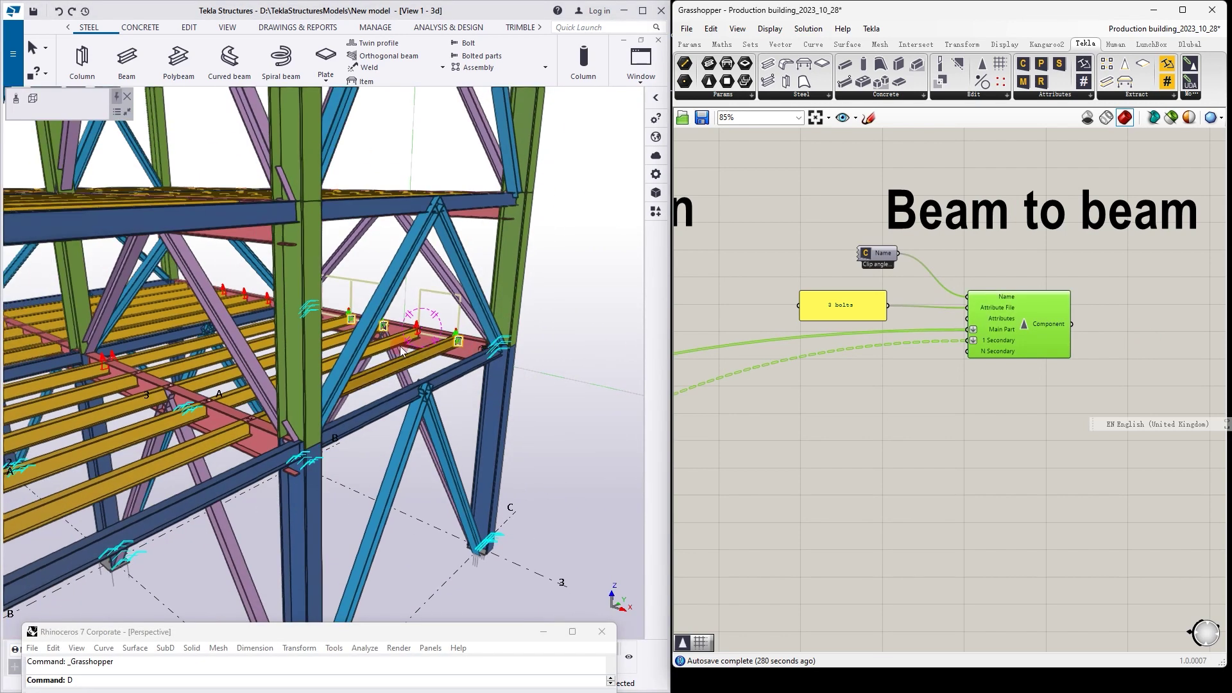
middle_click_drag(385, 369, 335, 354, "ctrl")
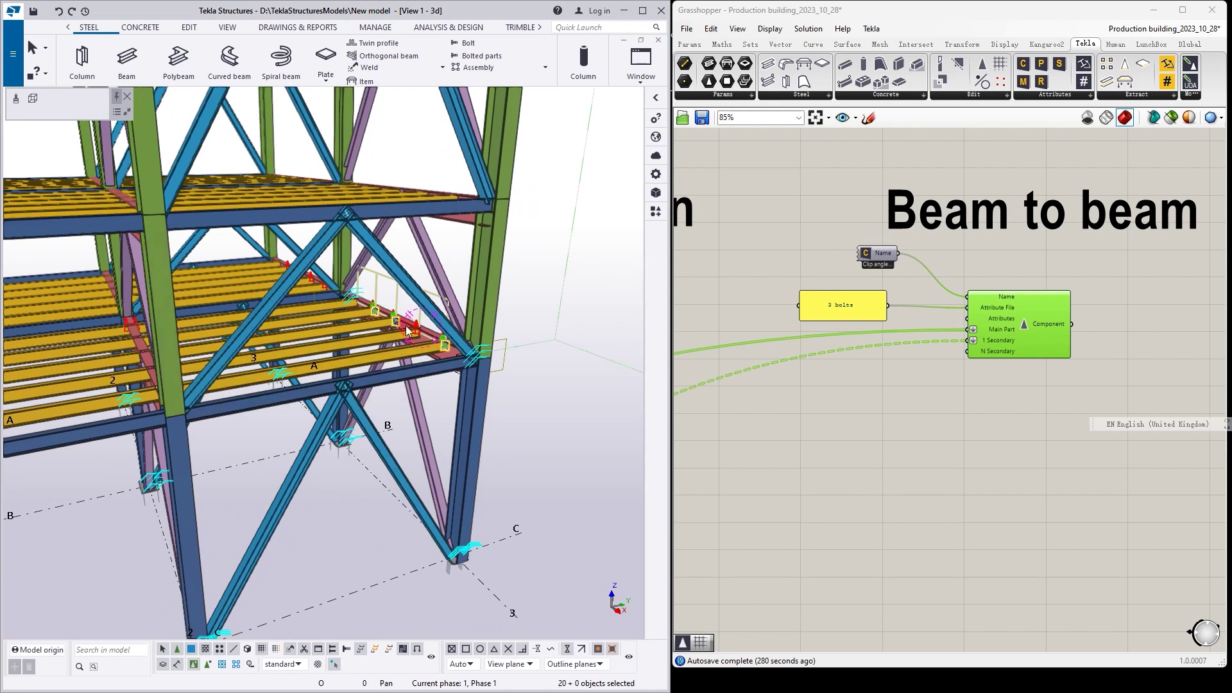
scroll(423, 319, "up", 2)
scroll(422, 319, "up", 5)
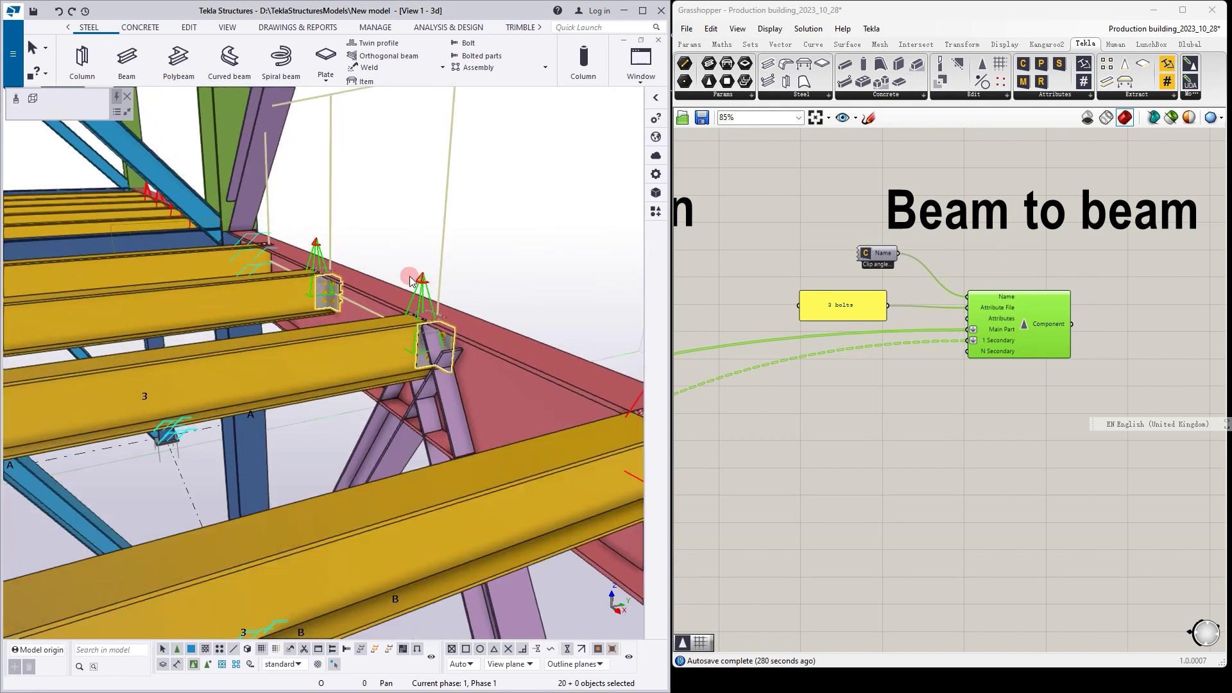
scroll(228, 253, "up", 5)
scroll(283, 262, "down", 3)
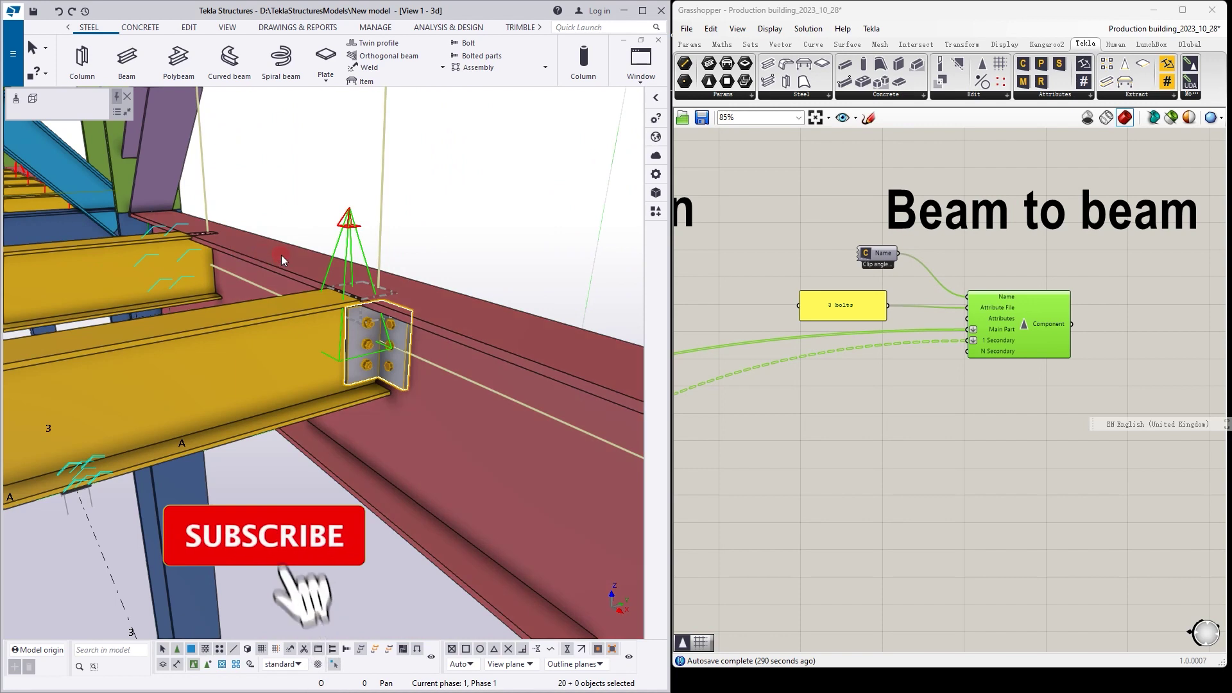
scroll(283, 261, "up", 1)
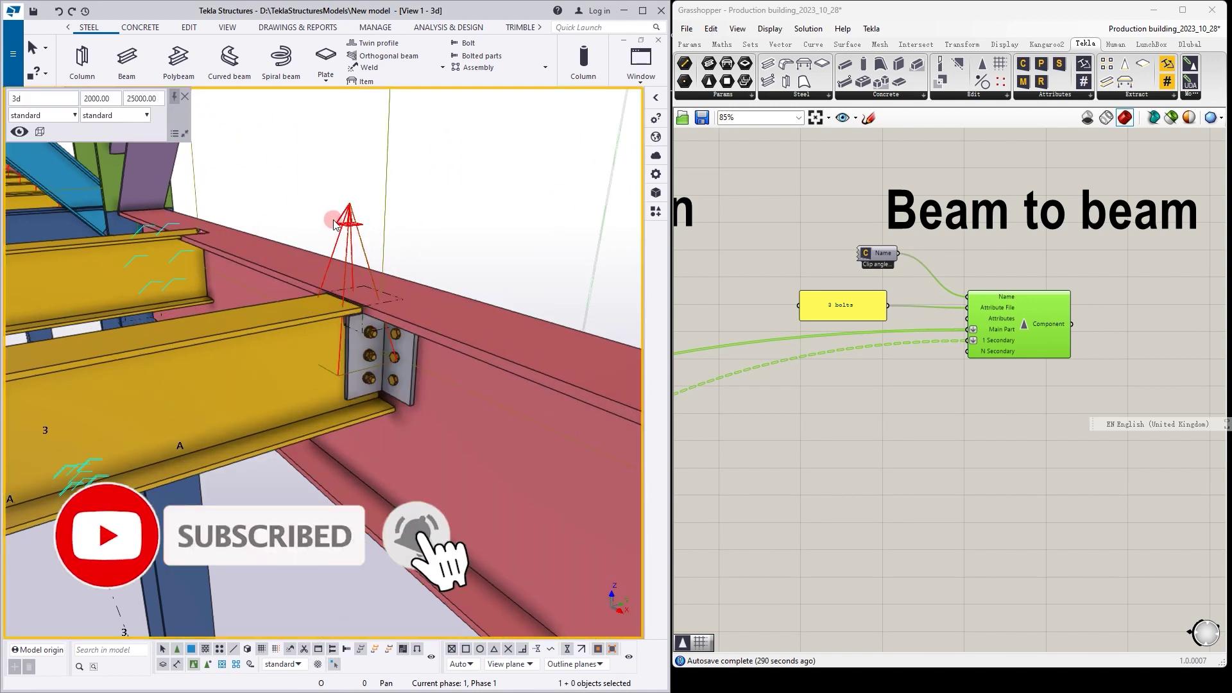
- Inspect the secondary-to-main beam connections across the first floor of the Tekla model
left_click(336, 223)
scroll(503, 220, "down", 5)
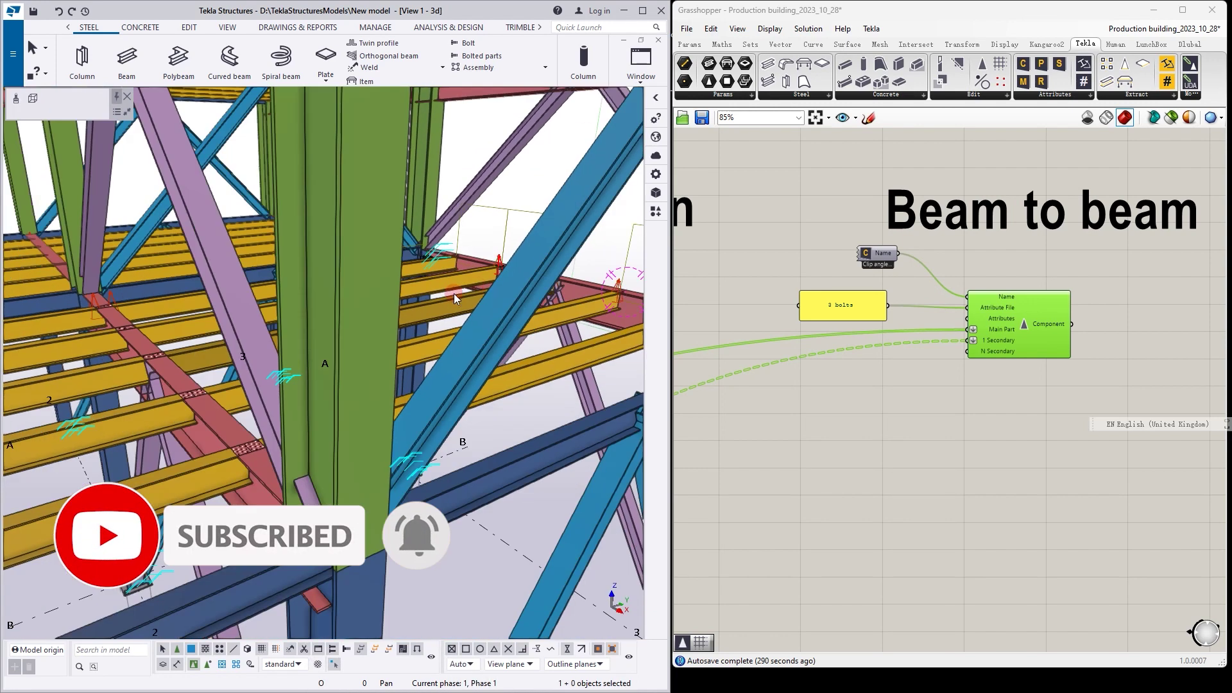
scroll(453, 294, "down", 3)
middle_click_drag(454, 294, 234, 268, "ctrl")
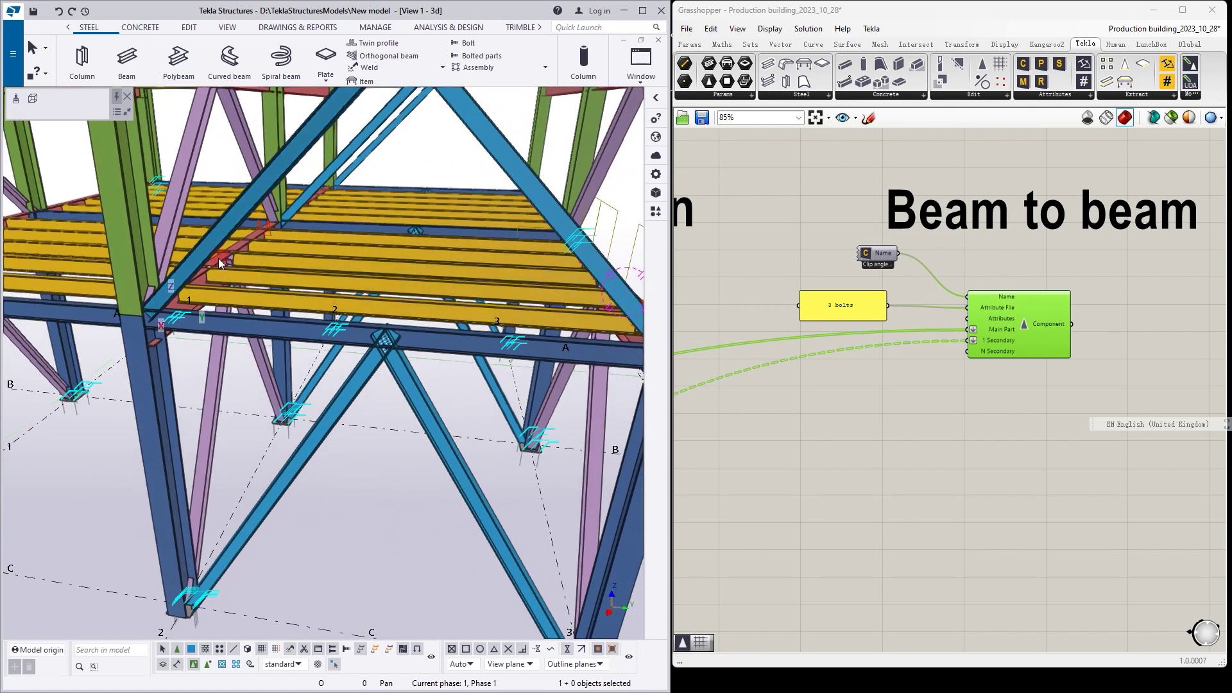
middle_click_drag(233, 259, 238, 261, "ctrl")
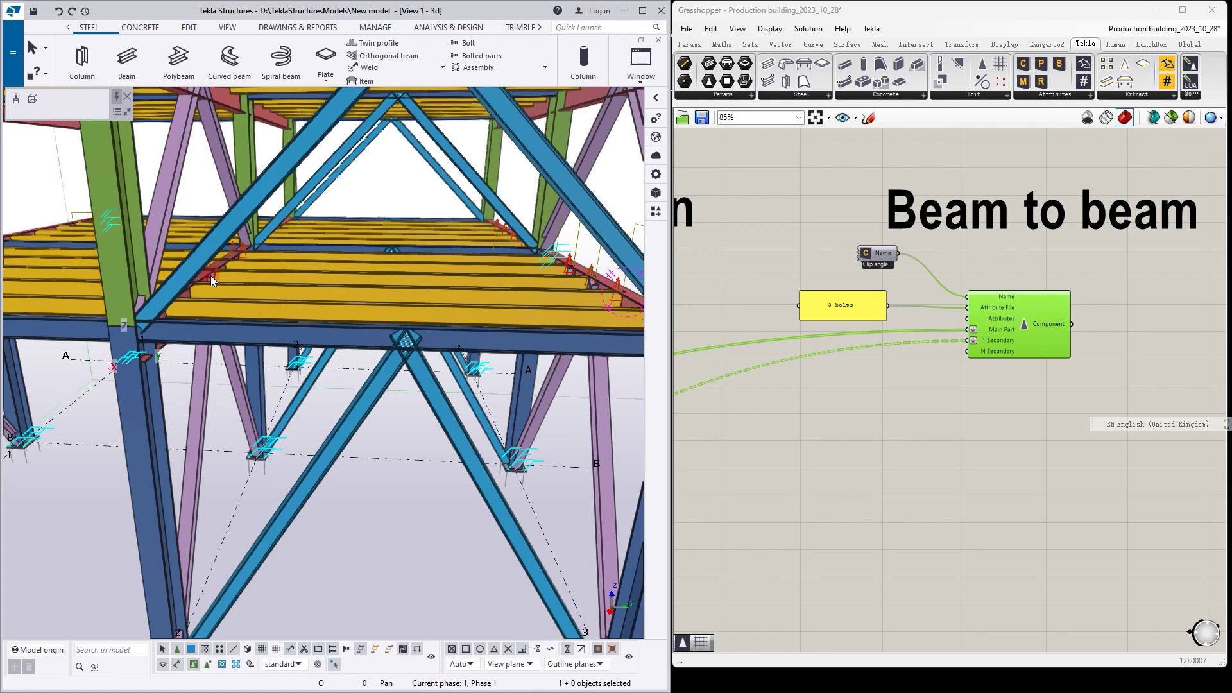
mouse_move(534, 271)
middle_mouse_down("ctrl")
mouse_move(647, 287)
mouse_move(536, 270)
mouse_move(605, 243)
mouse_move(542, 250)
mouse_move(530, 266)
middle_mouse_up("ctrl")
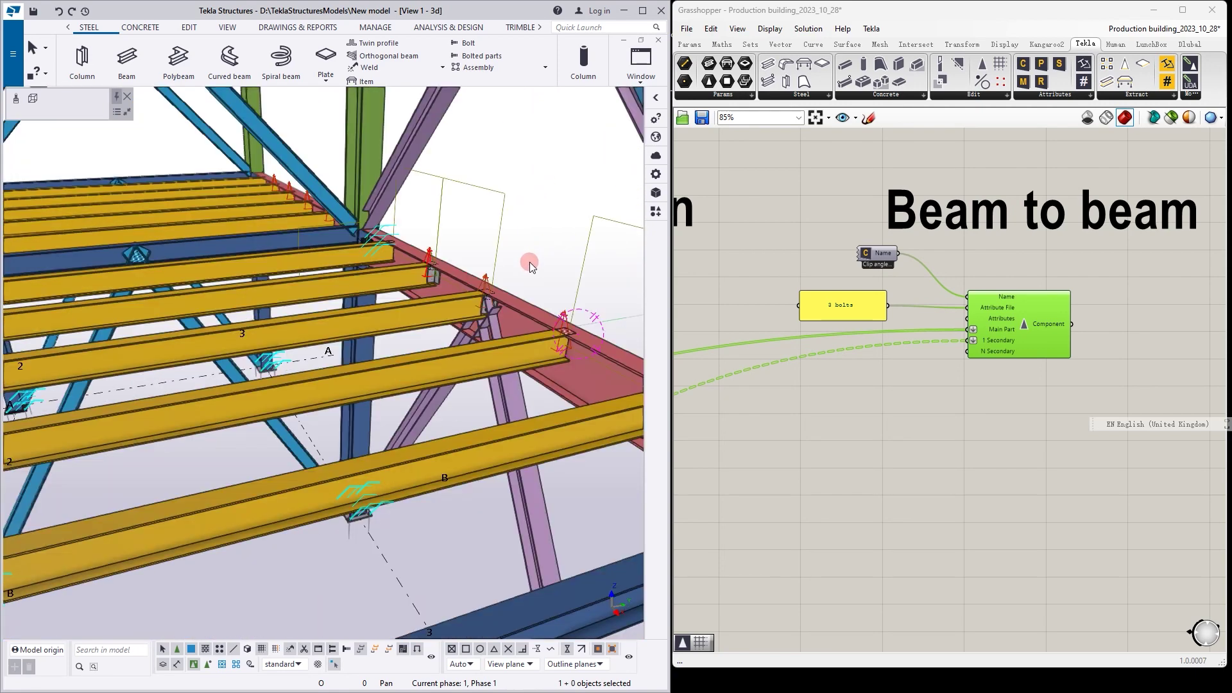
scroll(437, 272, "up", 6)
- Compare the Beam to beam attribute file panel with the bolts in a secondary beam's clip angle, rotating the model about that connection
left_click(914, 378)
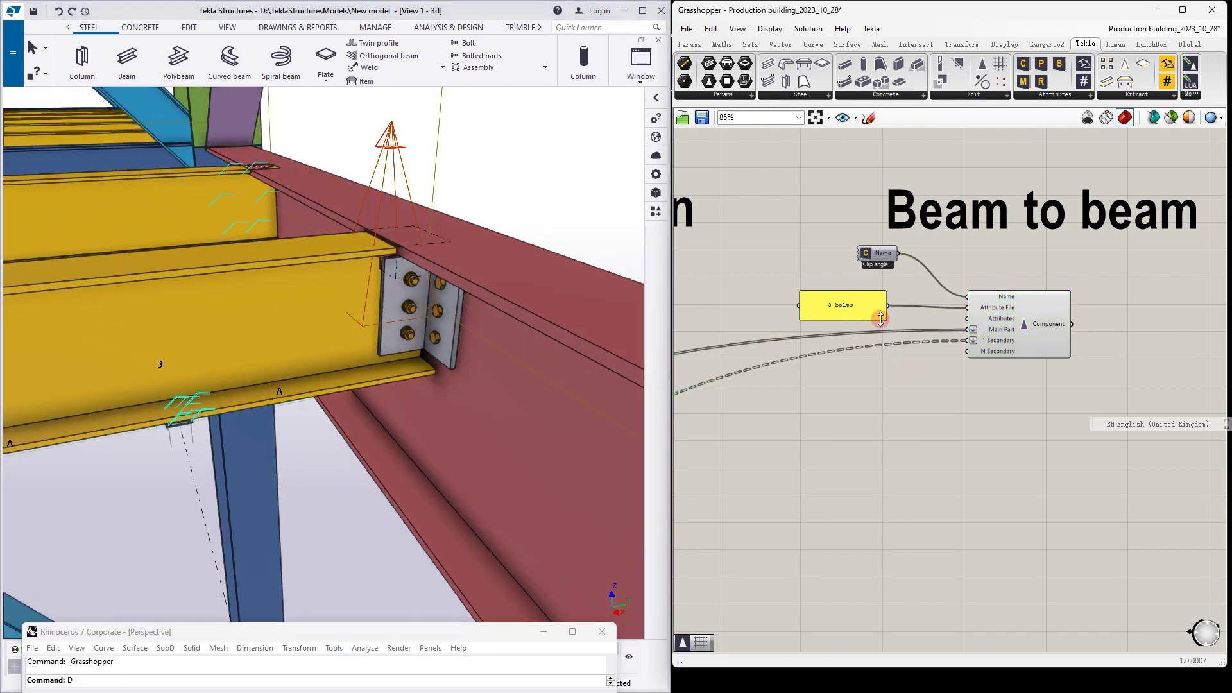
scroll(851, 320, "up", 3)
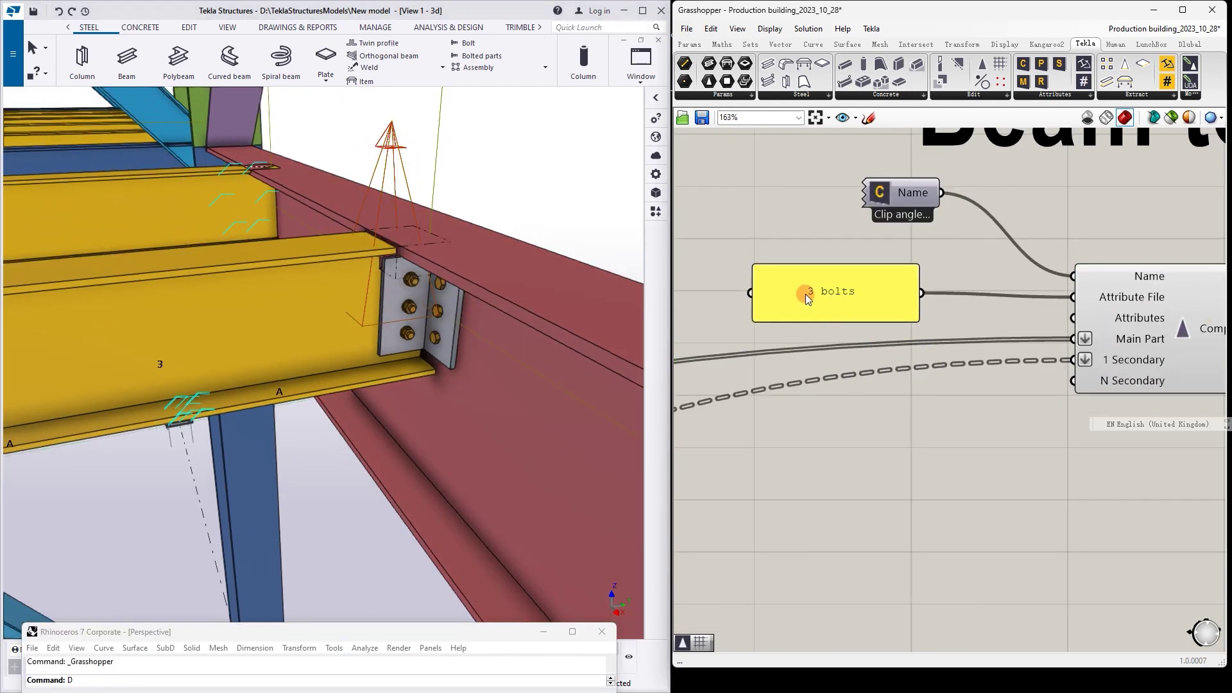
middle_click_drag(402, 325, 416, 317, "ctrl")
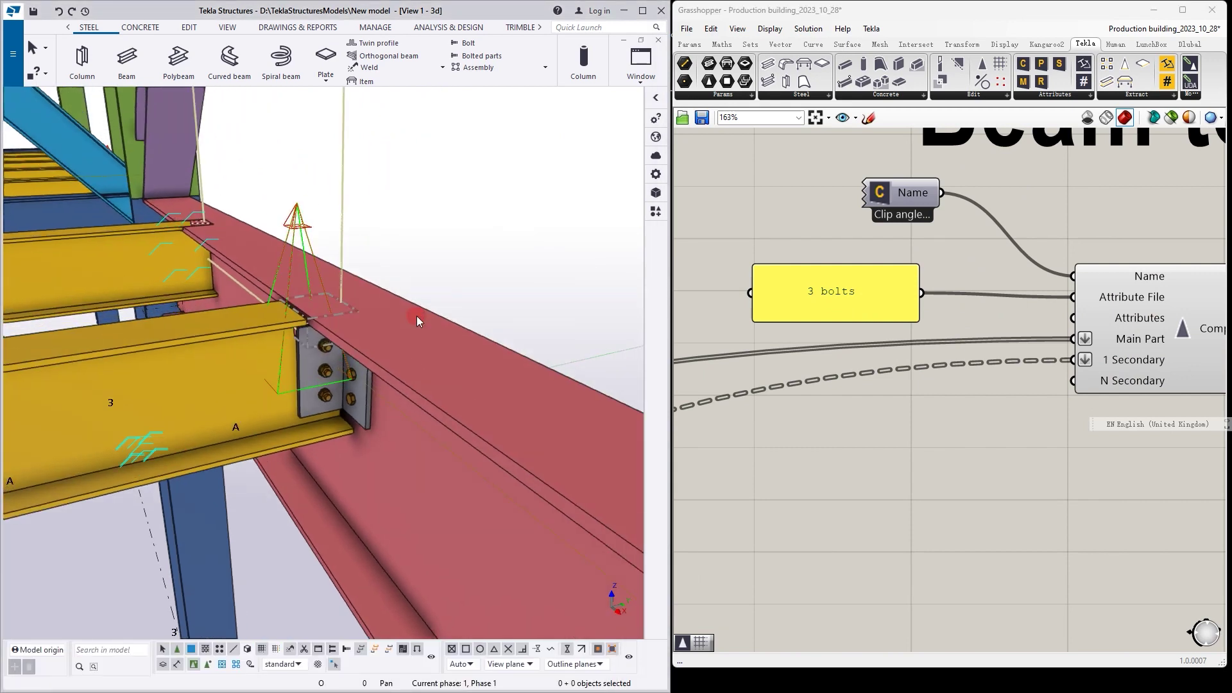
middle_click_drag(351, 357, 431, 319)
key("v")
left_click(394, 325)
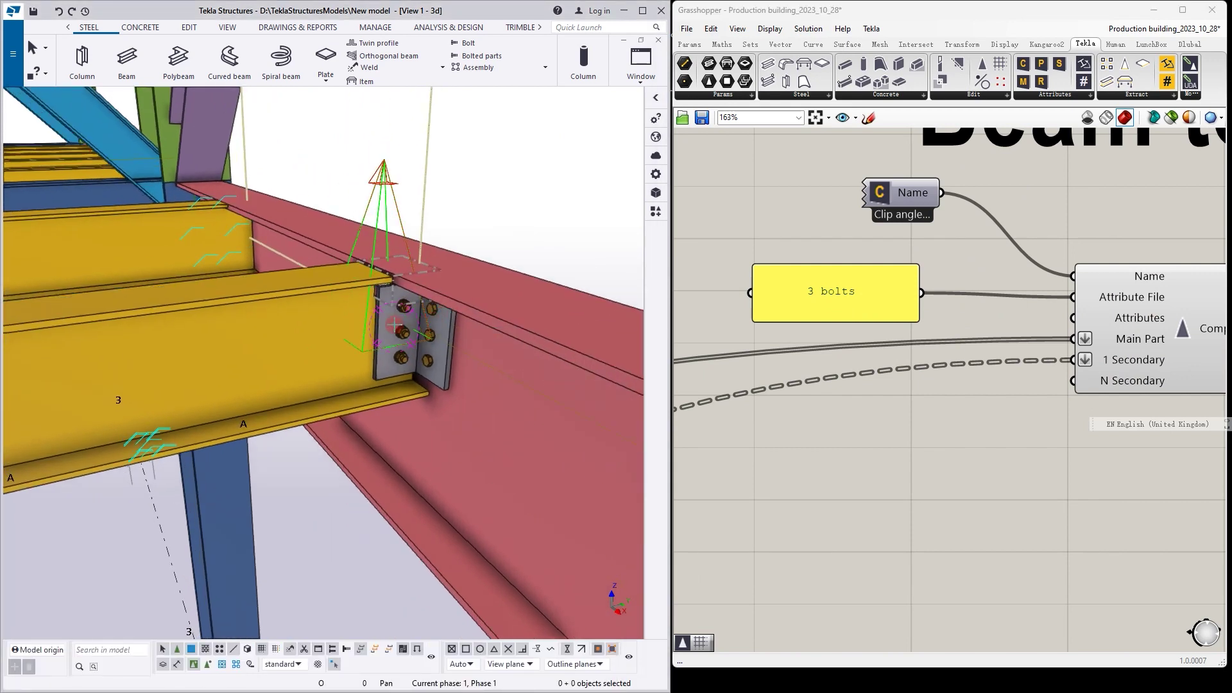
- Set the Beam to beam attribute file panel in Grasshopper to "2 bolts"
double_click(819, 299)
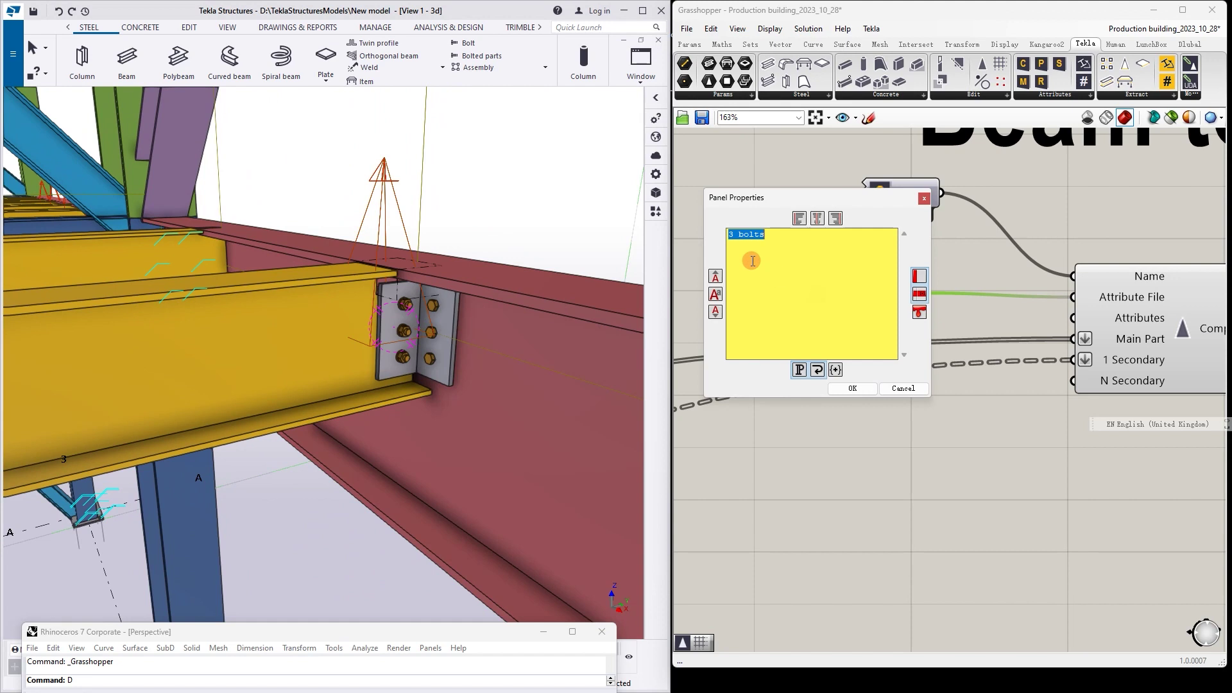
left_click(736, 235)
type("2")
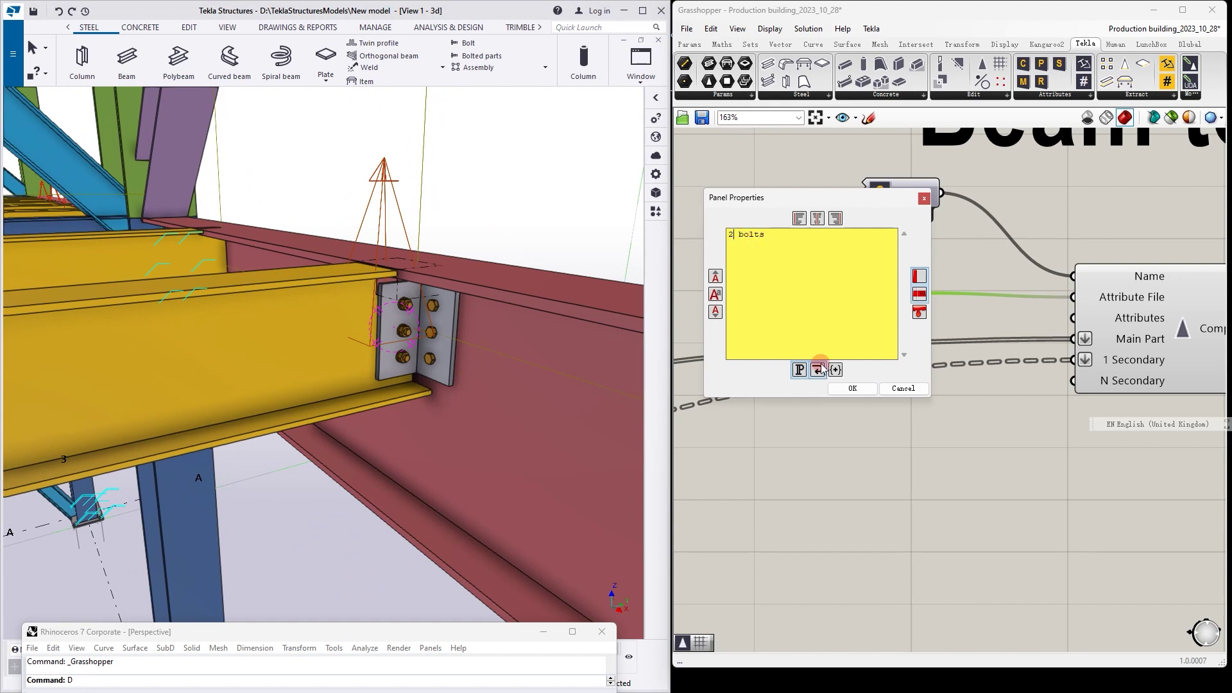
left_click(838, 389)
left_click(875, 358)
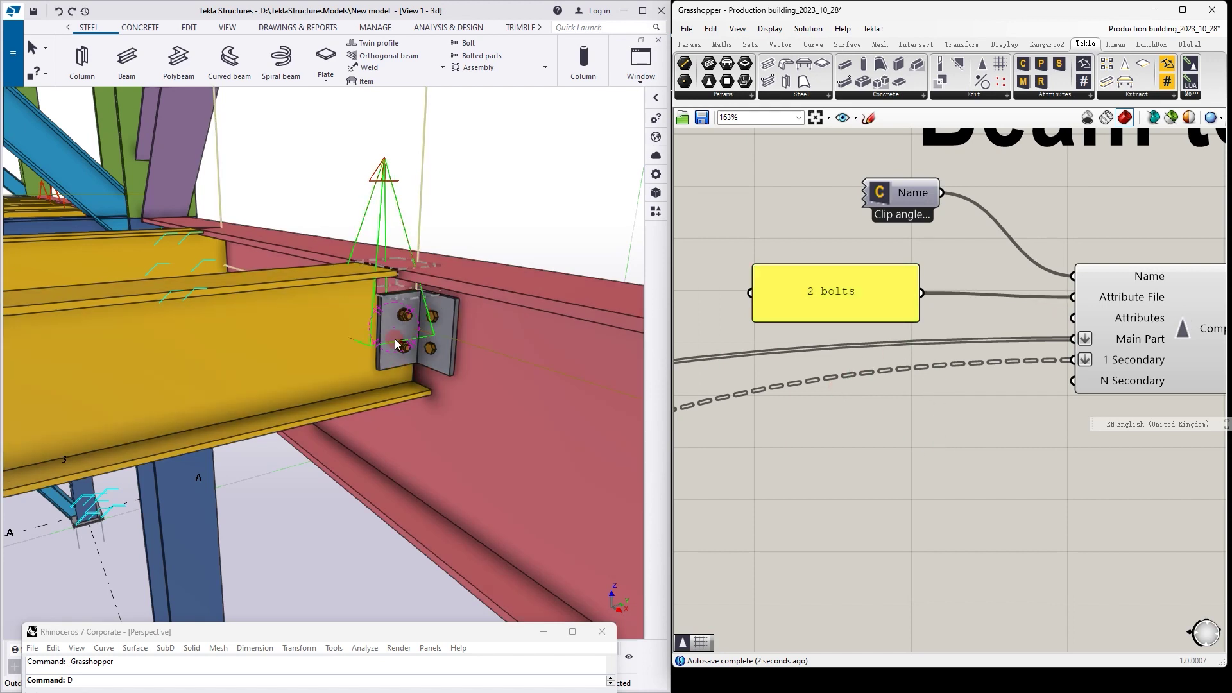
- In Tekla Structures, examine the regenerated clip angles on the secondary beams and the surrounding lower storeys of the steel frame
left_click(518, 194)
scroll(384, 288, "down", 7)
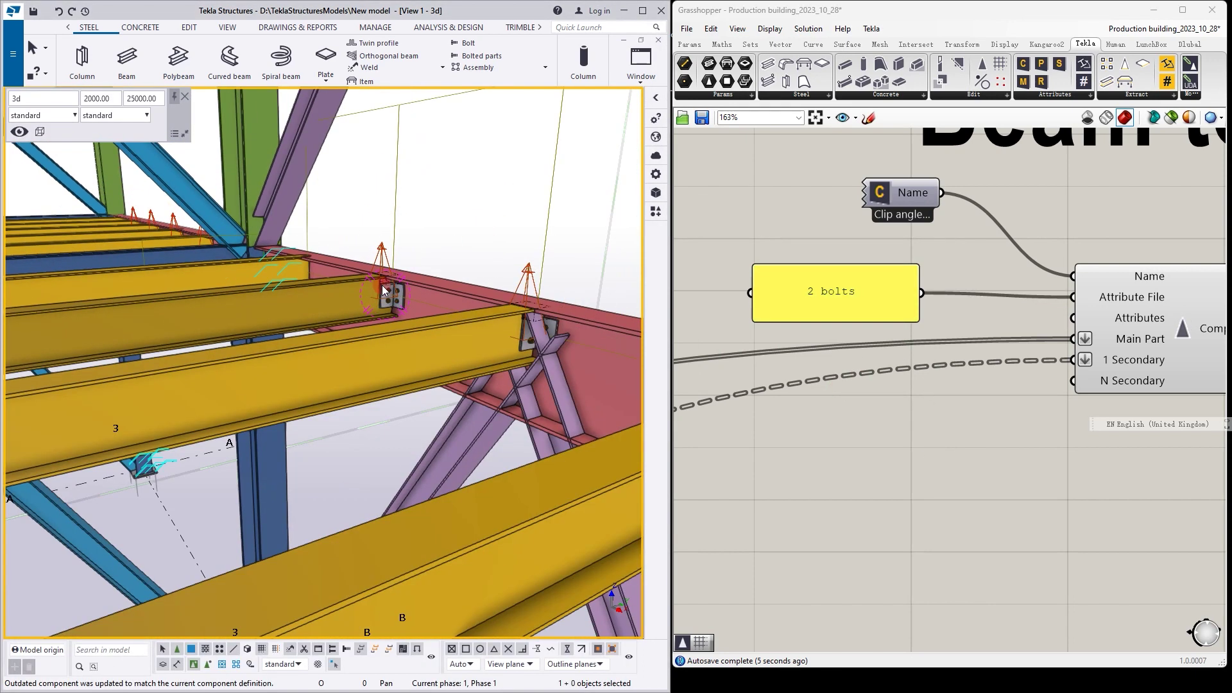
scroll(383, 290, "down", 6)
middle_click_drag(424, 408, 214, 313, "ctrl")
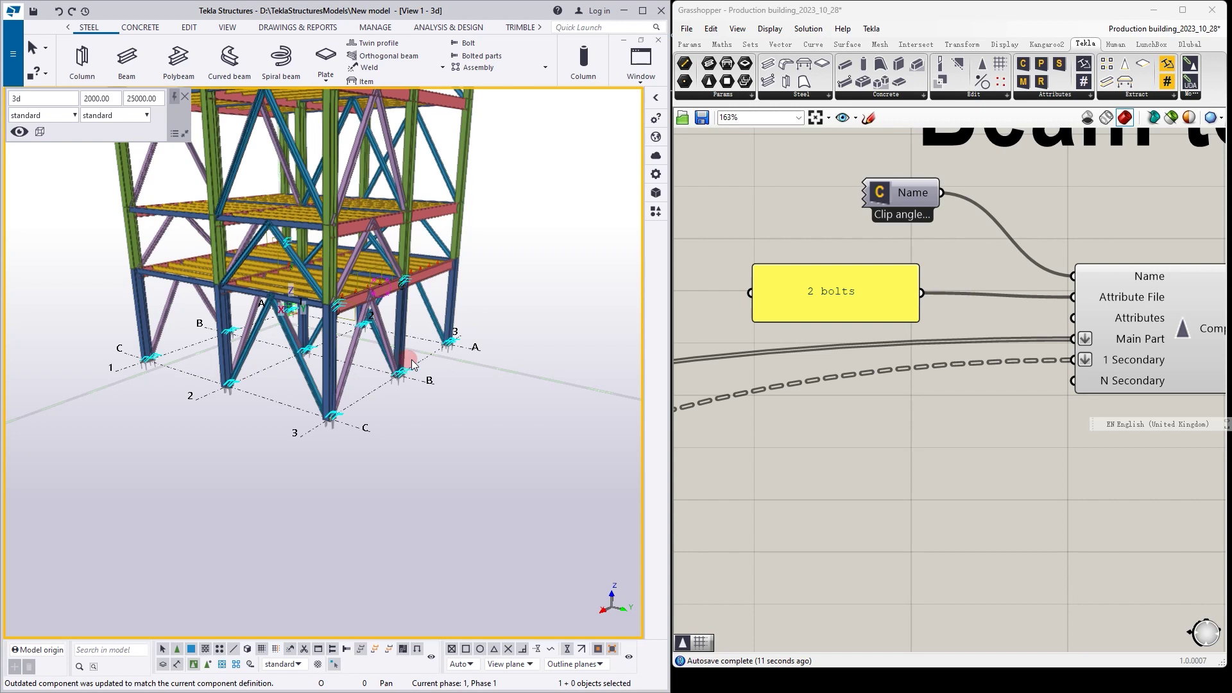
scroll(361, 373, "up", 2)
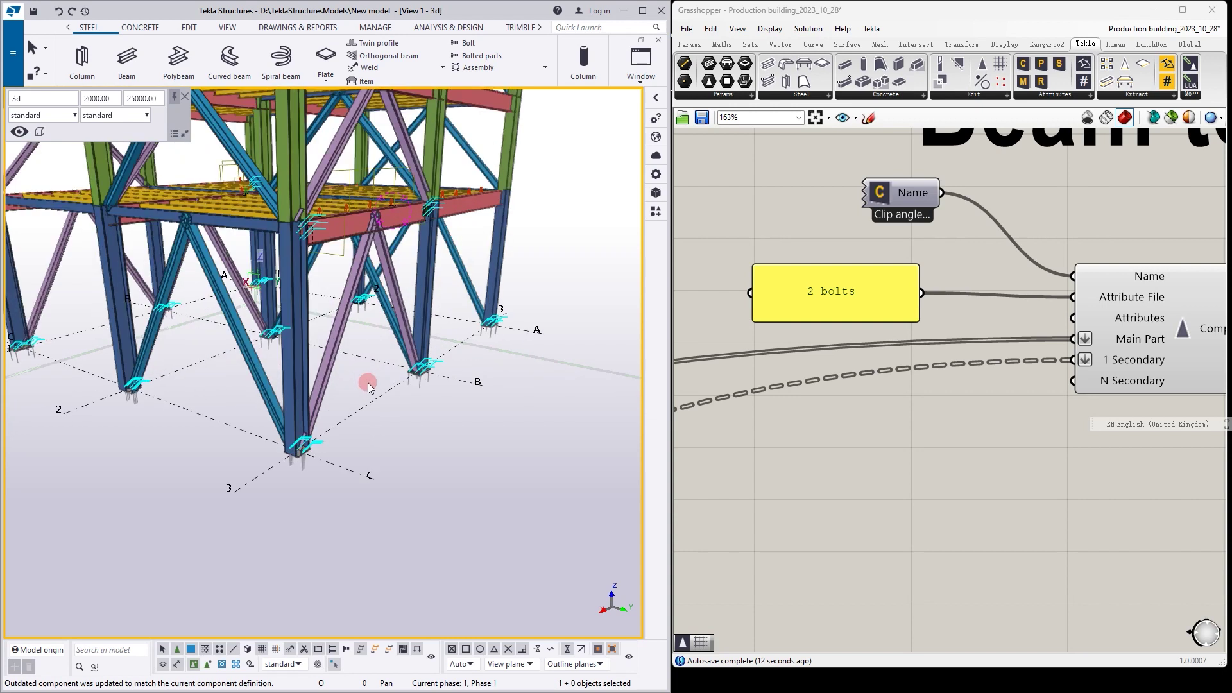
scroll(368, 385, "down", 1)
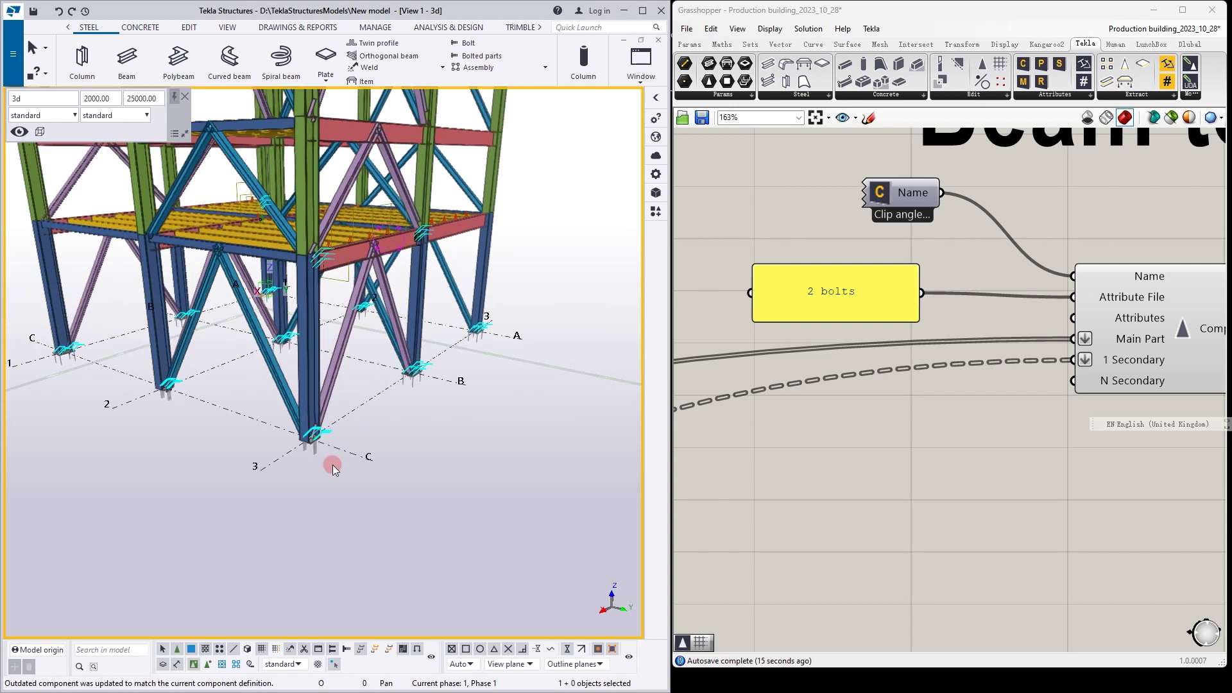
scroll(310, 438, "down", 1)
middle_click_drag(311, 438, 250, 409, "ctrl")
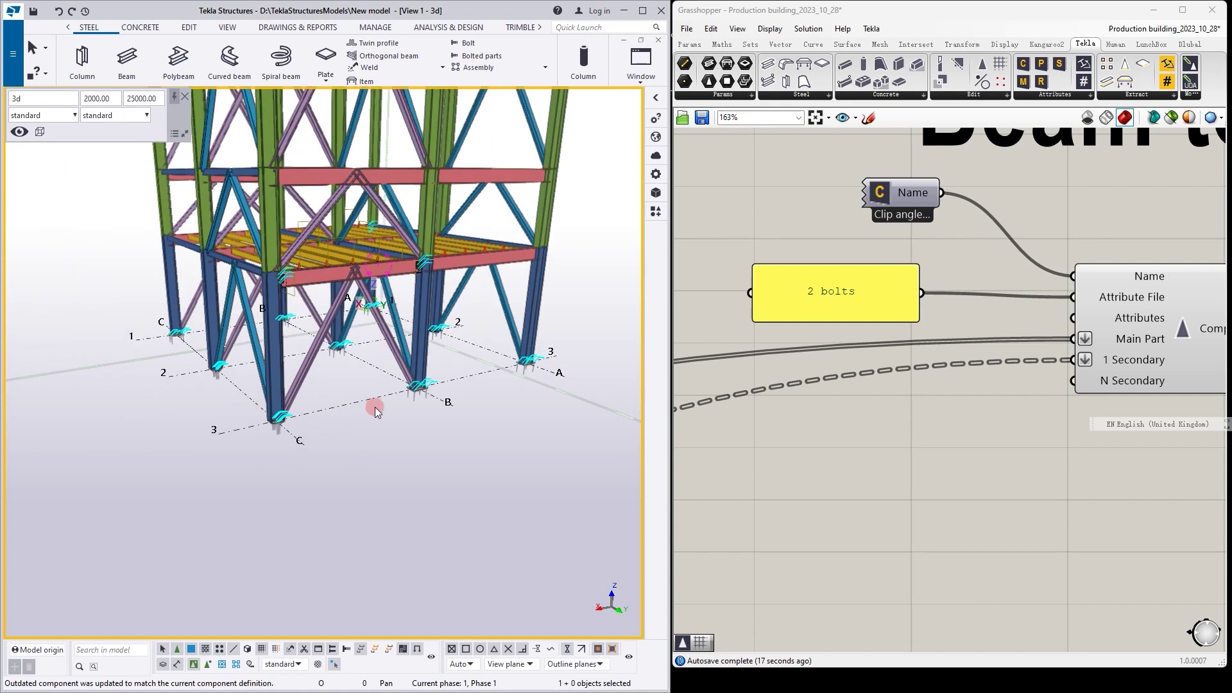
middle_click_drag(406, 346, 356, 391)
- Review the steel connection groups on the Grasshopper canvas, including the bracing connection 67 heading, alongside the braced frame in Tekla Structures
left_click(1059, 455)
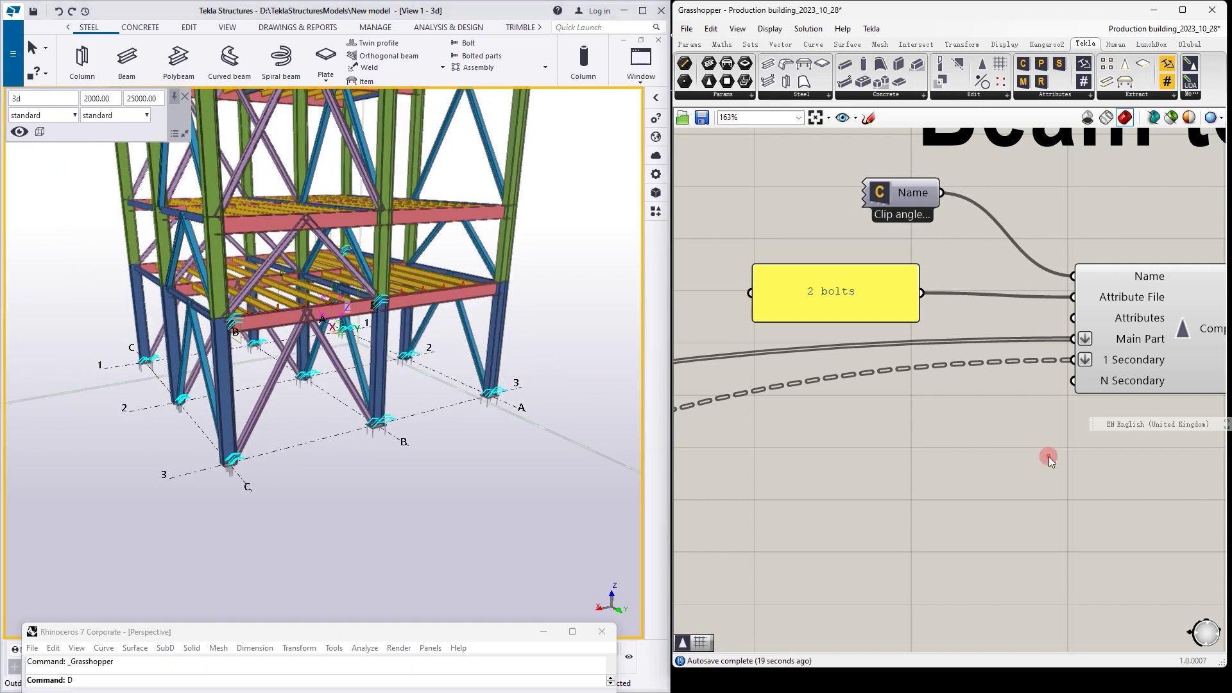
scroll(892, 321, "down", 5)
scroll(890, 321, "down", 2)
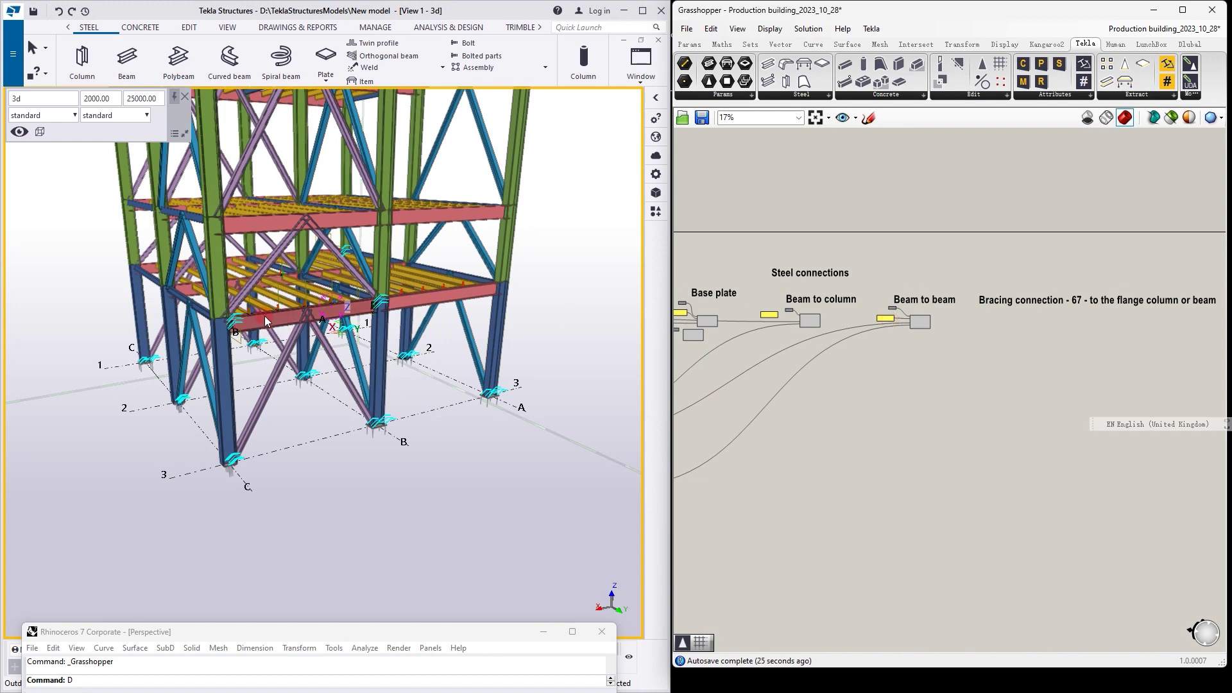
scroll(323, 299, "up", 6)
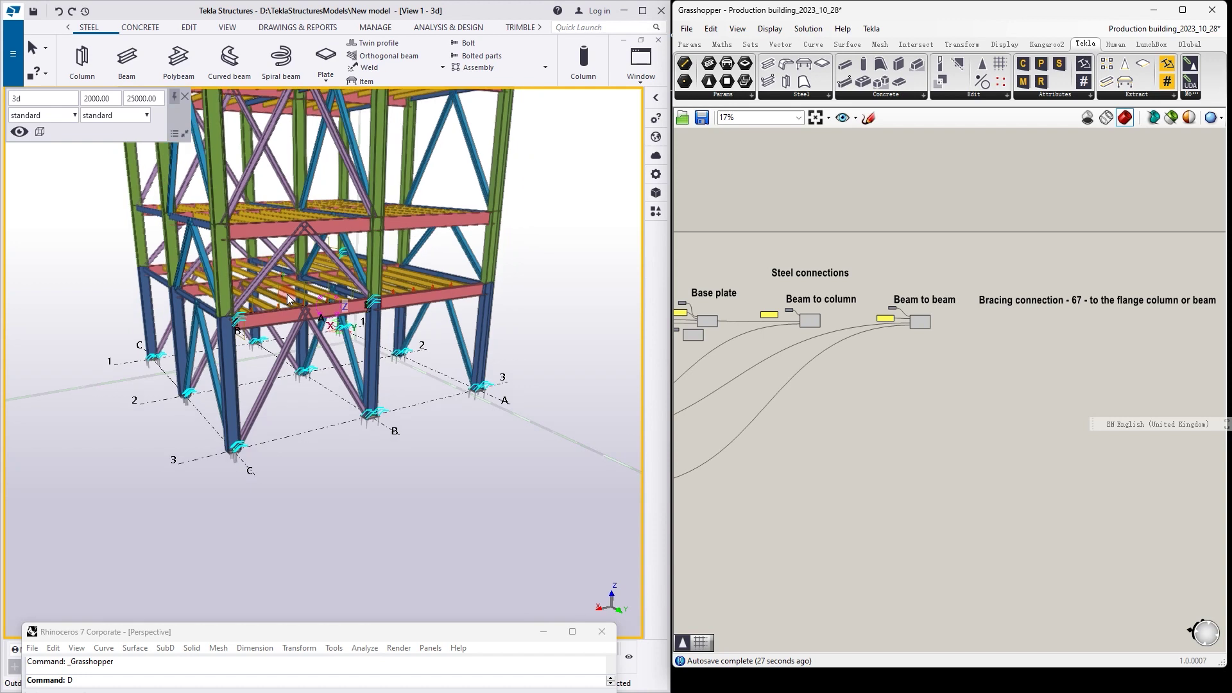
scroll(318, 312, "down", 5)
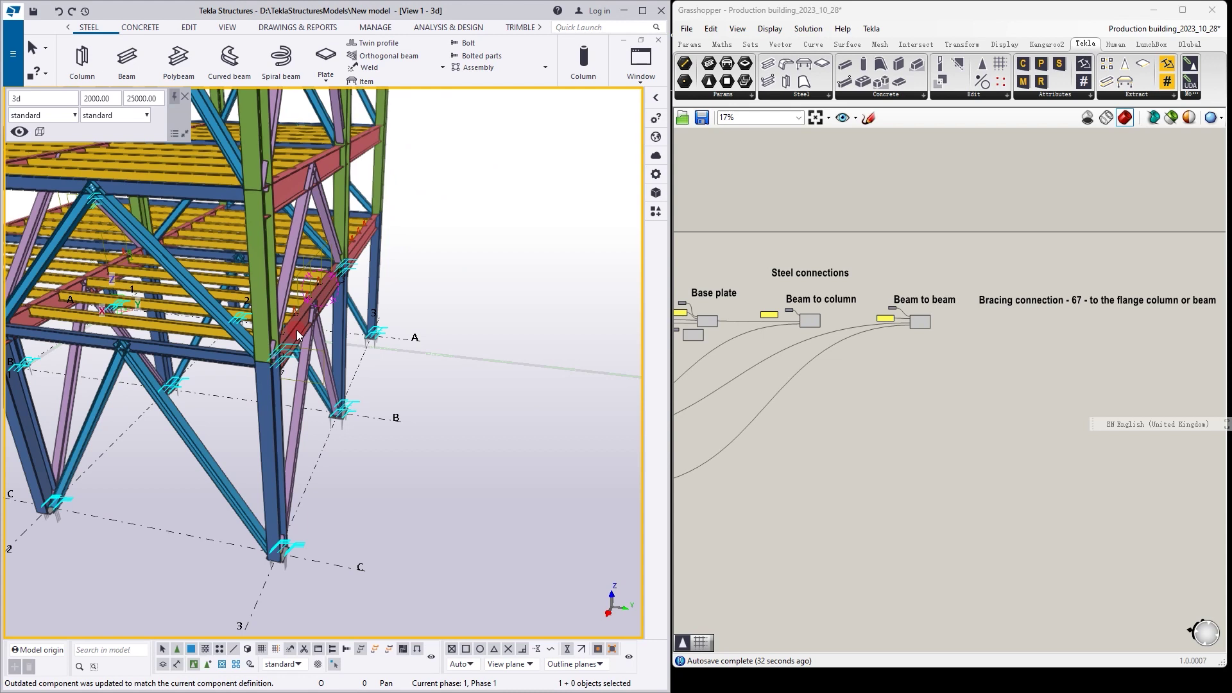
left_click(830, 334)
scroll(442, 309, "down", 2)
middle_click_drag(325, 303, 232, 287, "ctrl")
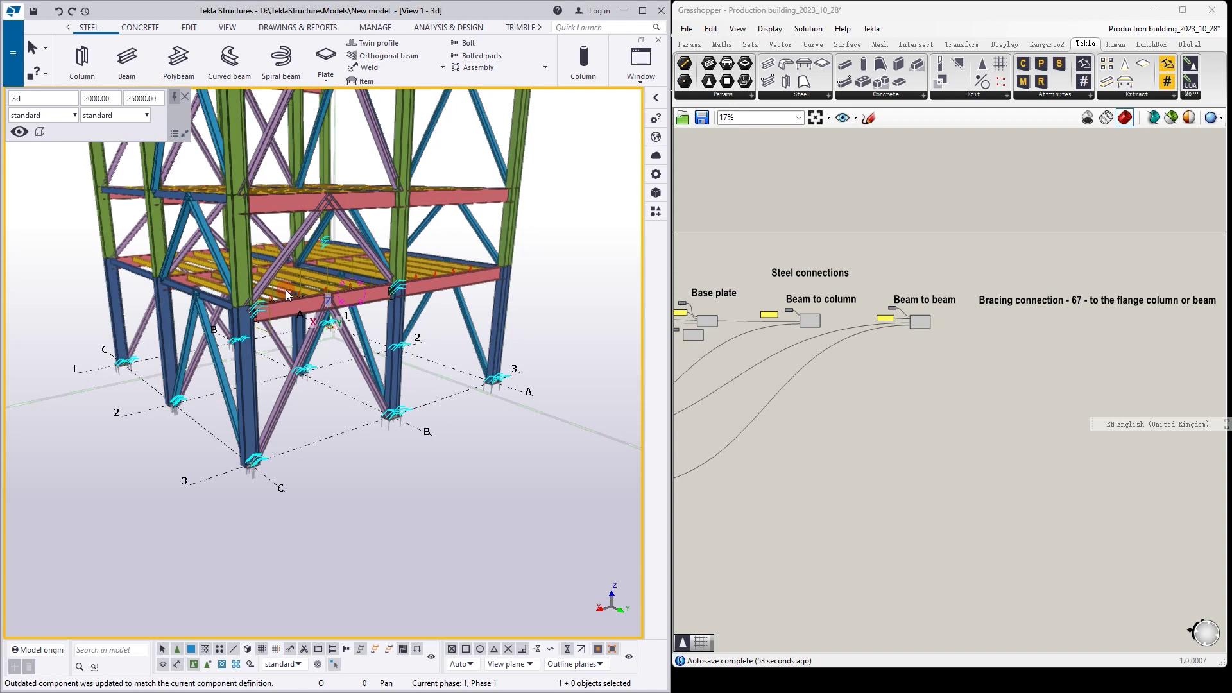
scroll(286, 295, "down", 1)
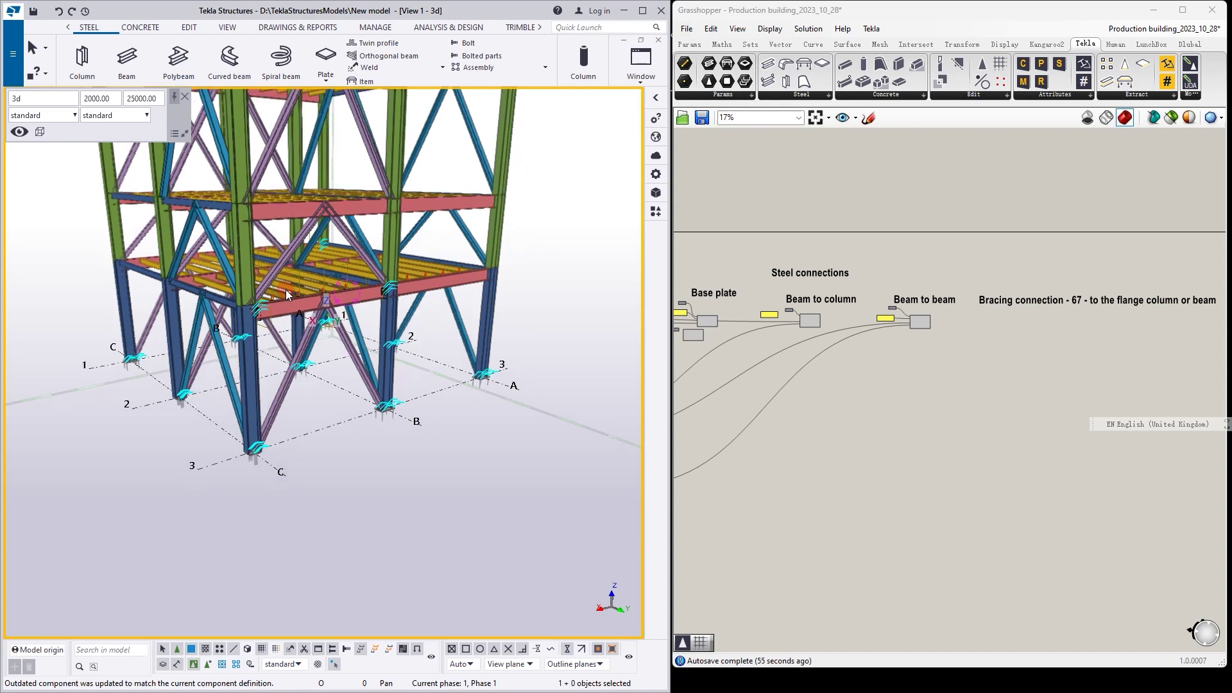
middle_click_drag(318, 284, 425, 403)
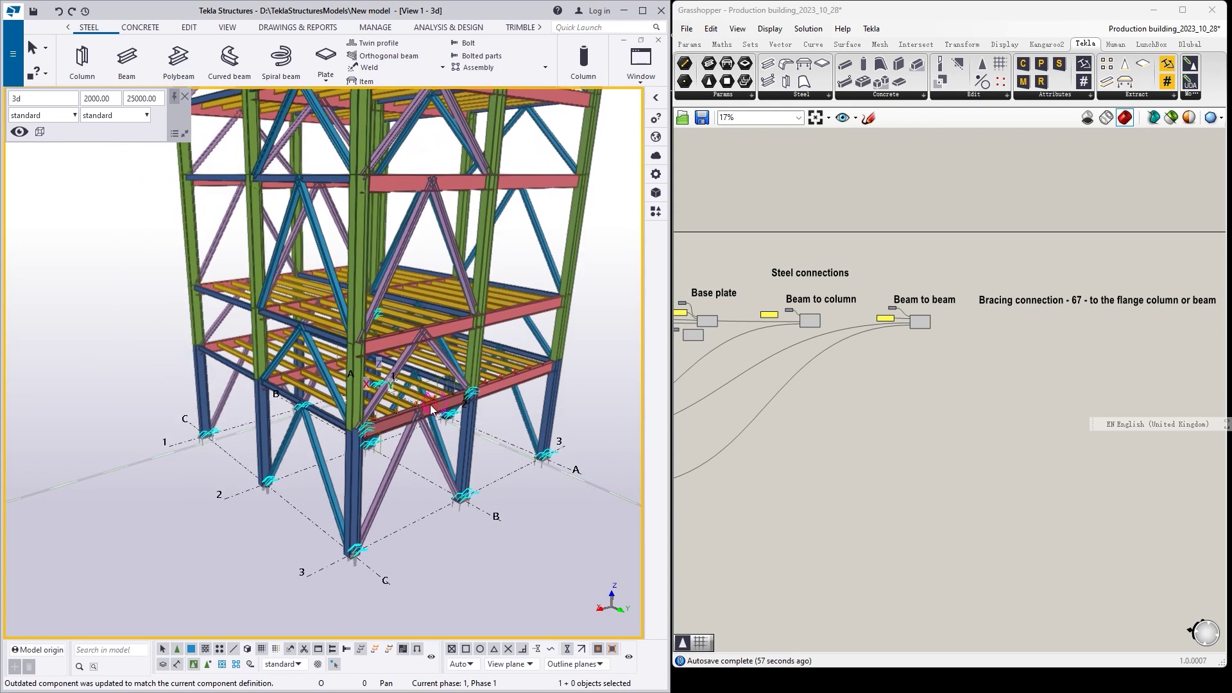
scroll(430, 406, "down", 4)
left_click(907, 373)
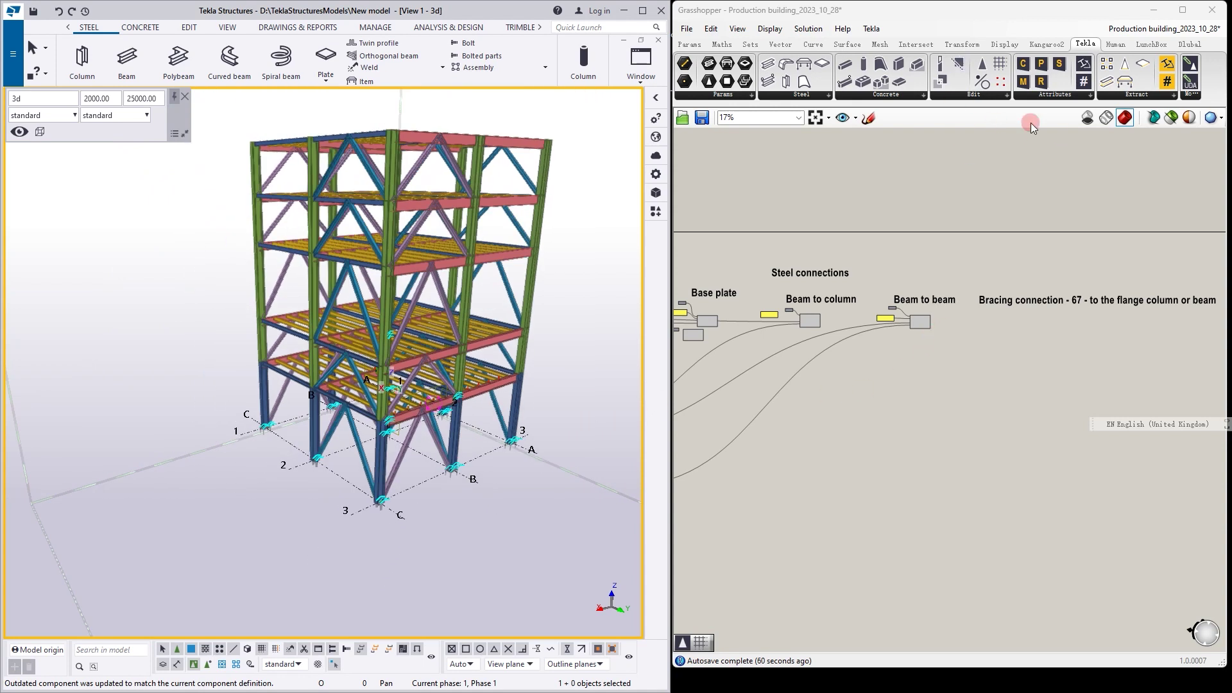
left_click(986, 84)
left_click(1082, 14)
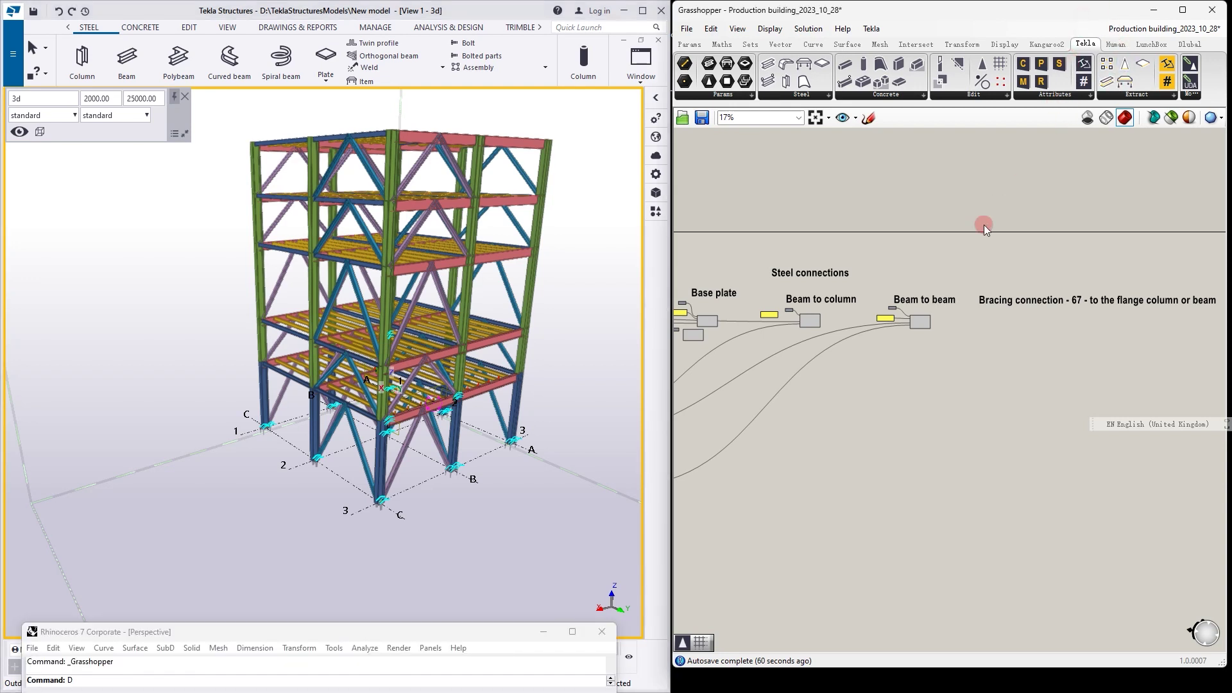